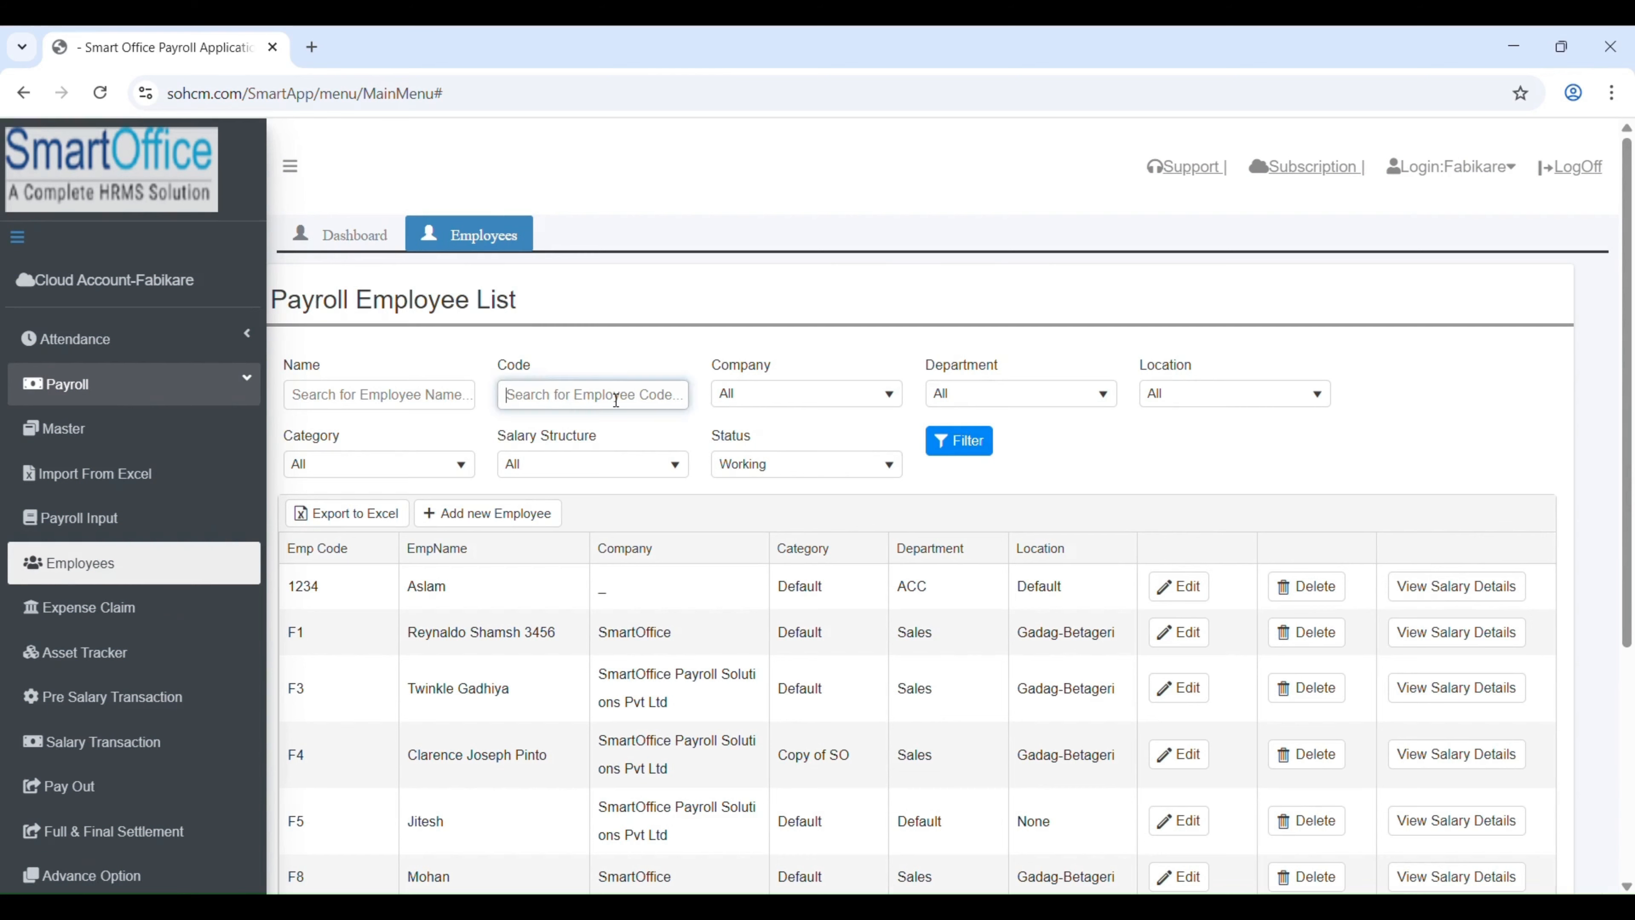
# Filter the payroll employee list by the resigning employee's code and open the matching record for editing.
pyautogui.write('F47')
pyautogui.click(959, 441)
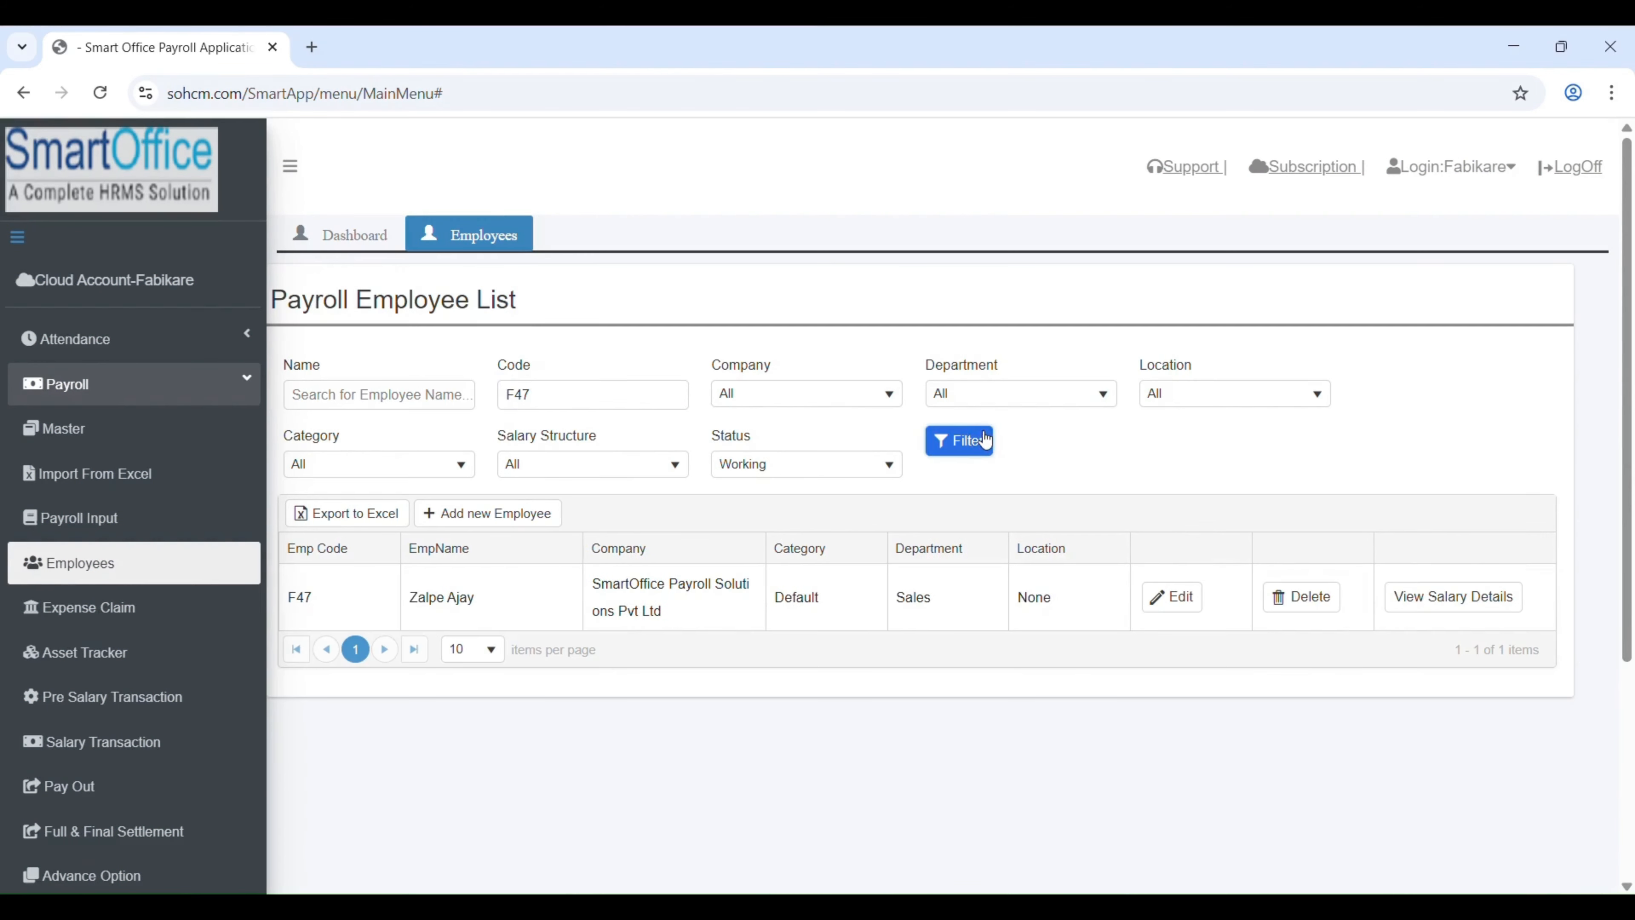
pyautogui.click(1184, 599)
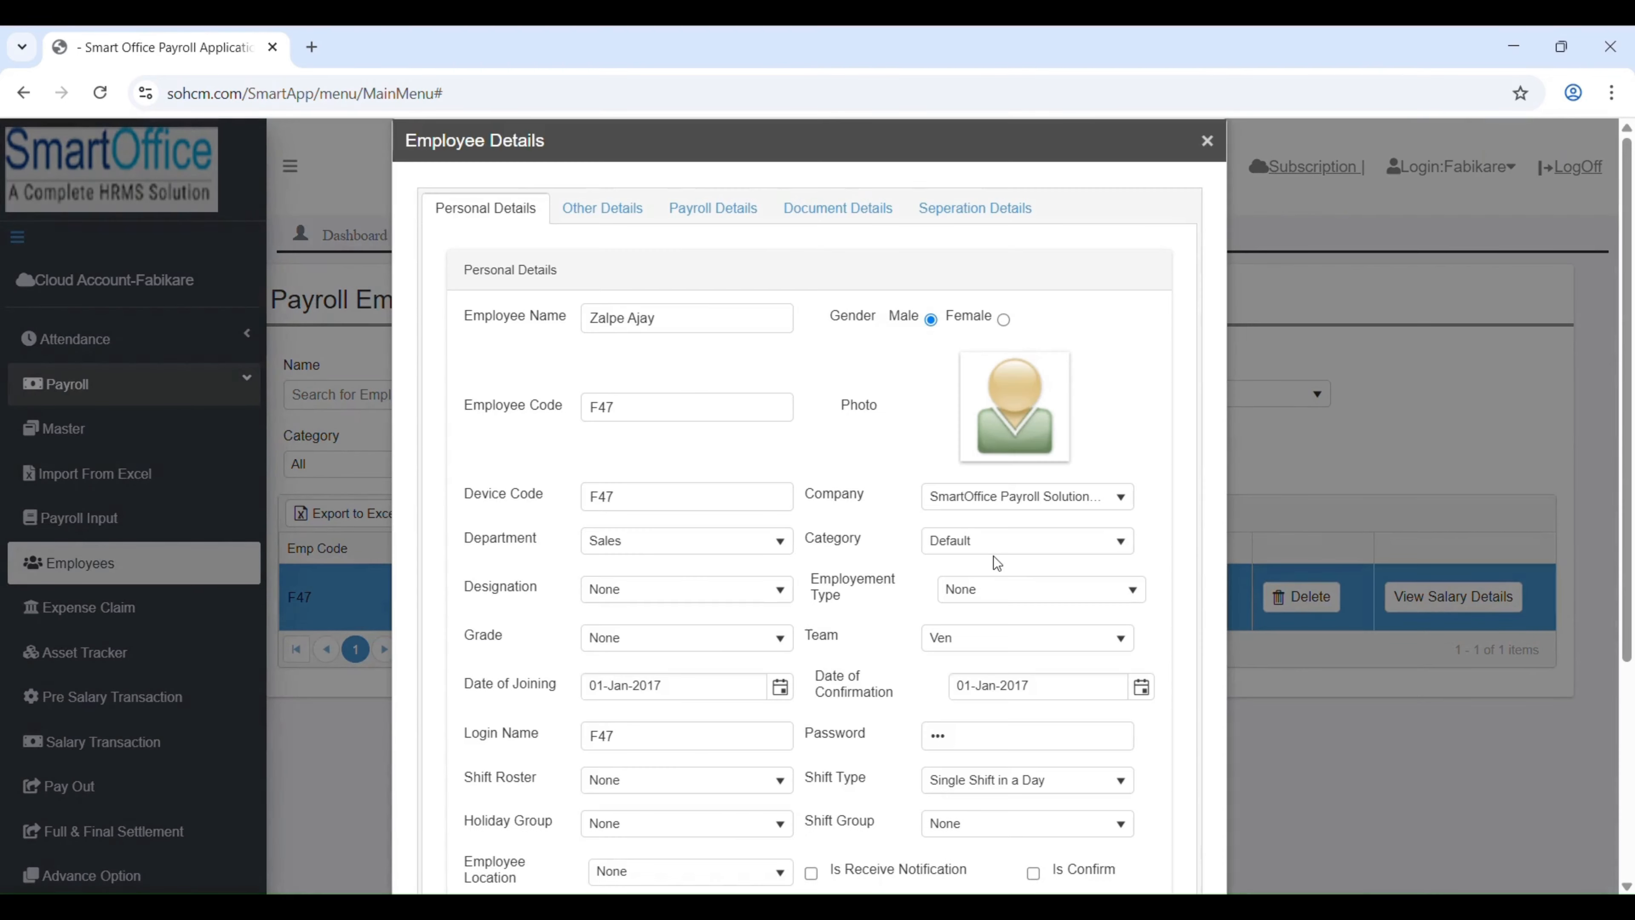
# In the employee's separation details, set the status to Resigned and the resignation submission date to 01-Aug-2025.
pyautogui.click(997, 213)
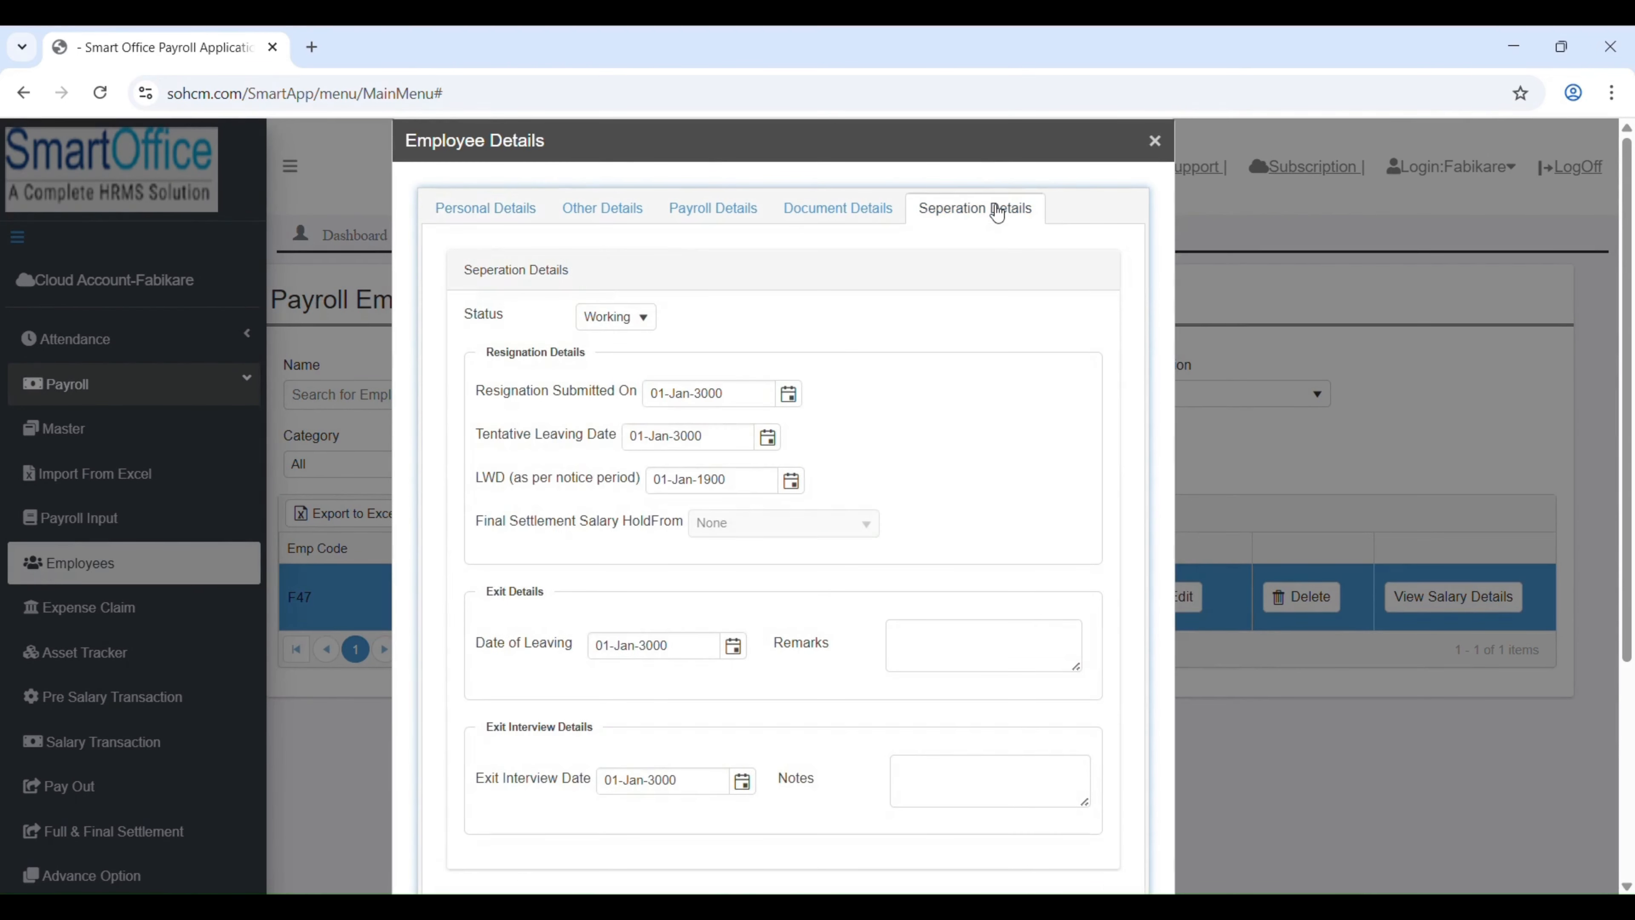
pyautogui.click(609, 316)
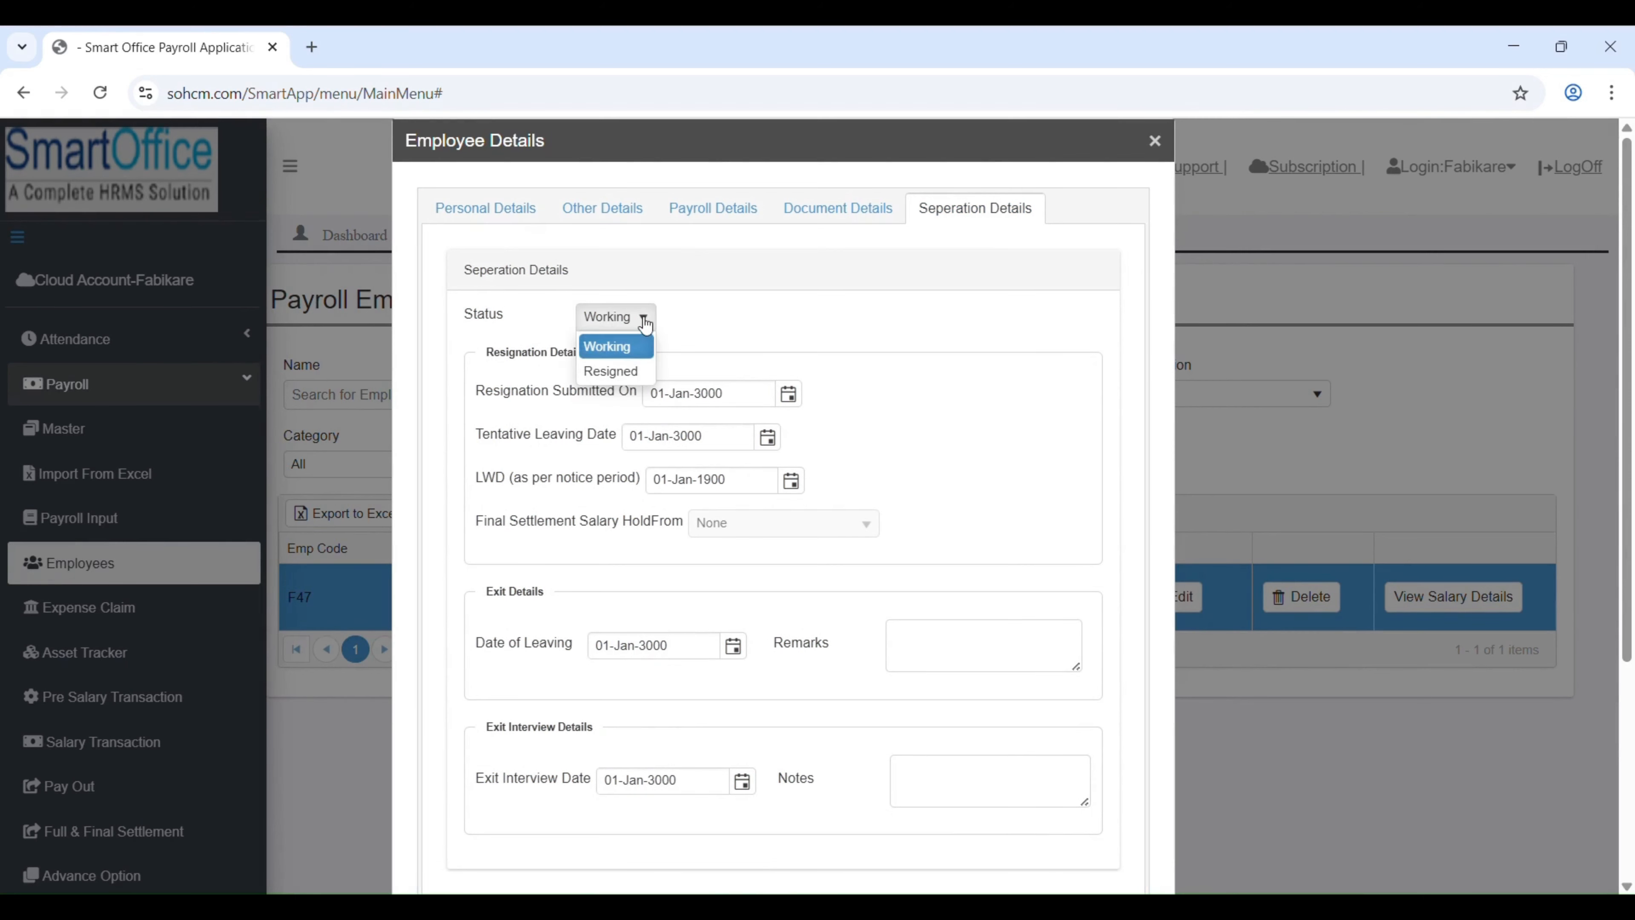
pyautogui.click(615, 372)
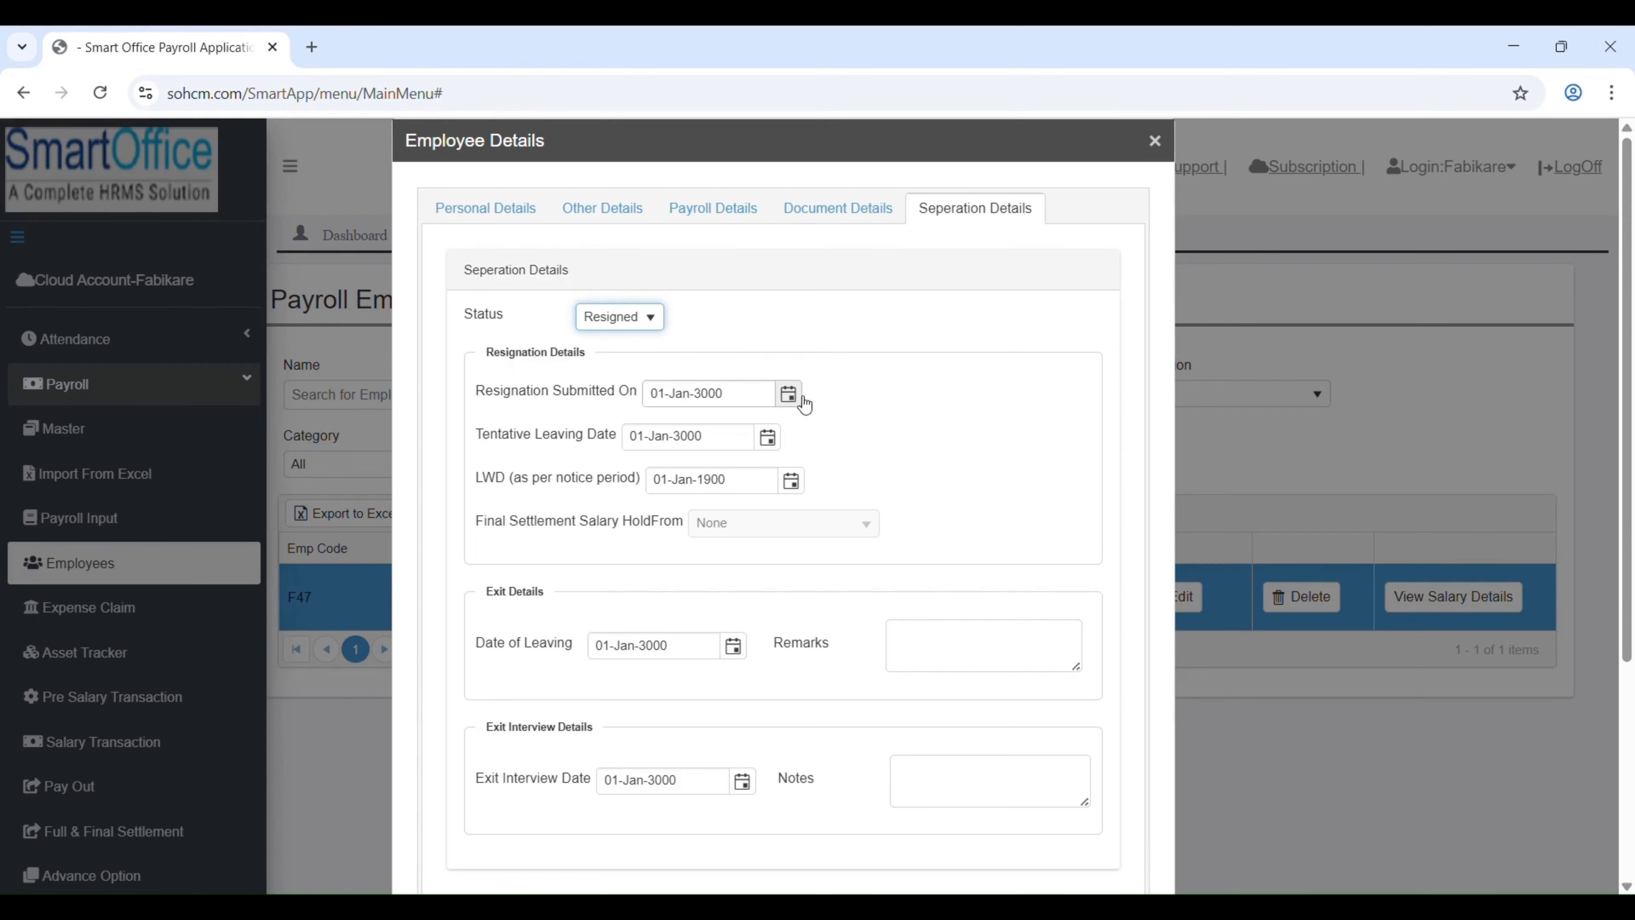
pyautogui.click(790, 395)
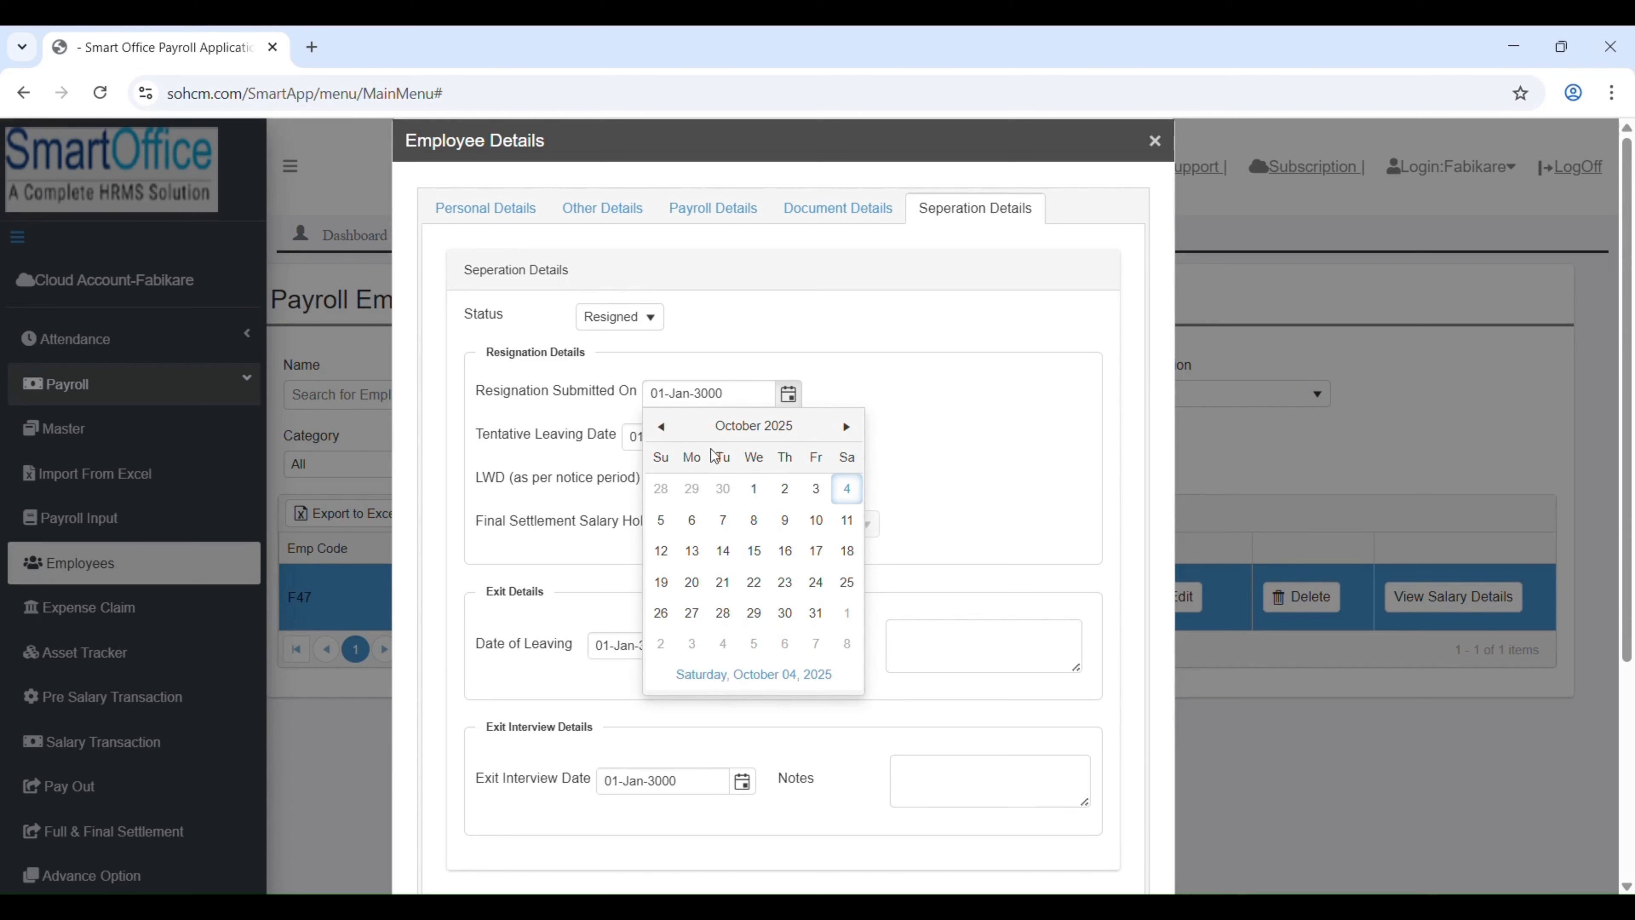
pyautogui.click(732, 432)
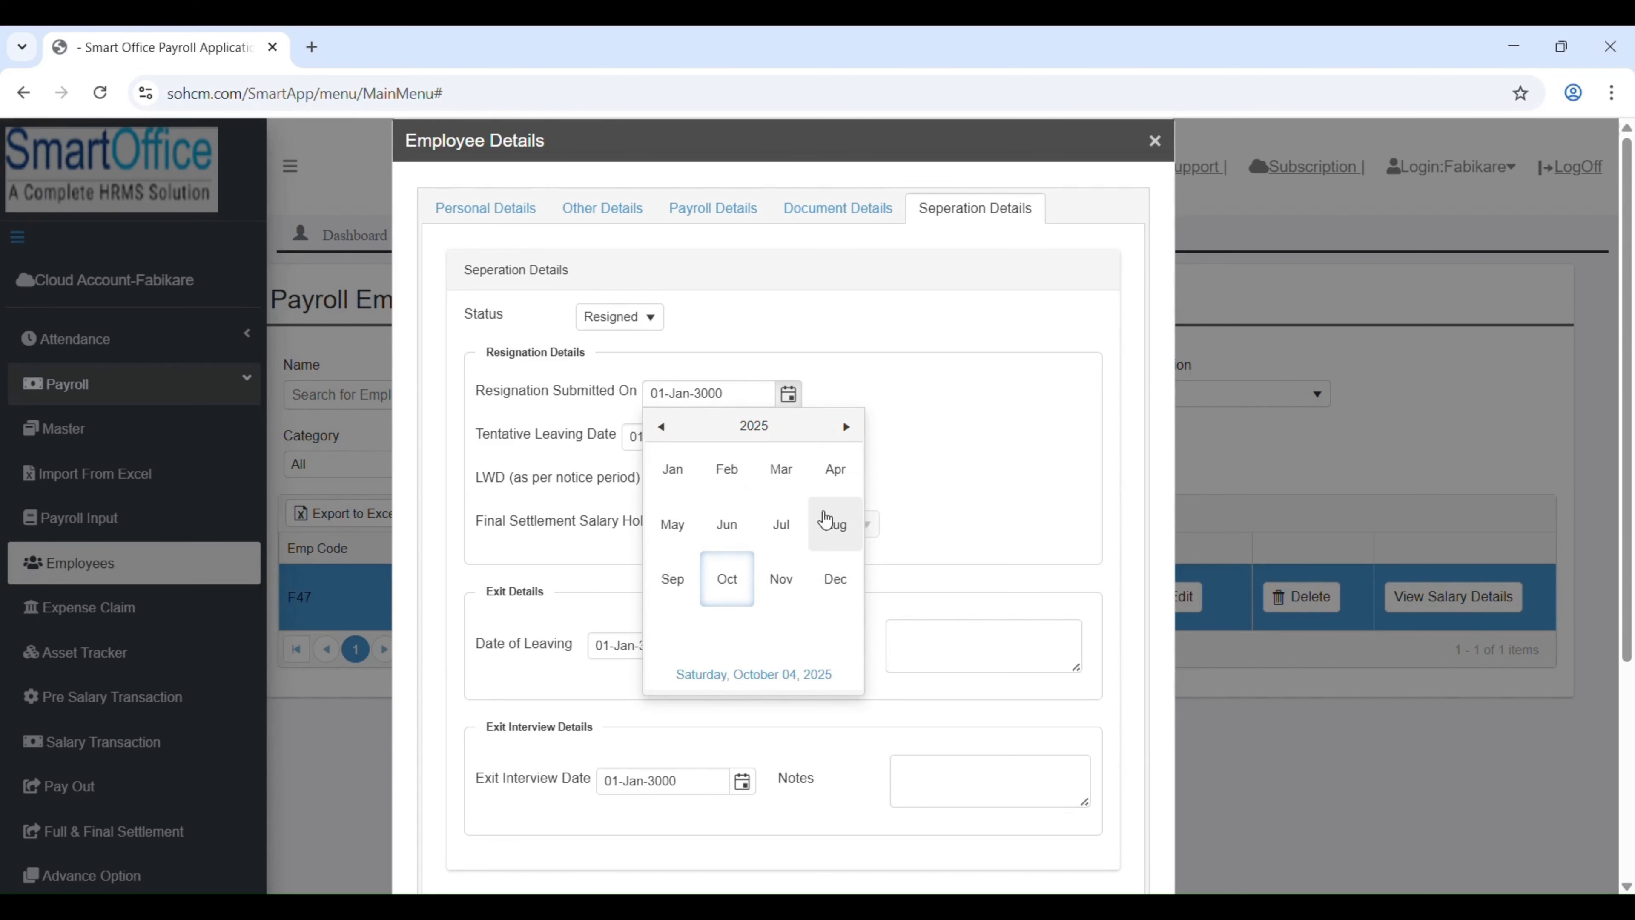
pyautogui.click(828, 528)
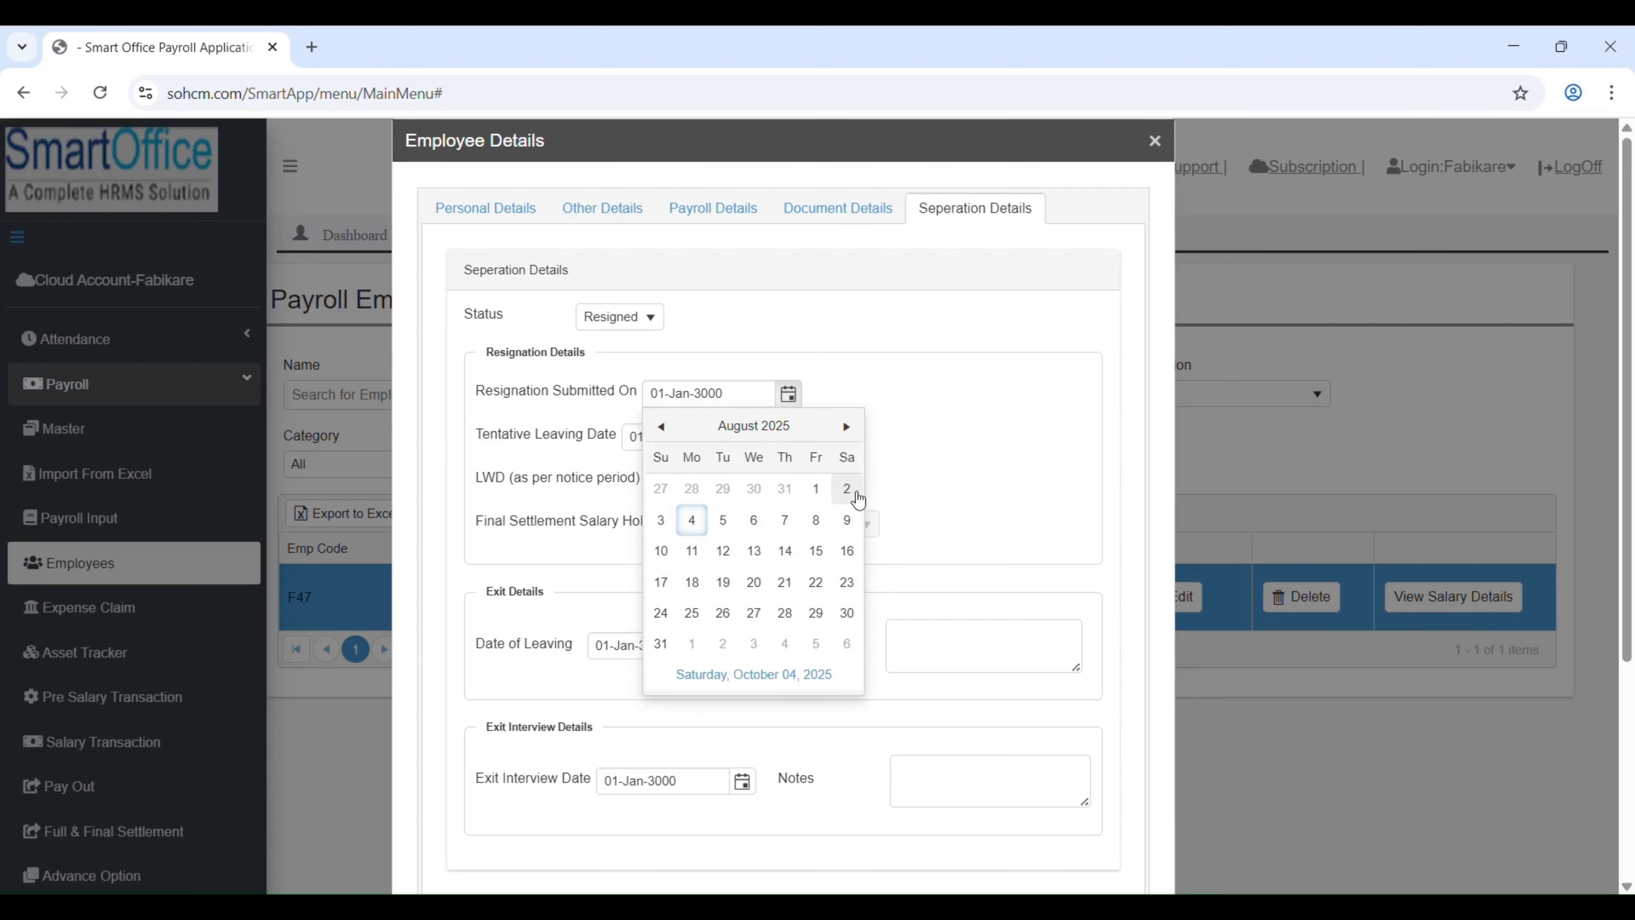
pyautogui.click(771, 499)
# Set both the tentative leaving date and the LWD as per notice period to 30-Sep-2025.
pyautogui.click(750, 443)
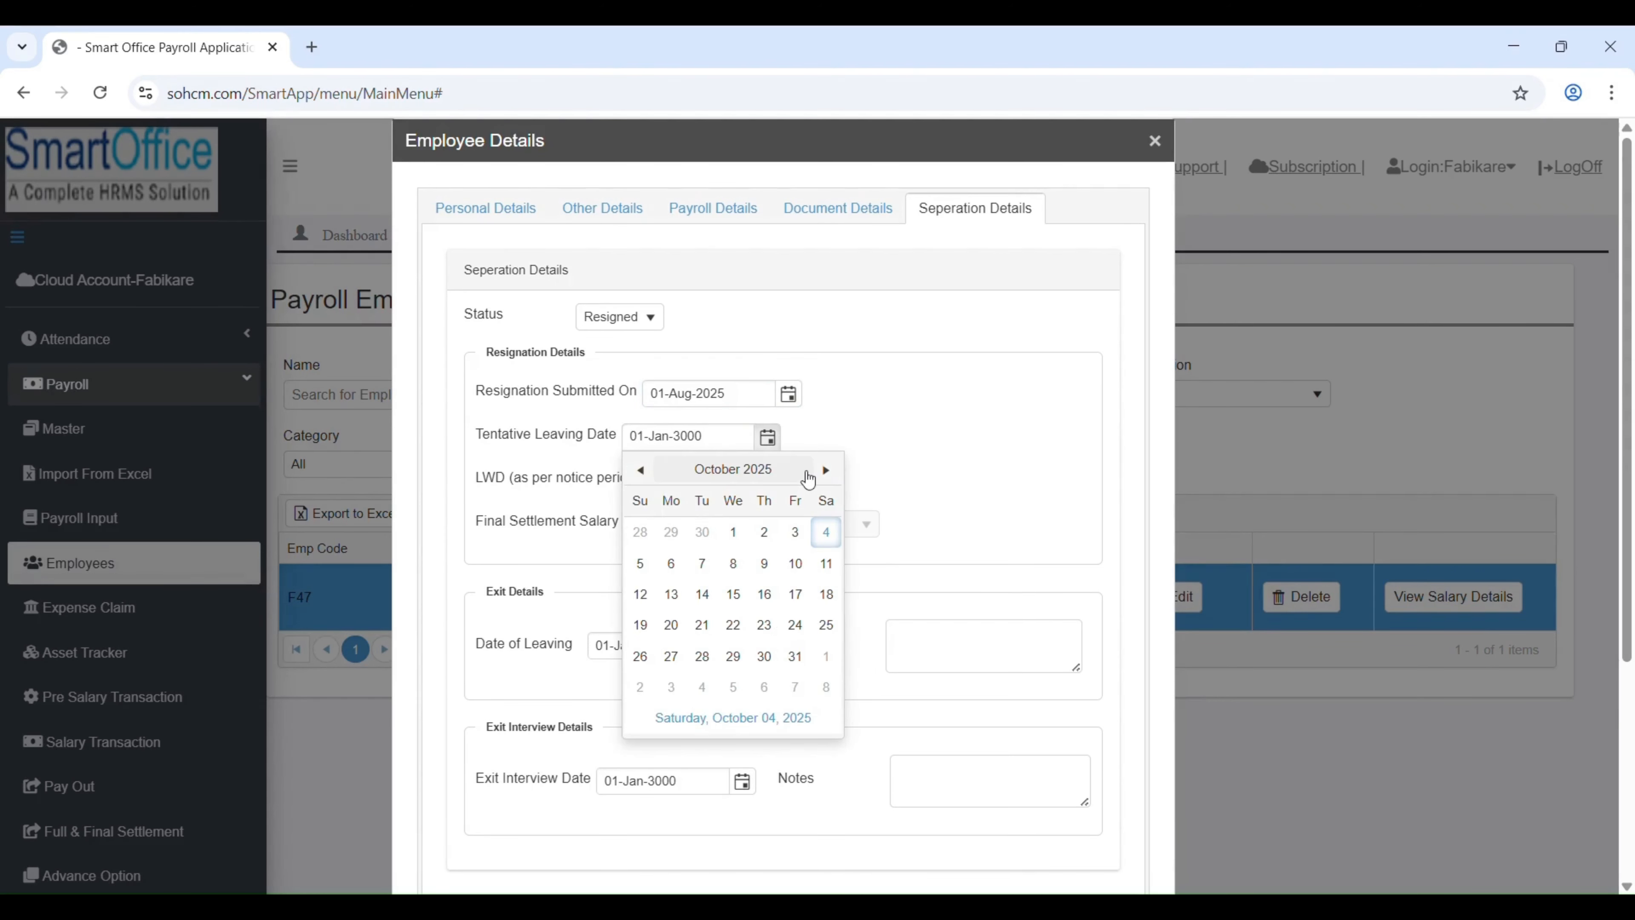
pyautogui.click(702, 532)
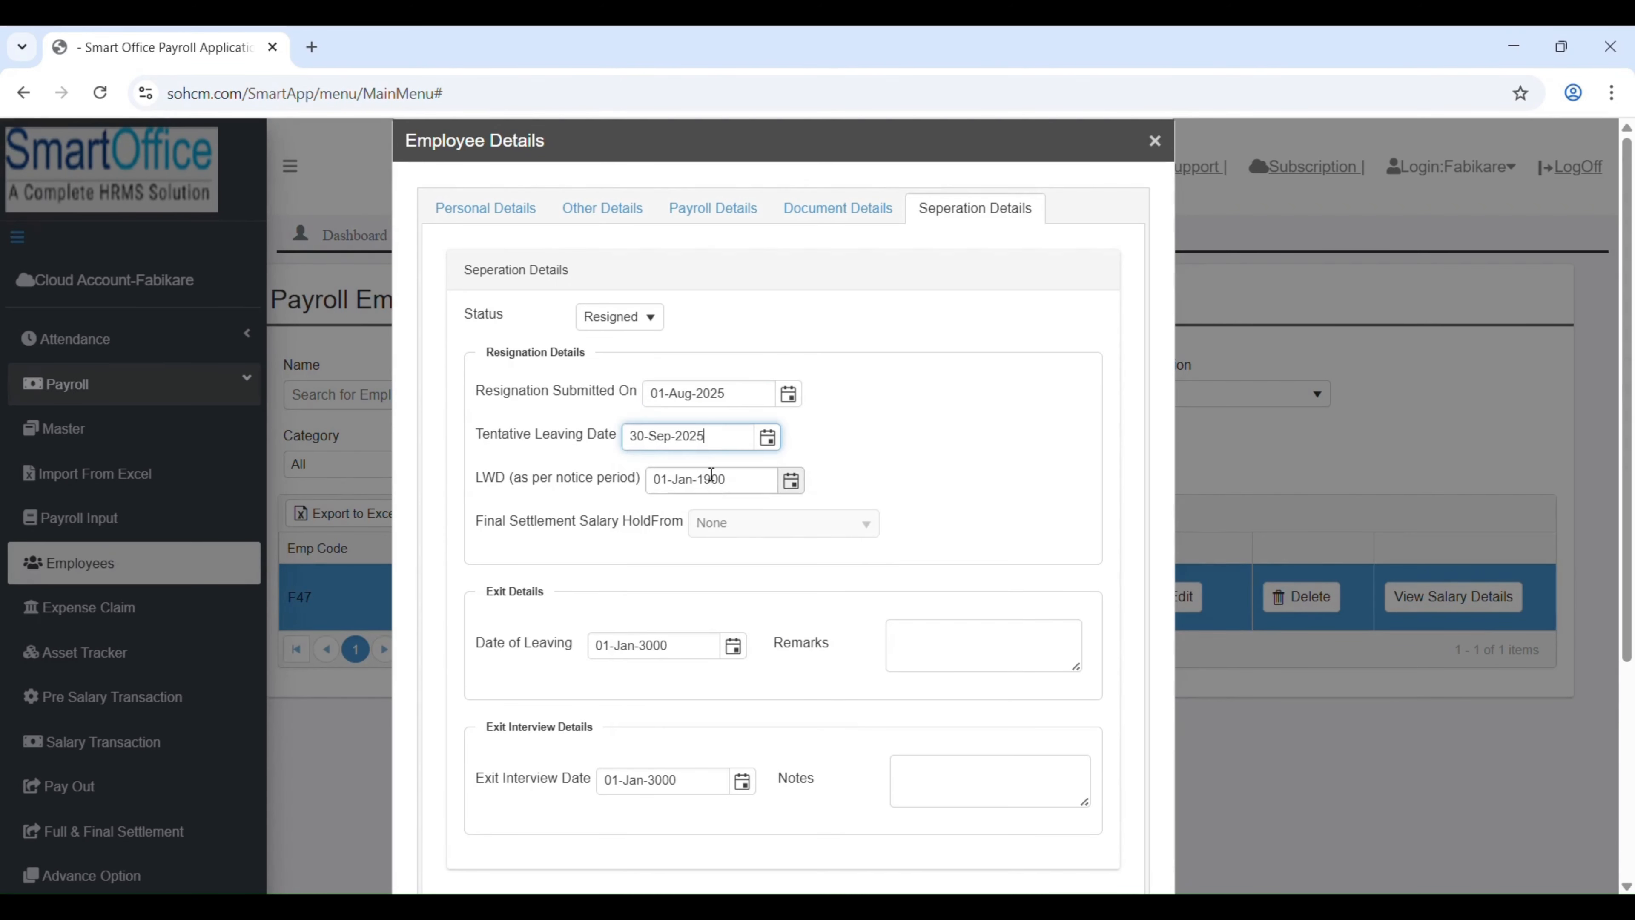
pyautogui.hotkey('ctrl', 'a')
pyautogui.hotkey('ctrl', 'c')
pyautogui.click(766, 480)
pyautogui.hotkey('ctrl', 'a')
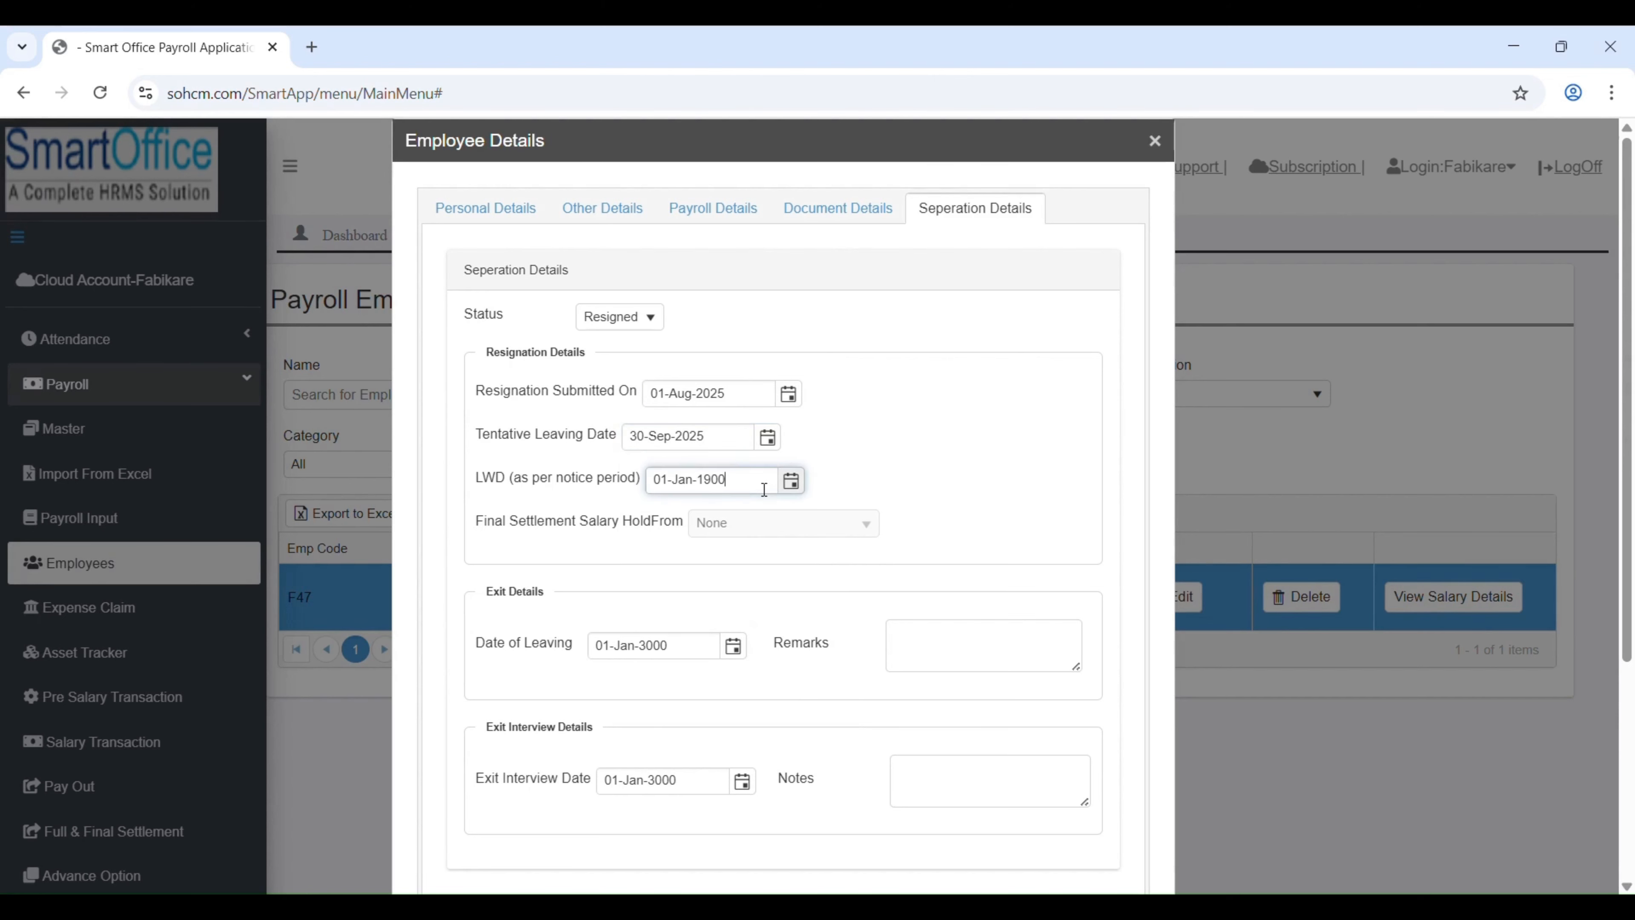
pyautogui.hotkey('ctrl', 'v')
pyautogui.click(855, 476)
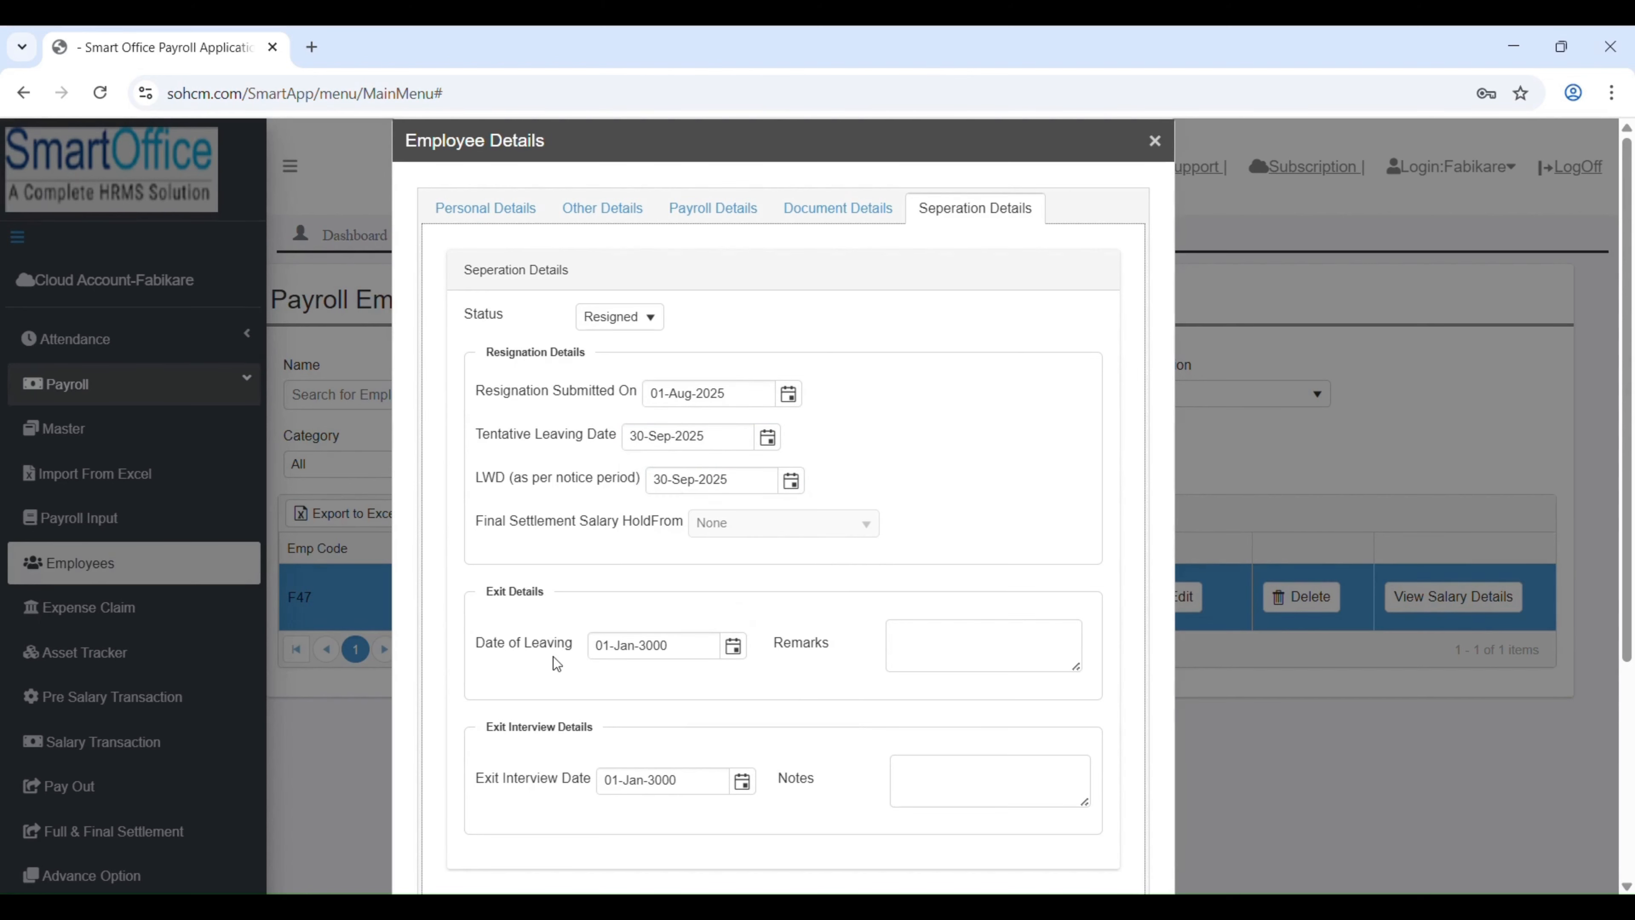
# Set the date of leaving to 10-Sep-2025 and save the employee's separation details, accepting the salary recalculation.
pyautogui.click(732, 647)
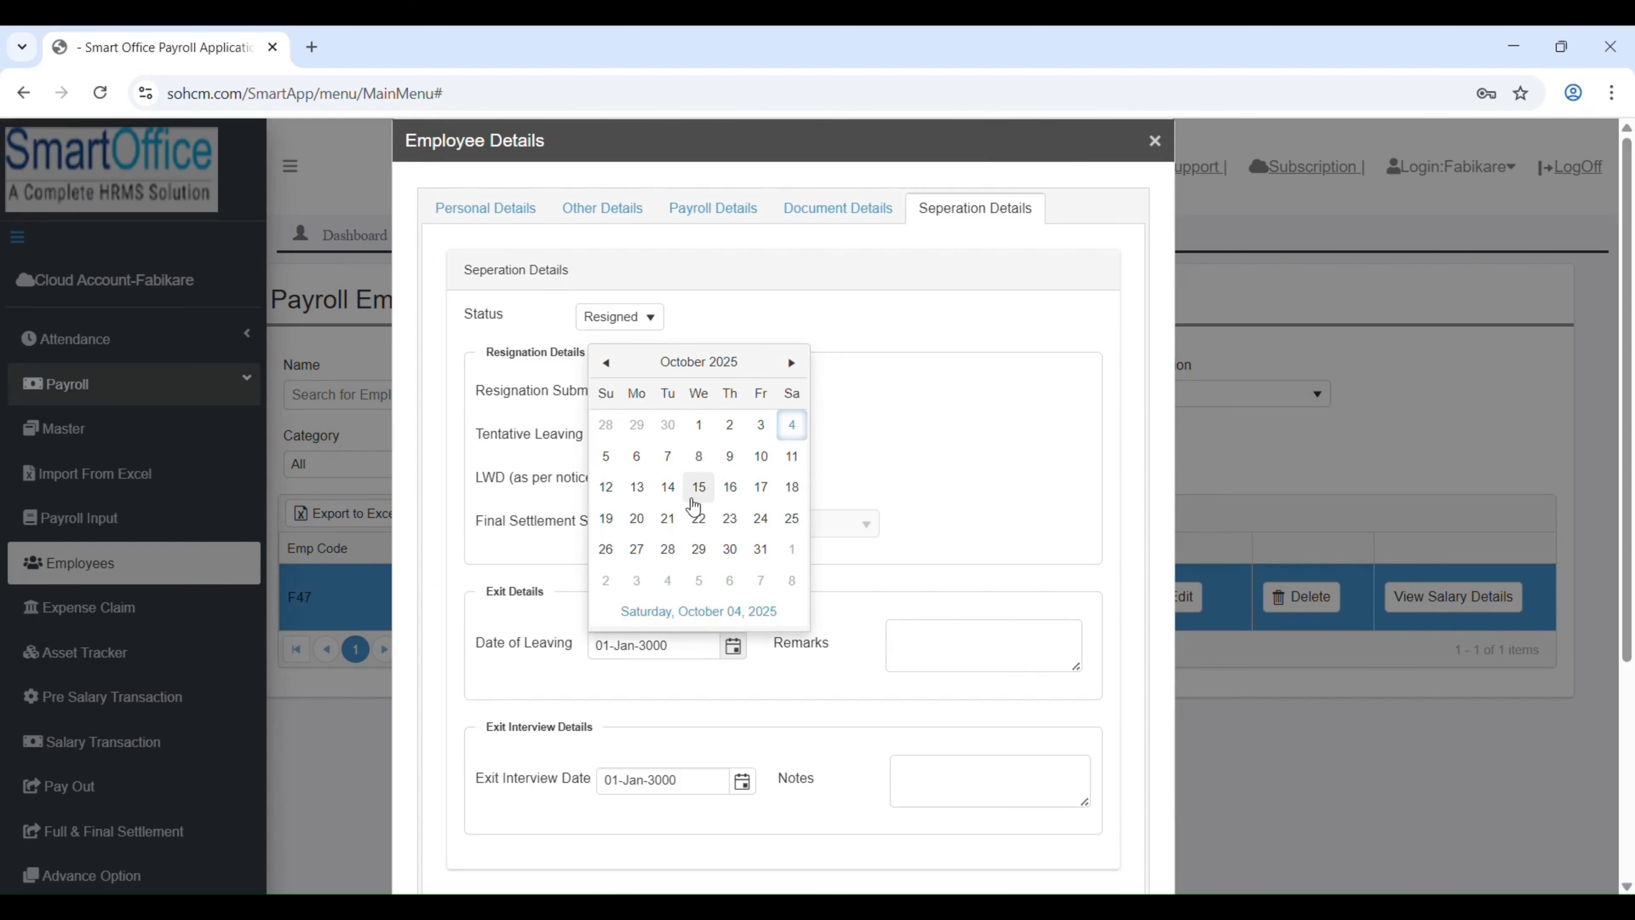
pyautogui.click(606, 363)
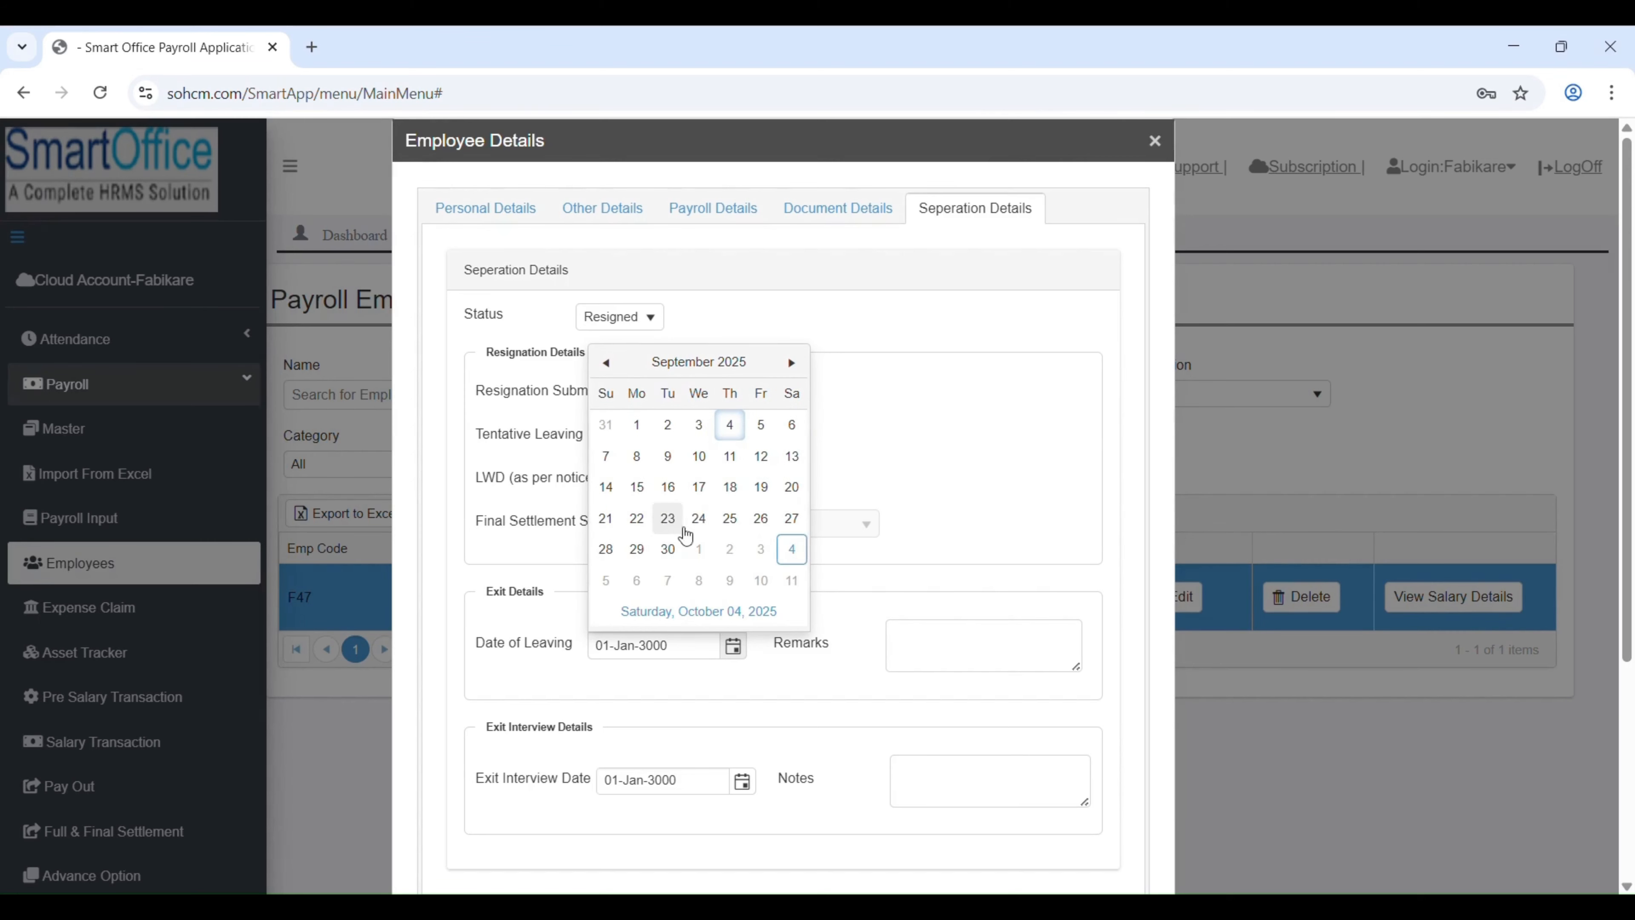
pyautogui.click(699, 456)
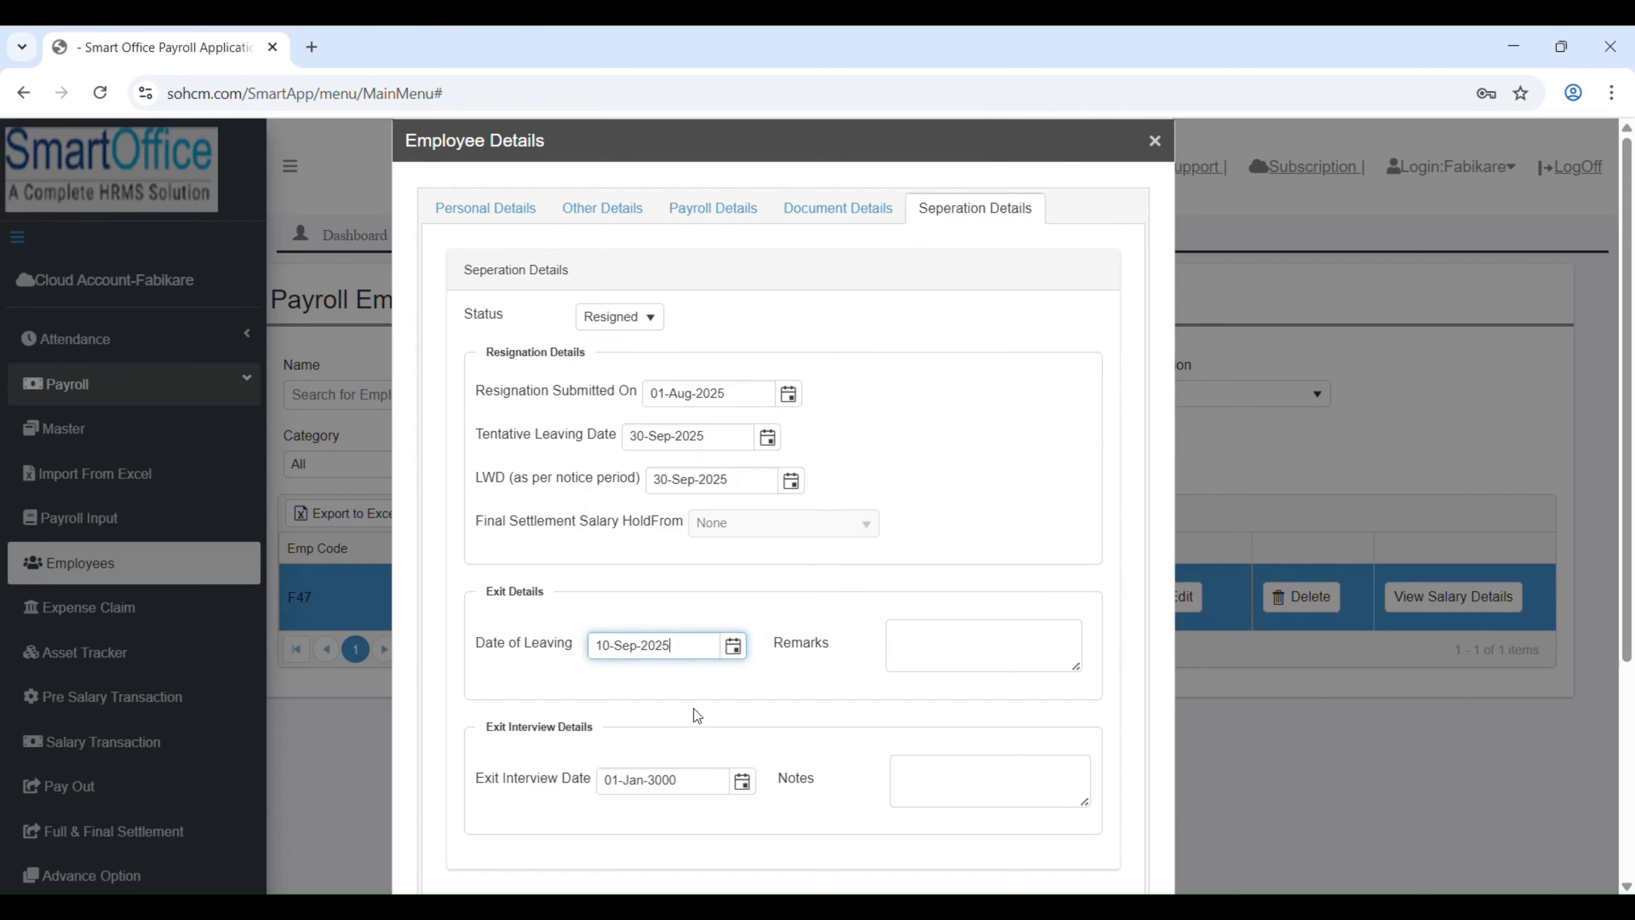
pyautogui.scroll(-3, 837, 634)
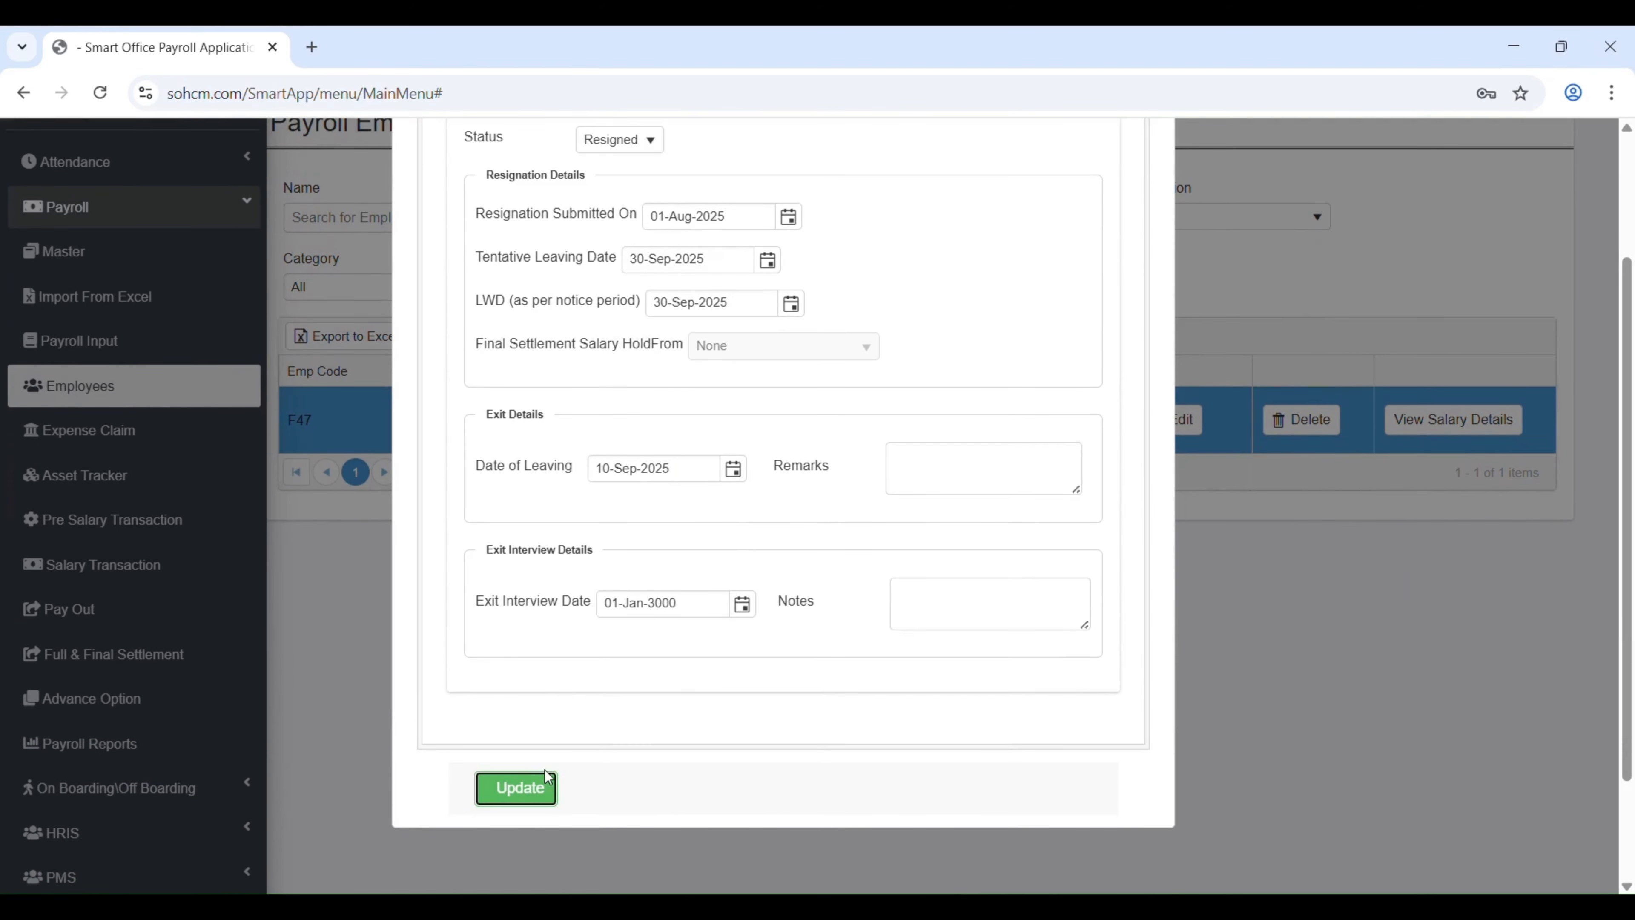
pyautogui.click(549, 776)
pyautogui.press('Return')
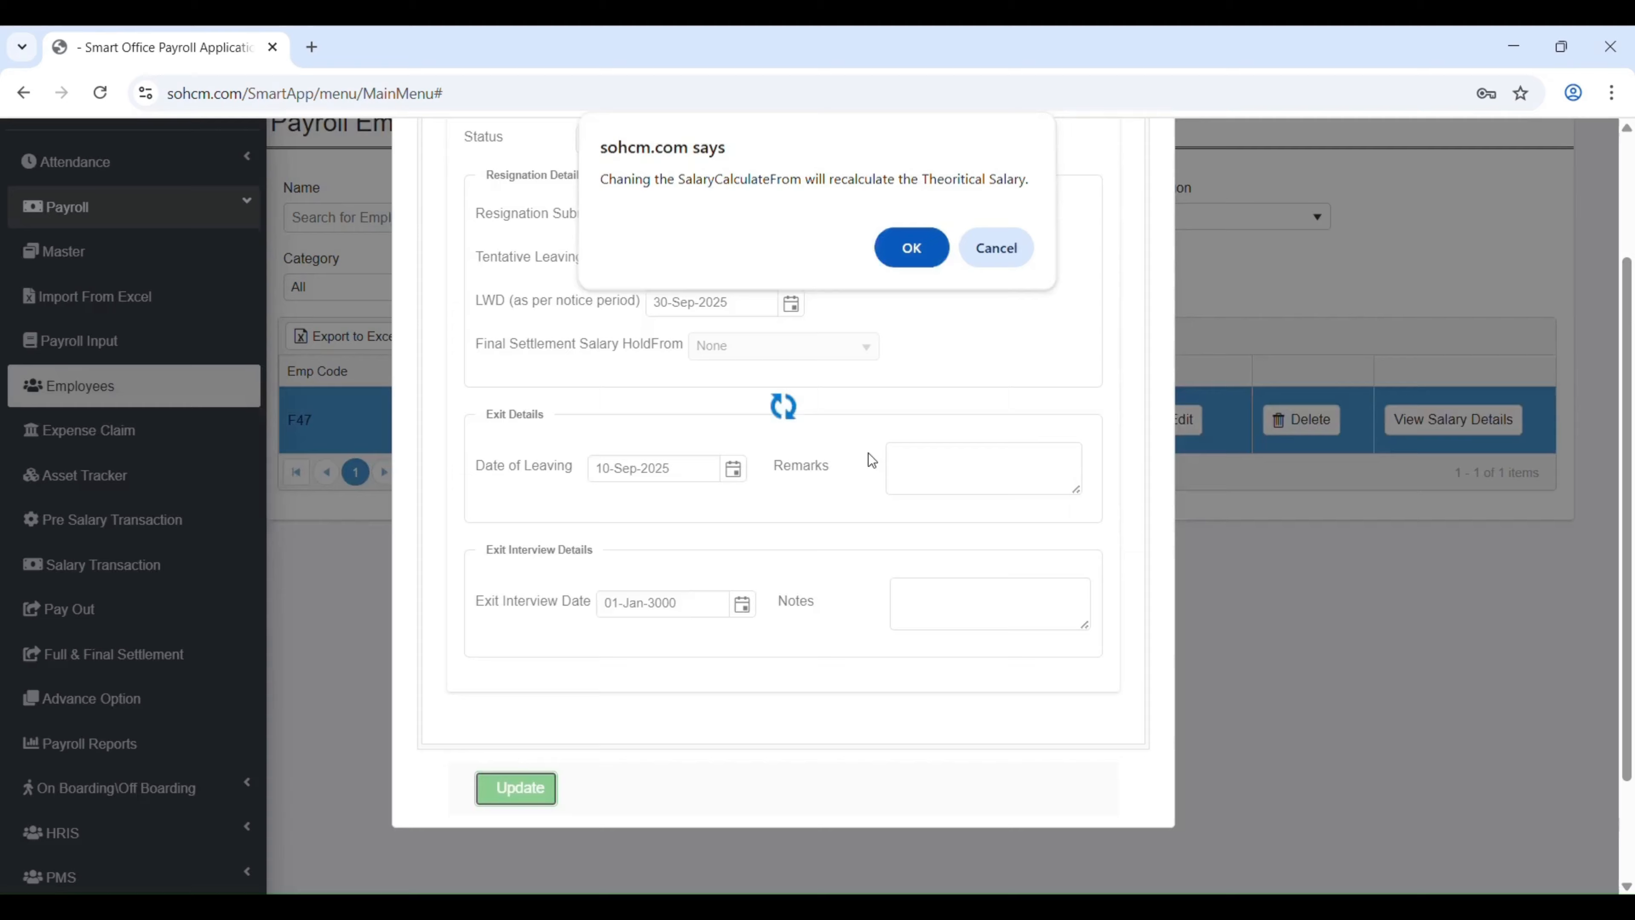
# Filter the payroll employee list by the Resigned status for the same employee code.
pyautogui.scroll(-3, 828, 421)
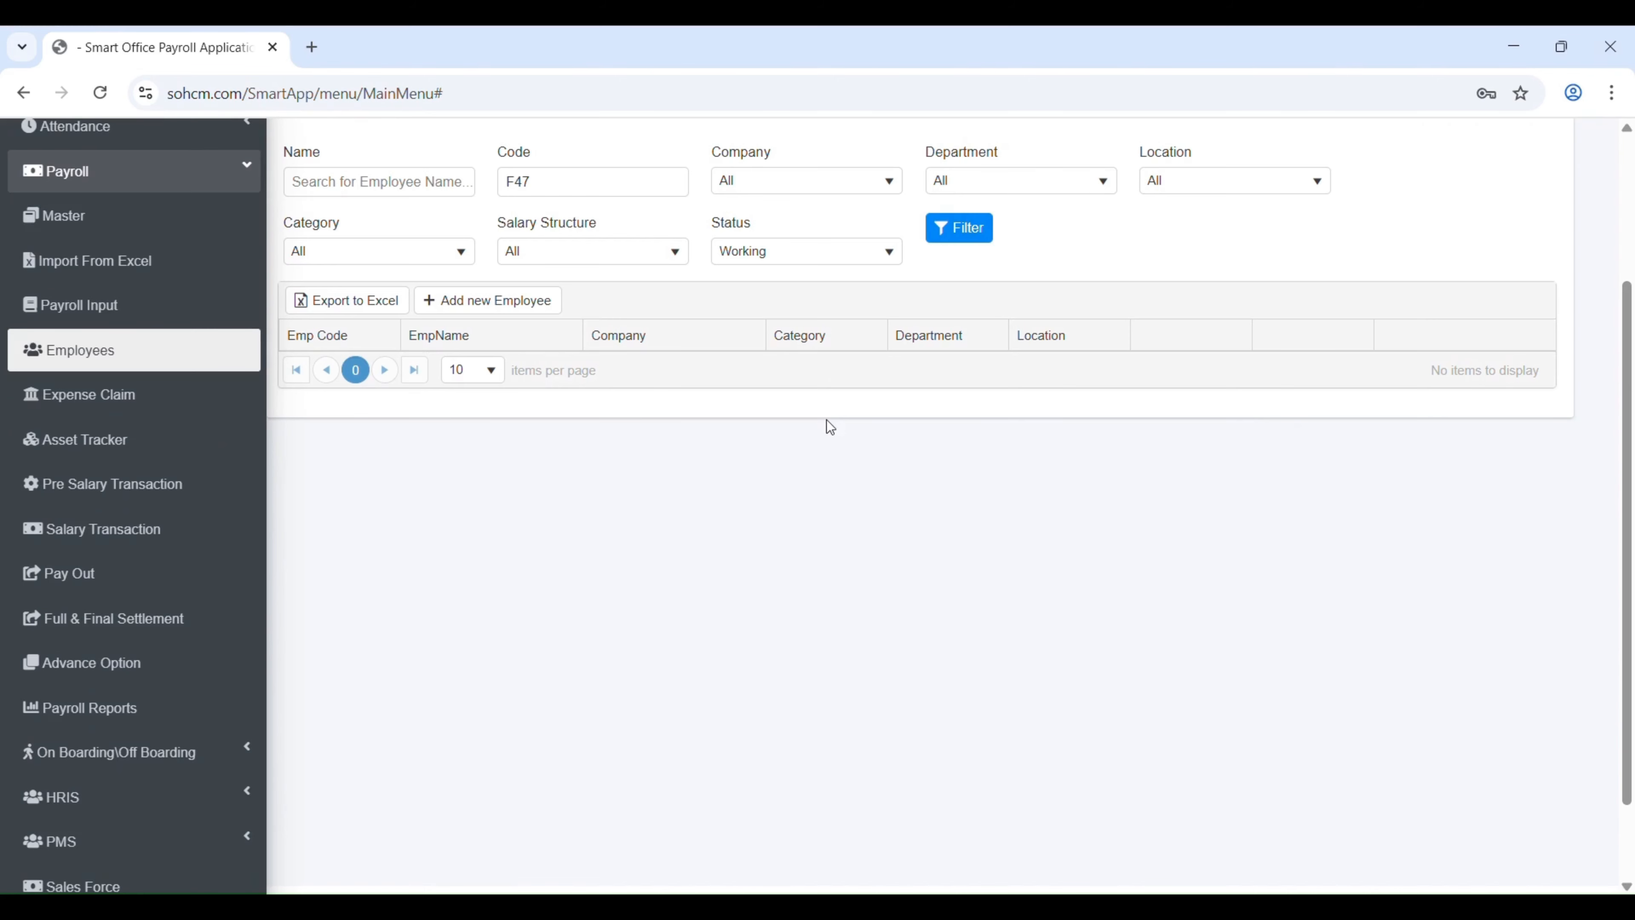
pyautogui.click(799, 252)
pyautogui.click(780, 322)
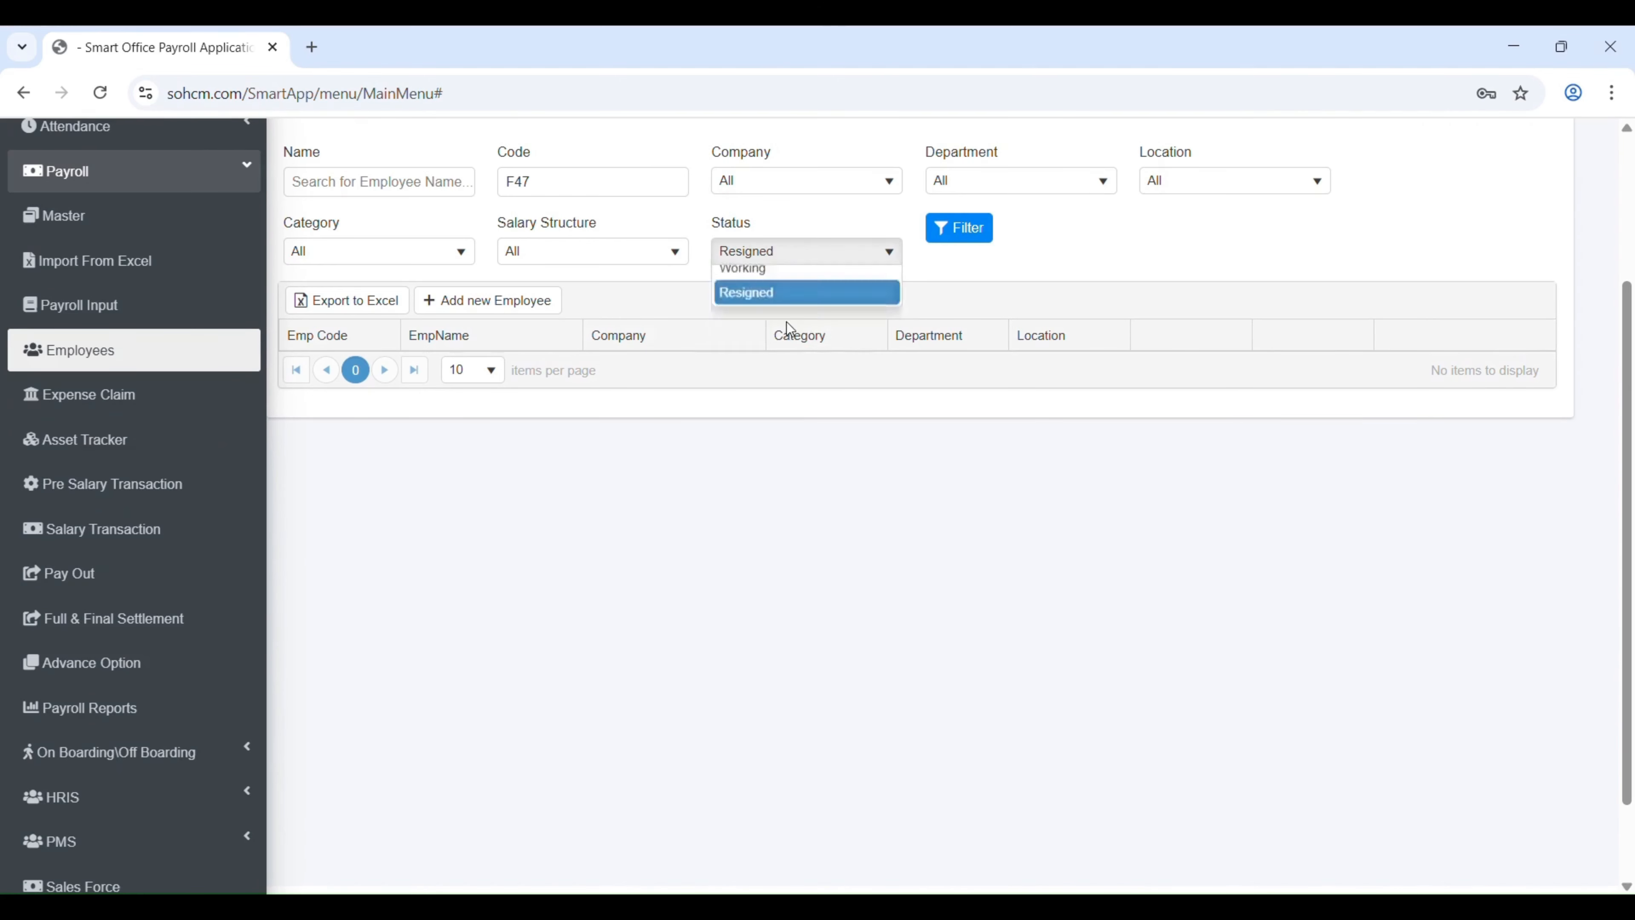
pyautogui.click(960, 228)
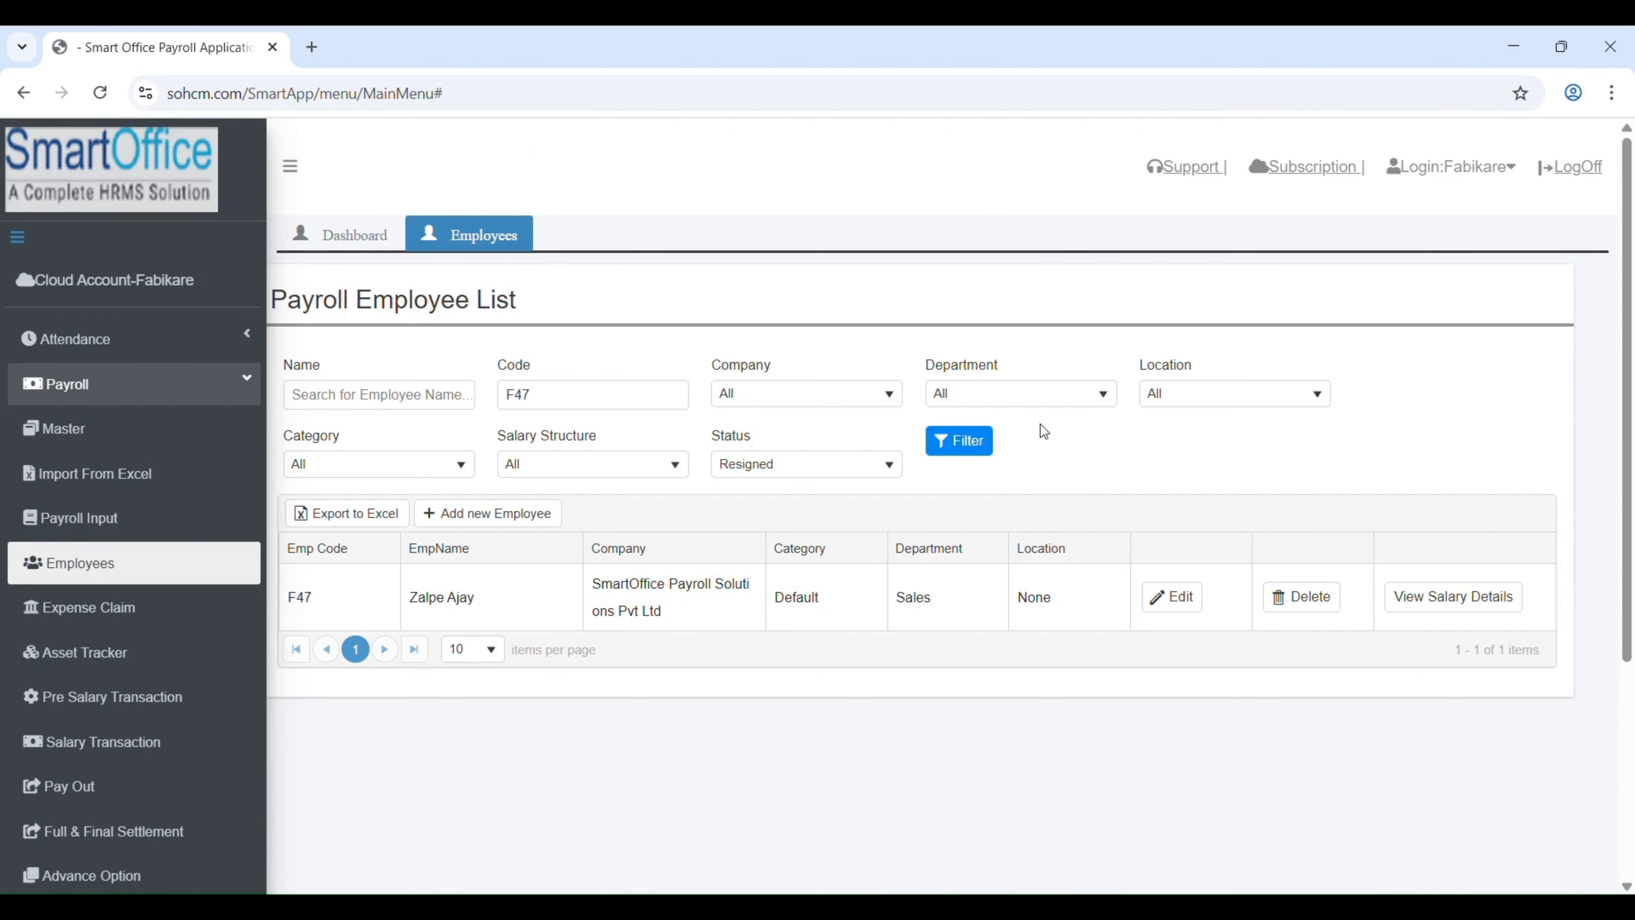
# Look through the employee advance, additional earning and additional deduction pages of the pre-salary transactions.
pyautogui.click(199, 699)
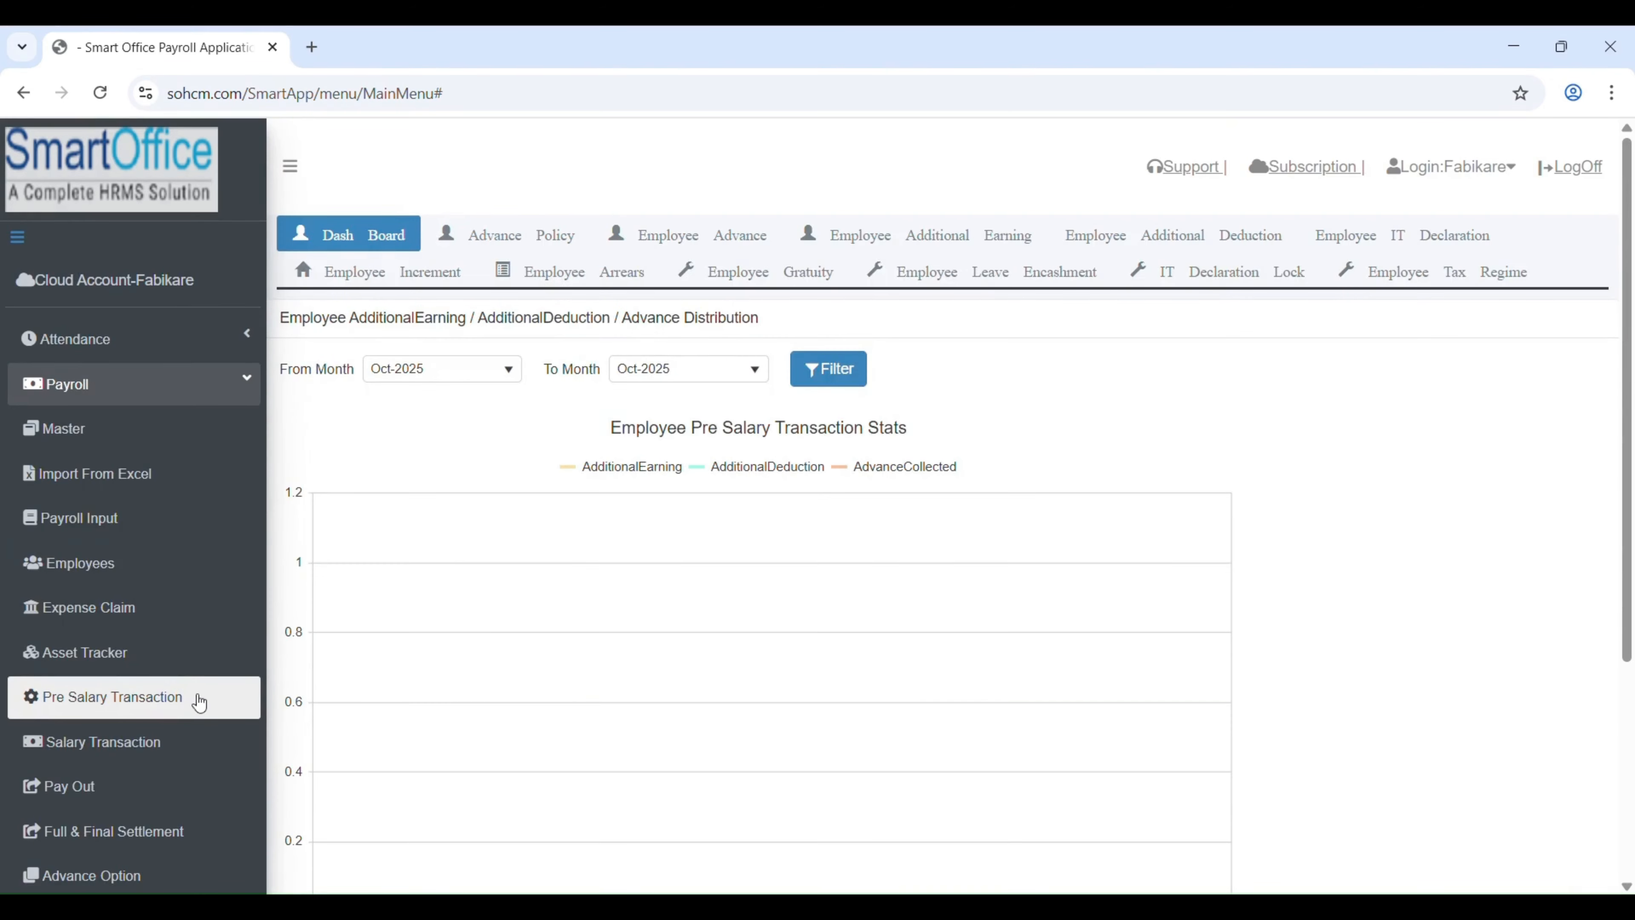
pyautogui.click(780, 235)
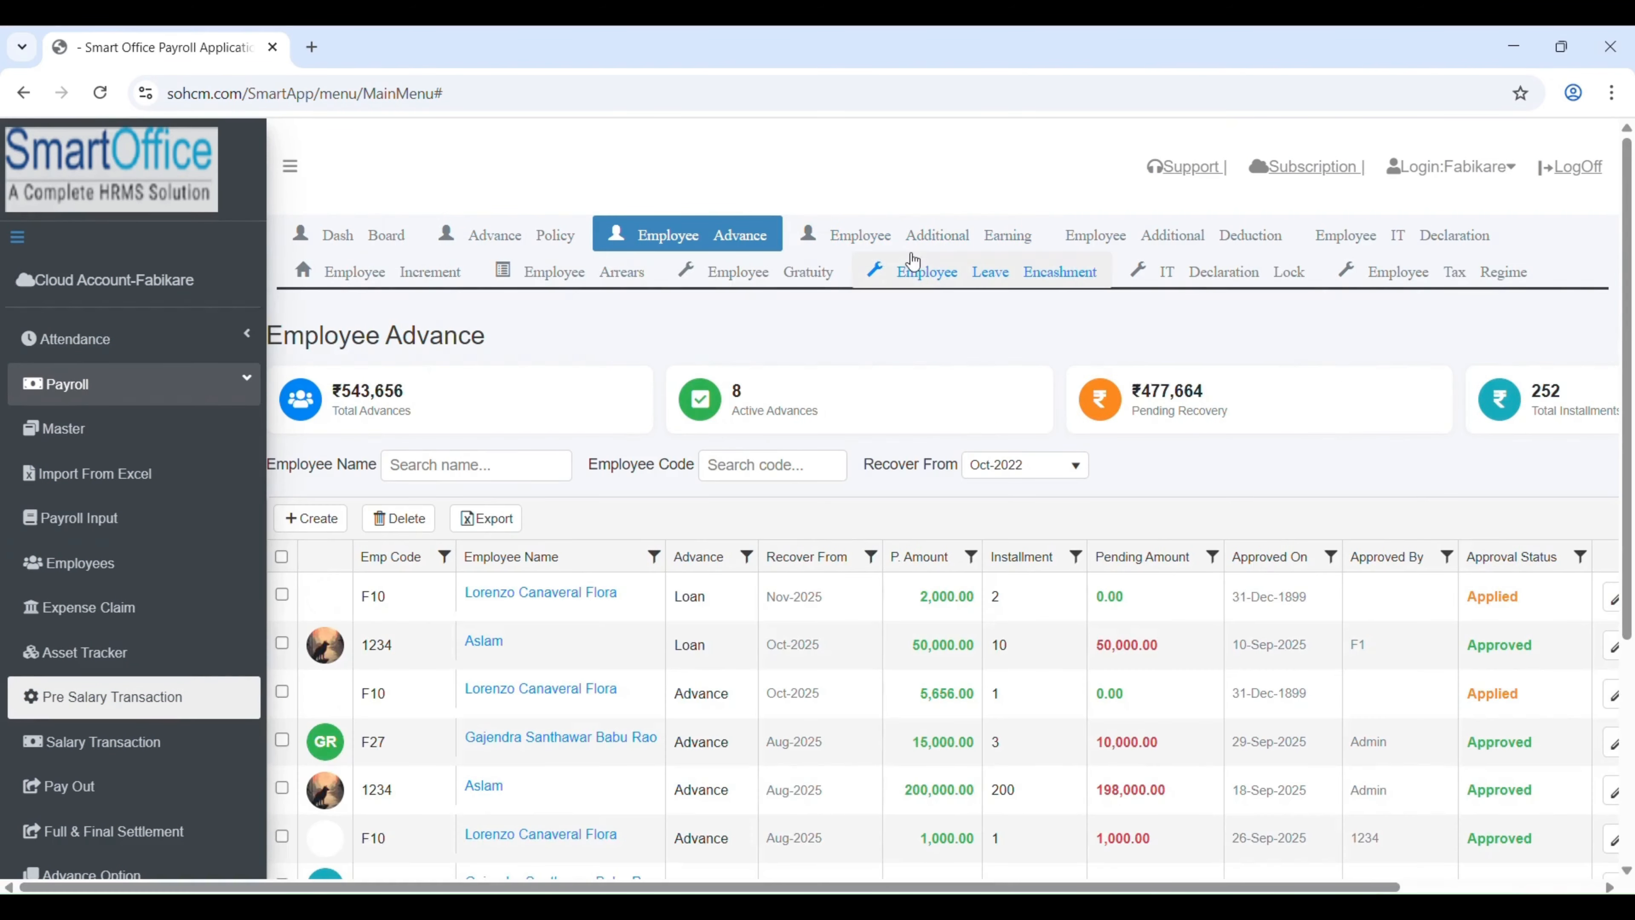
pyautogui.click(957, 235)
pyautogui.click(1135, 233)
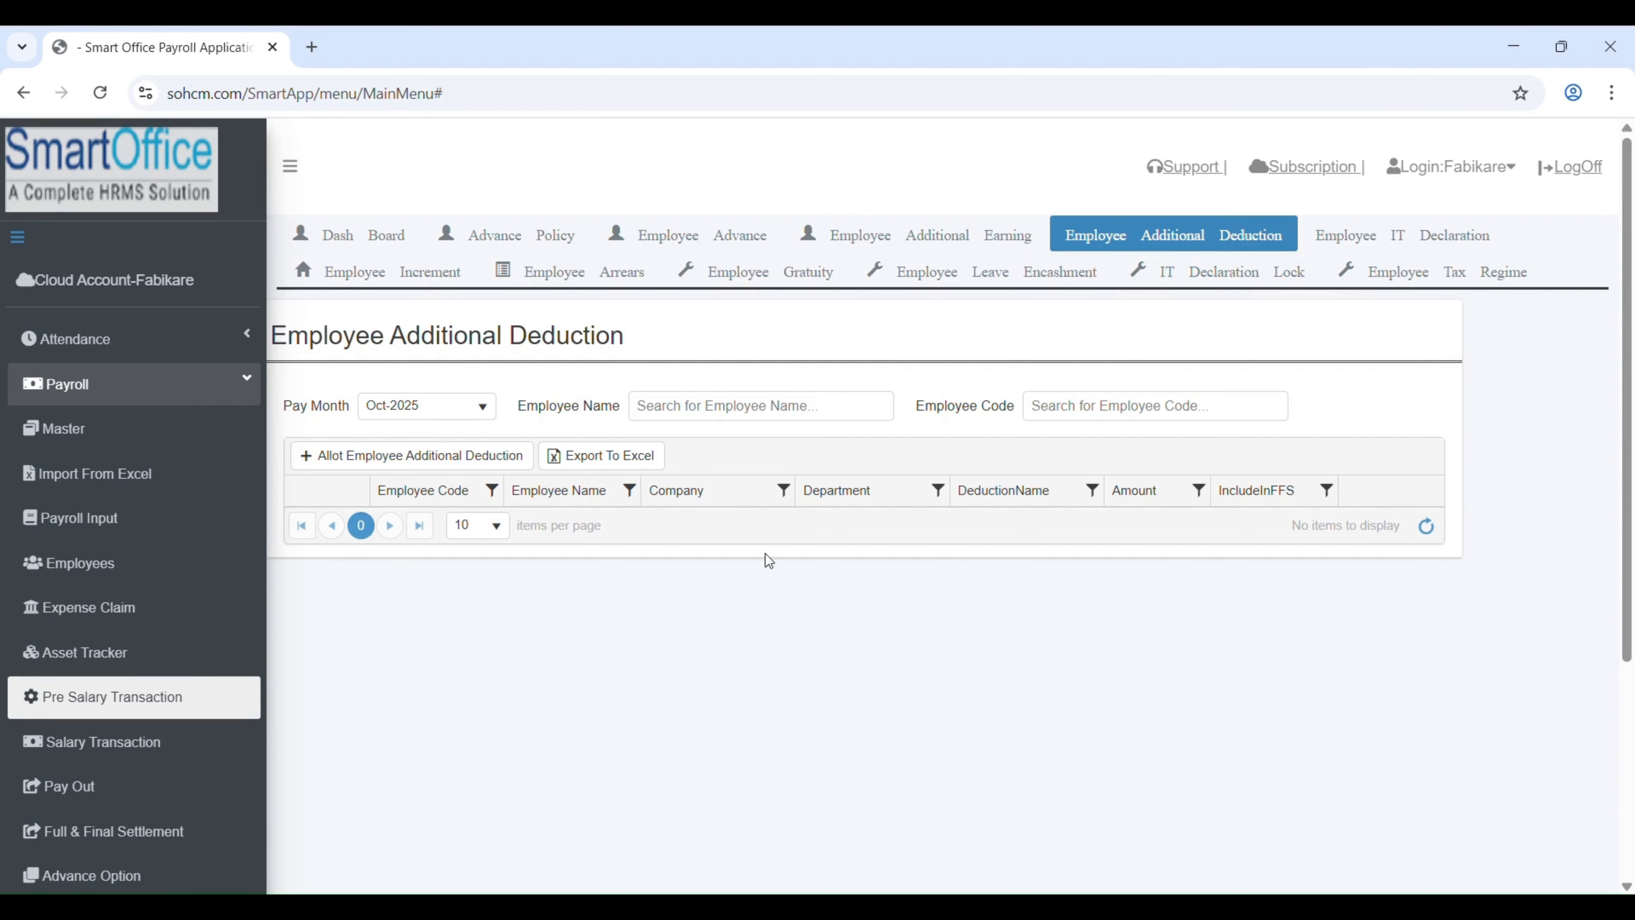
# Add a new employee gratuity record and choose the resigned employee, the last entry in the employee list.
pyautogui.click(771, 292)
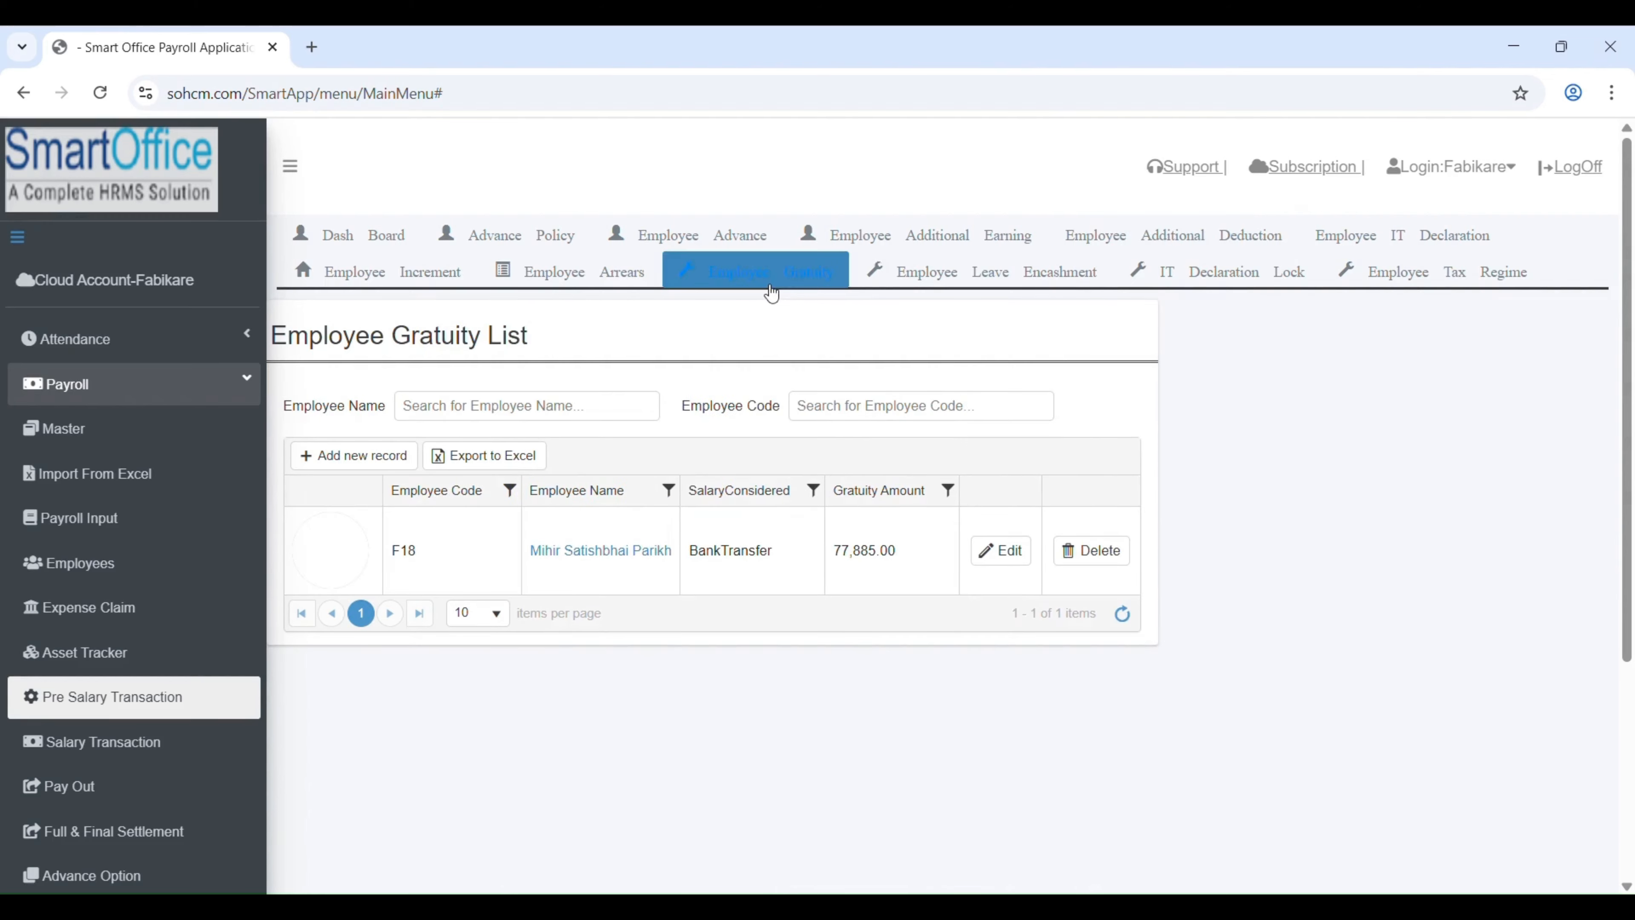
pyautogui.click(356, 458)
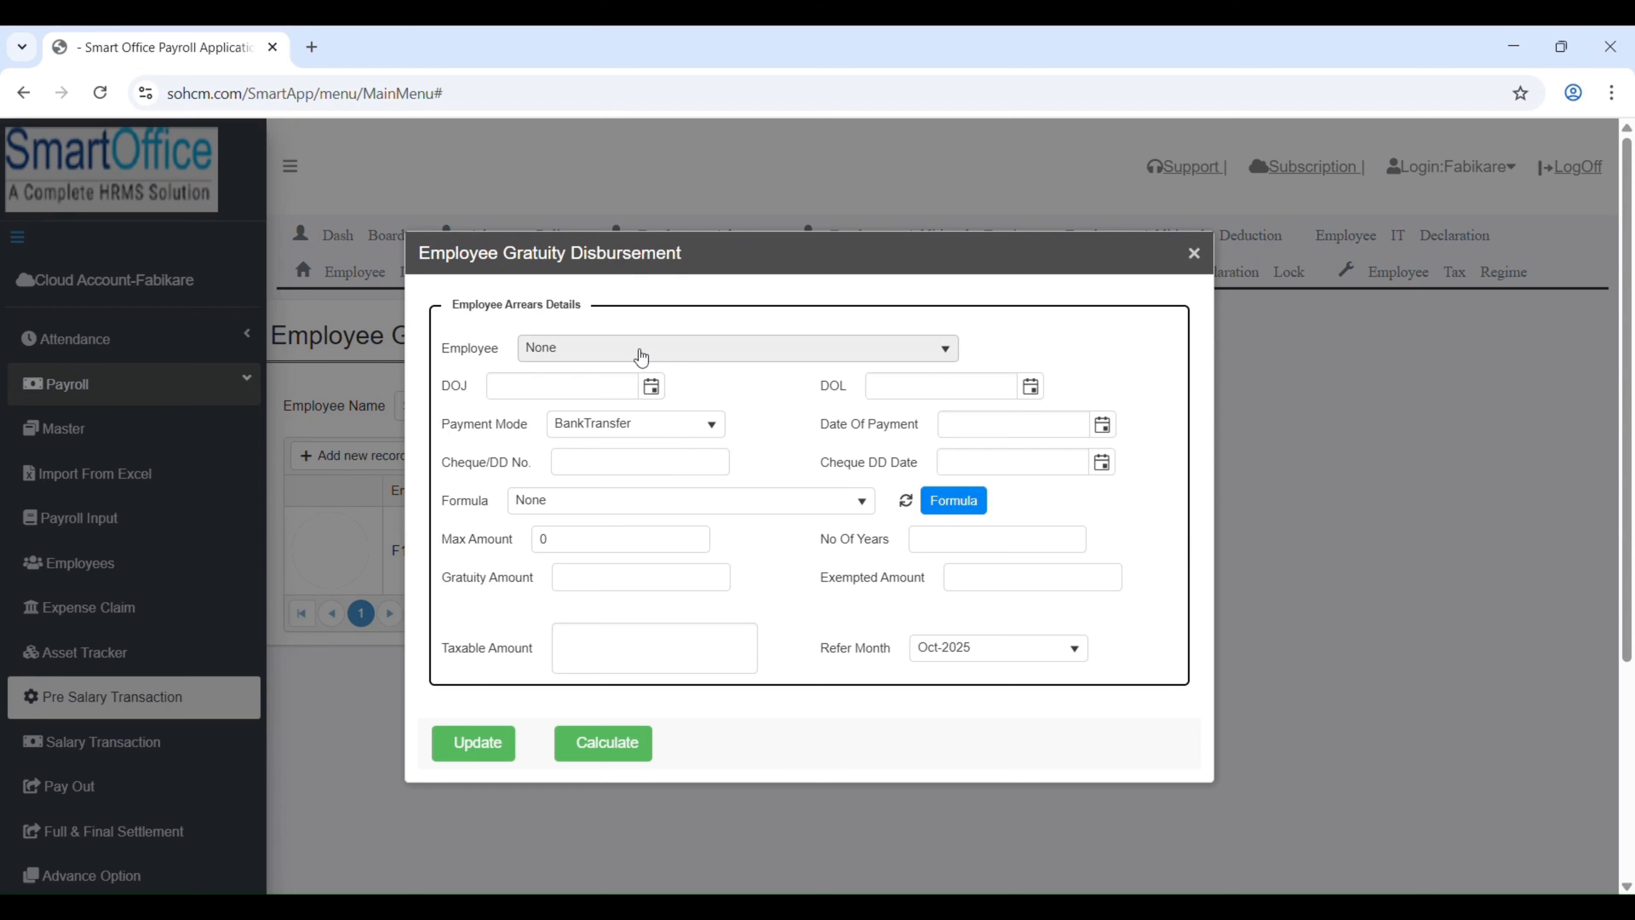
pyautogui.click(641, 357)
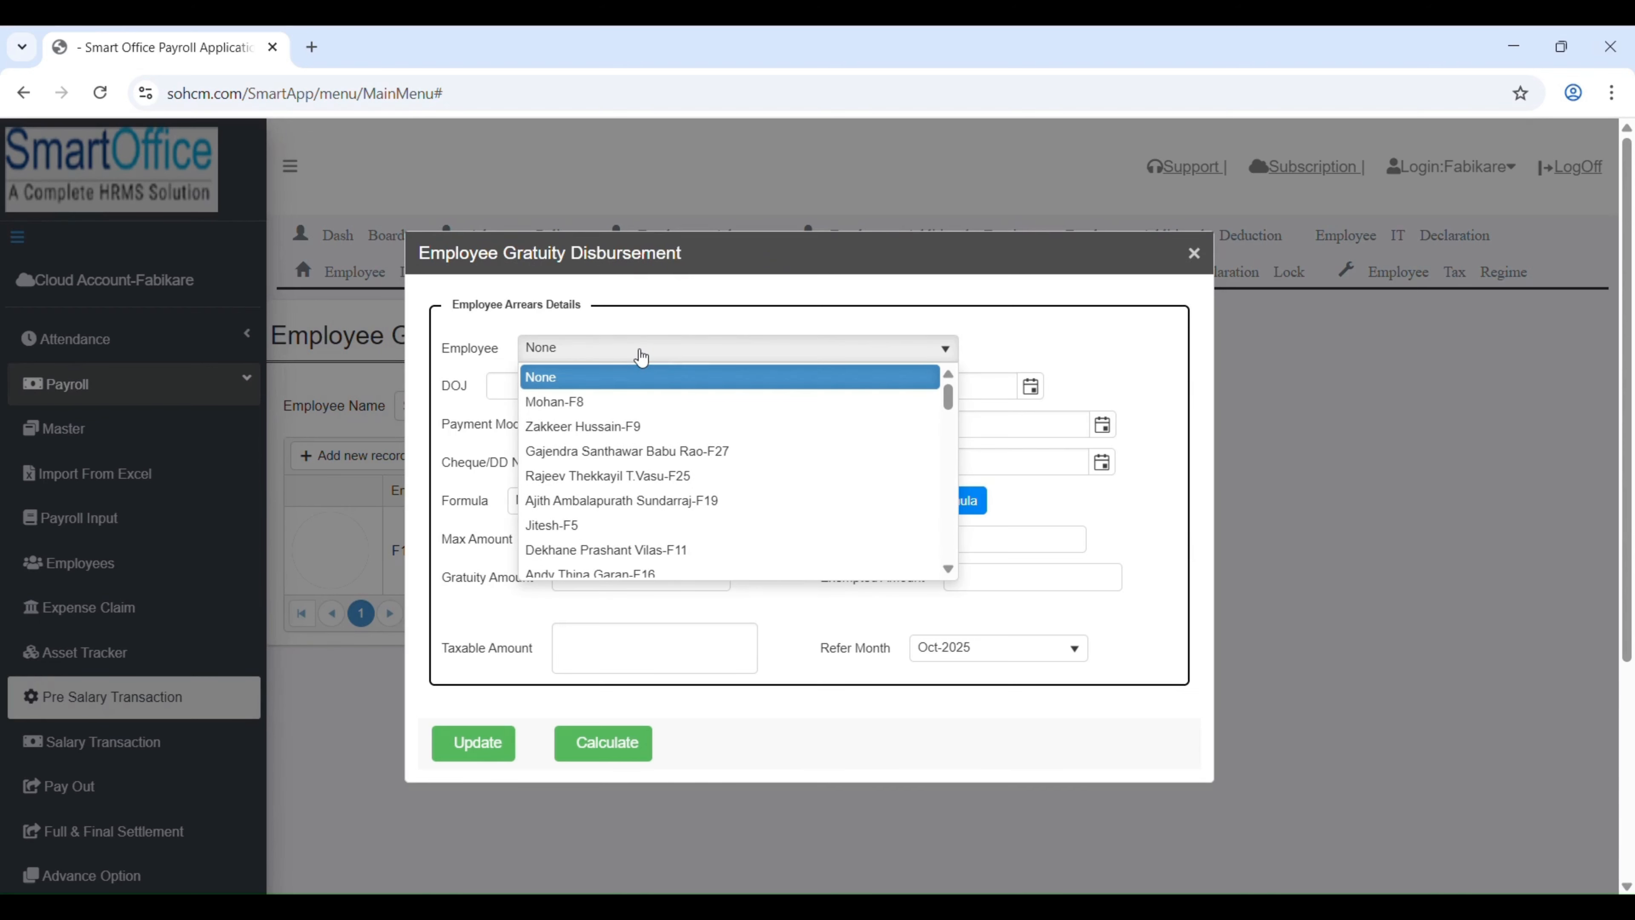
pyautogui.press('End')
pyautogui.press('Return')
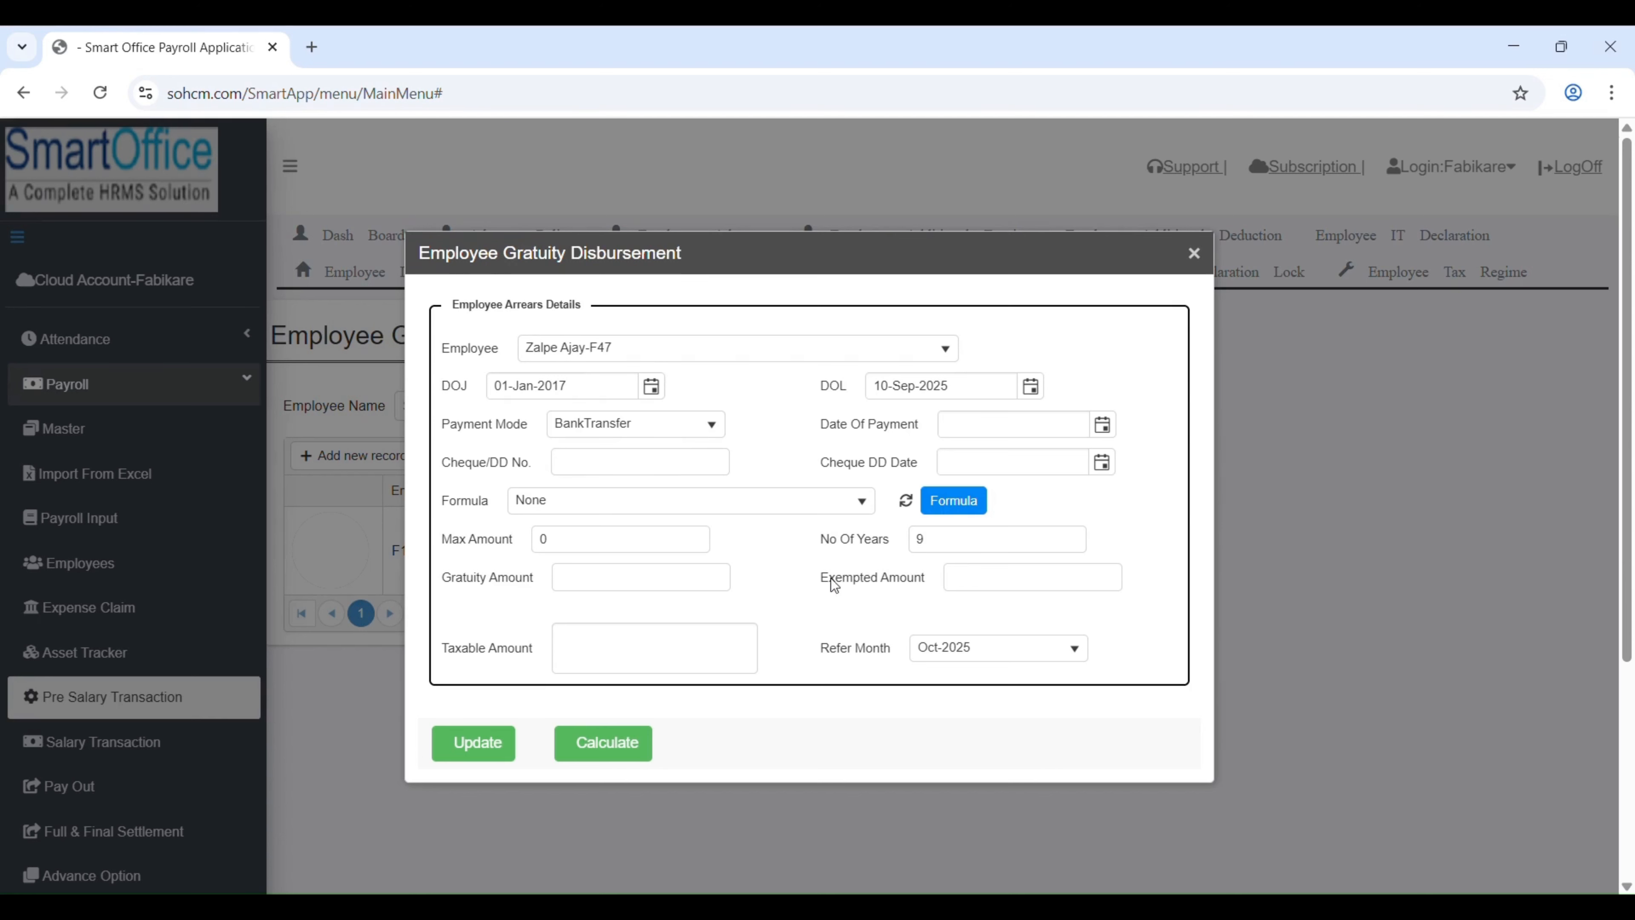
pyautogui.moveTo(820, 539); pyautogui.dragTo(894, 540)
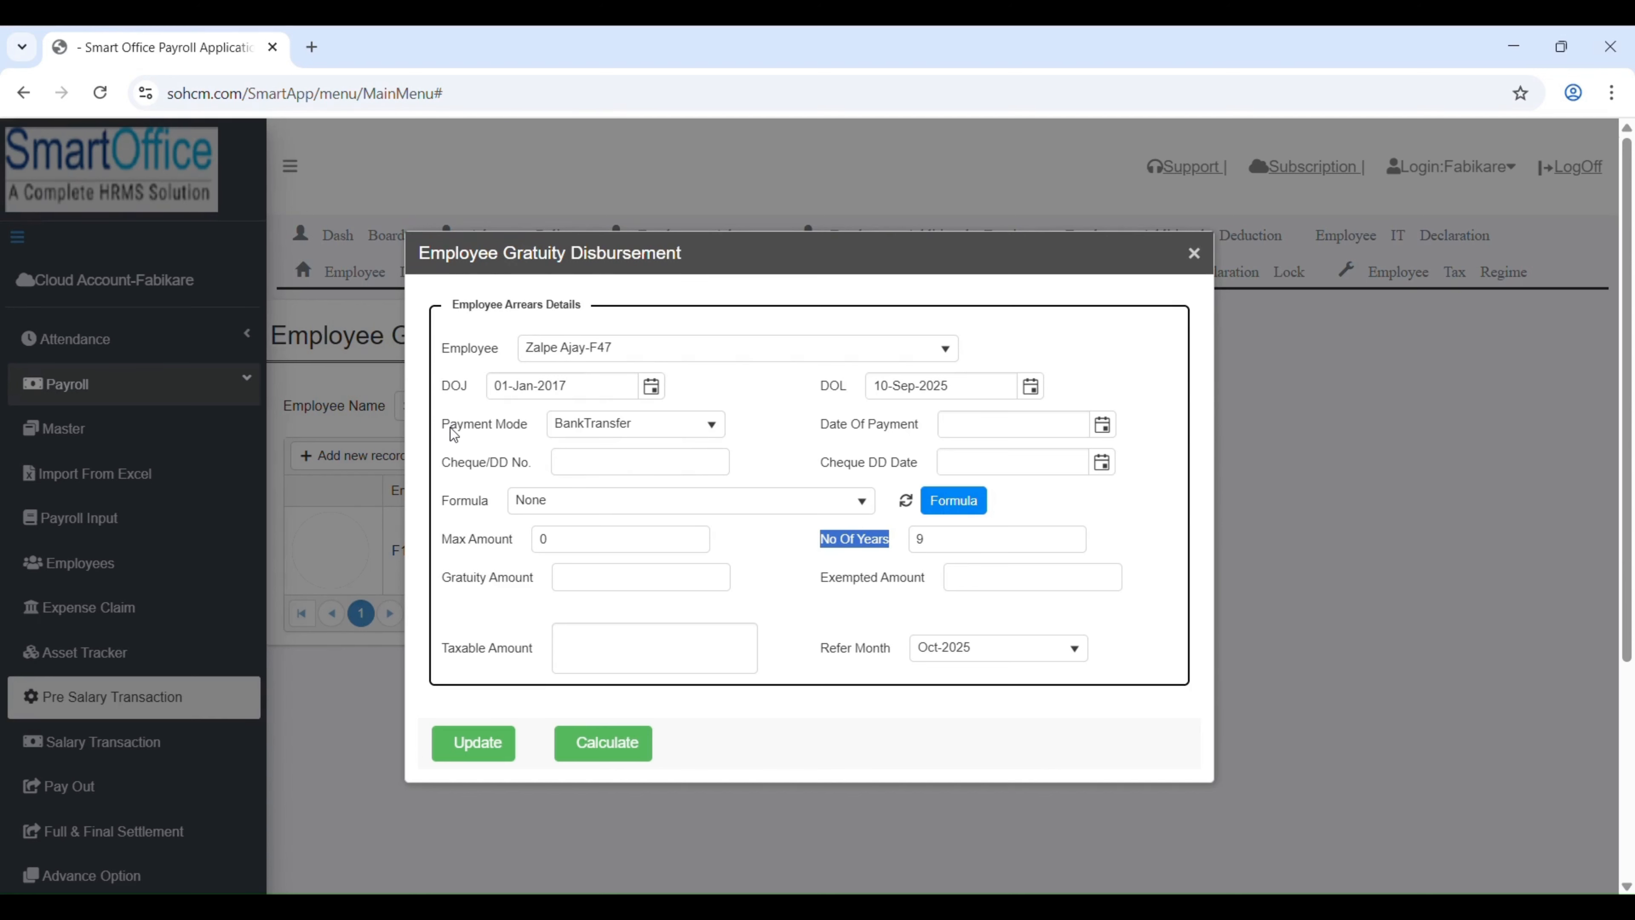
# Set the gratuity payment mode to Include in FFS and the date of payment to 30-Sep-2025.
pyautogui.click(604, 425)
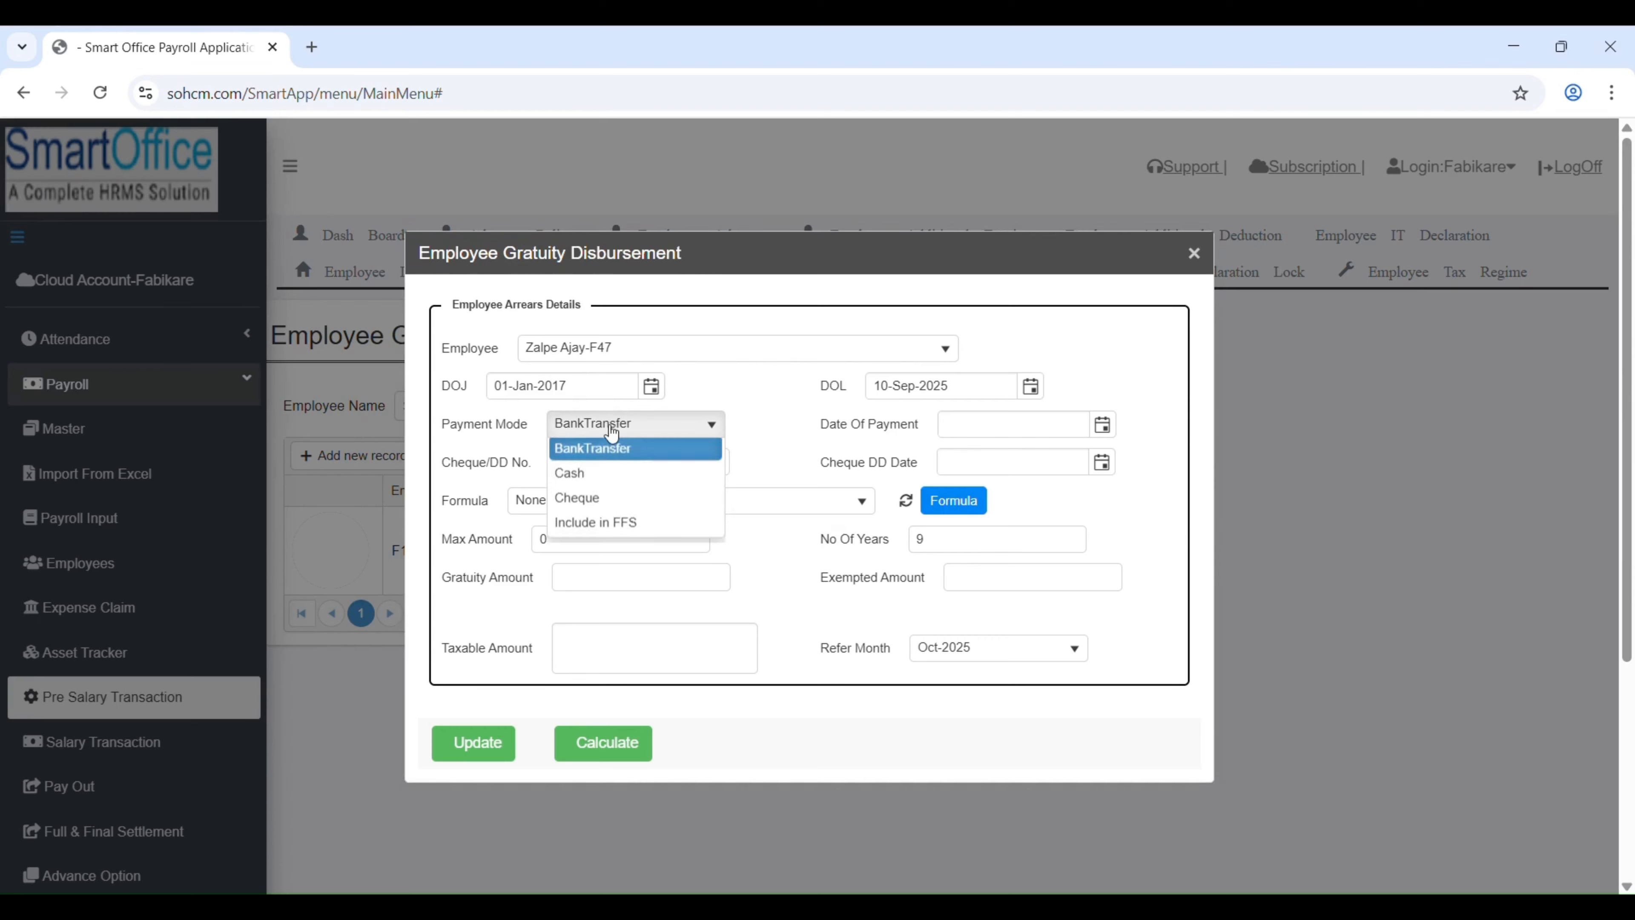
pyautogui.click(596, 527)
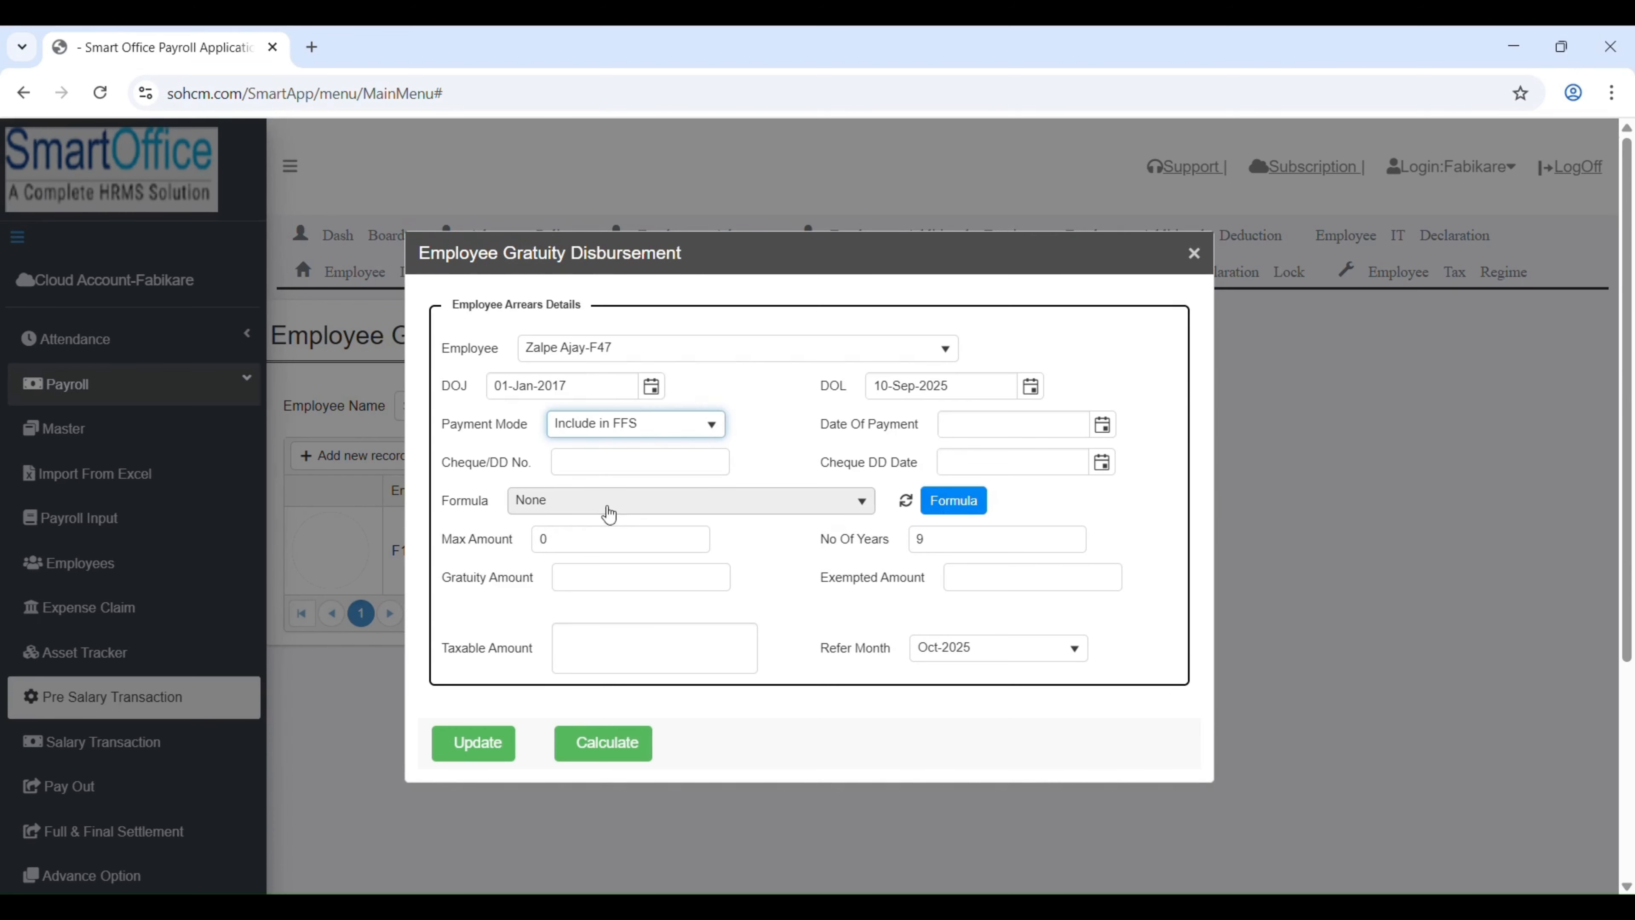
pyautogui.click(1102, 425)
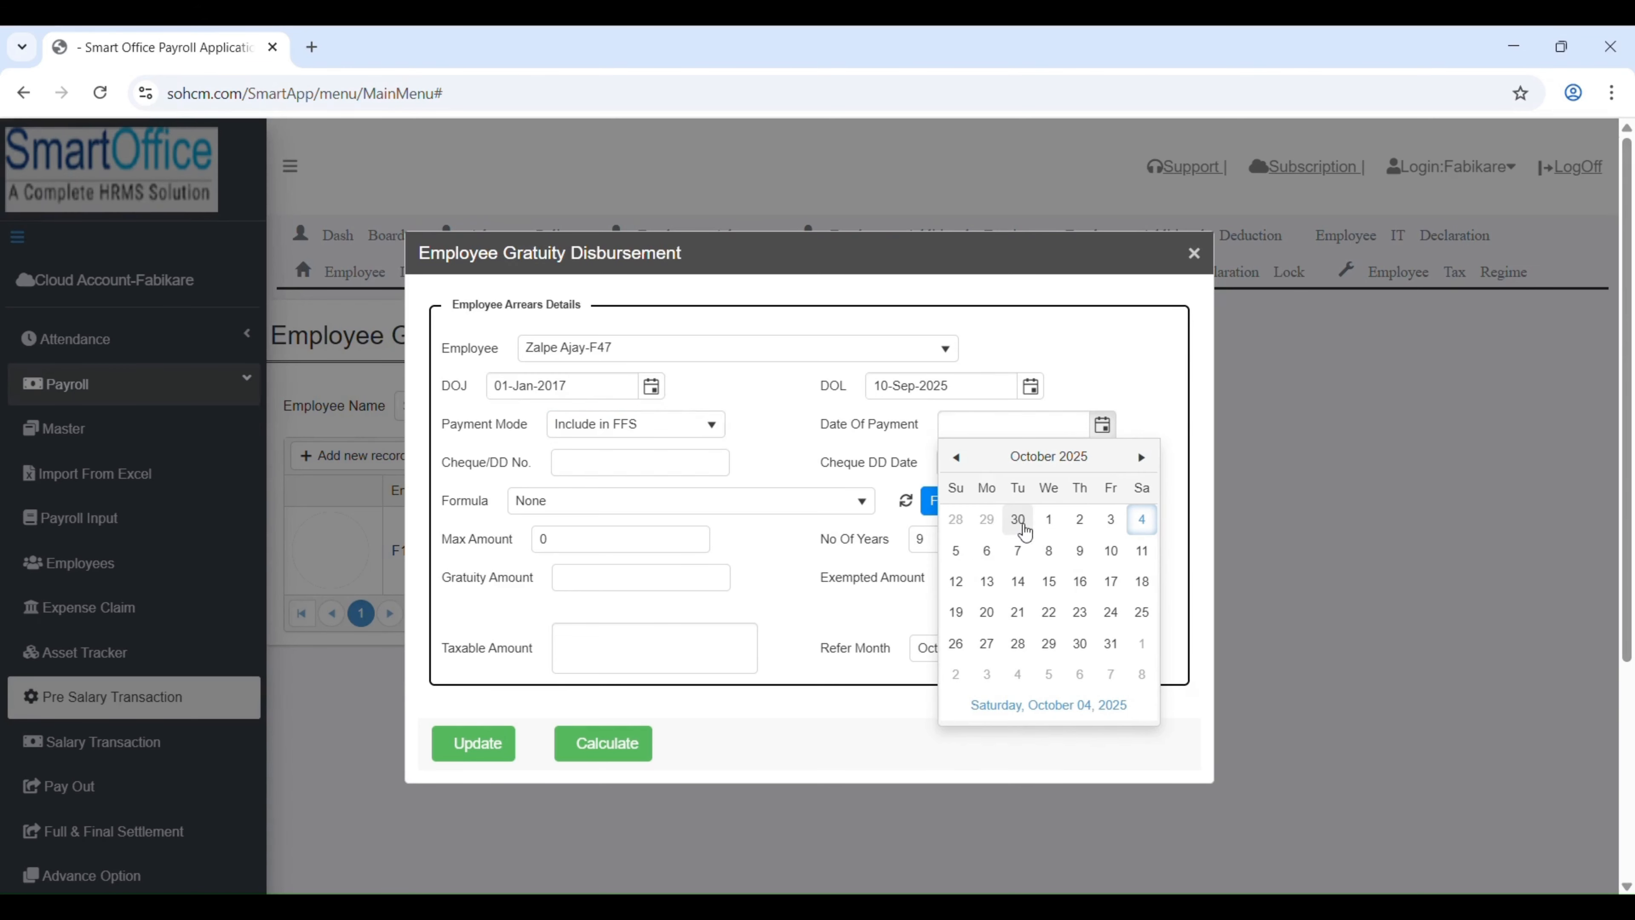
pyautogui.click(1018, 519)
# Choose Gratuity Formula as the formula and calculate the gratuity amounts.
pyautogui.scroll(-1, 725, 469)
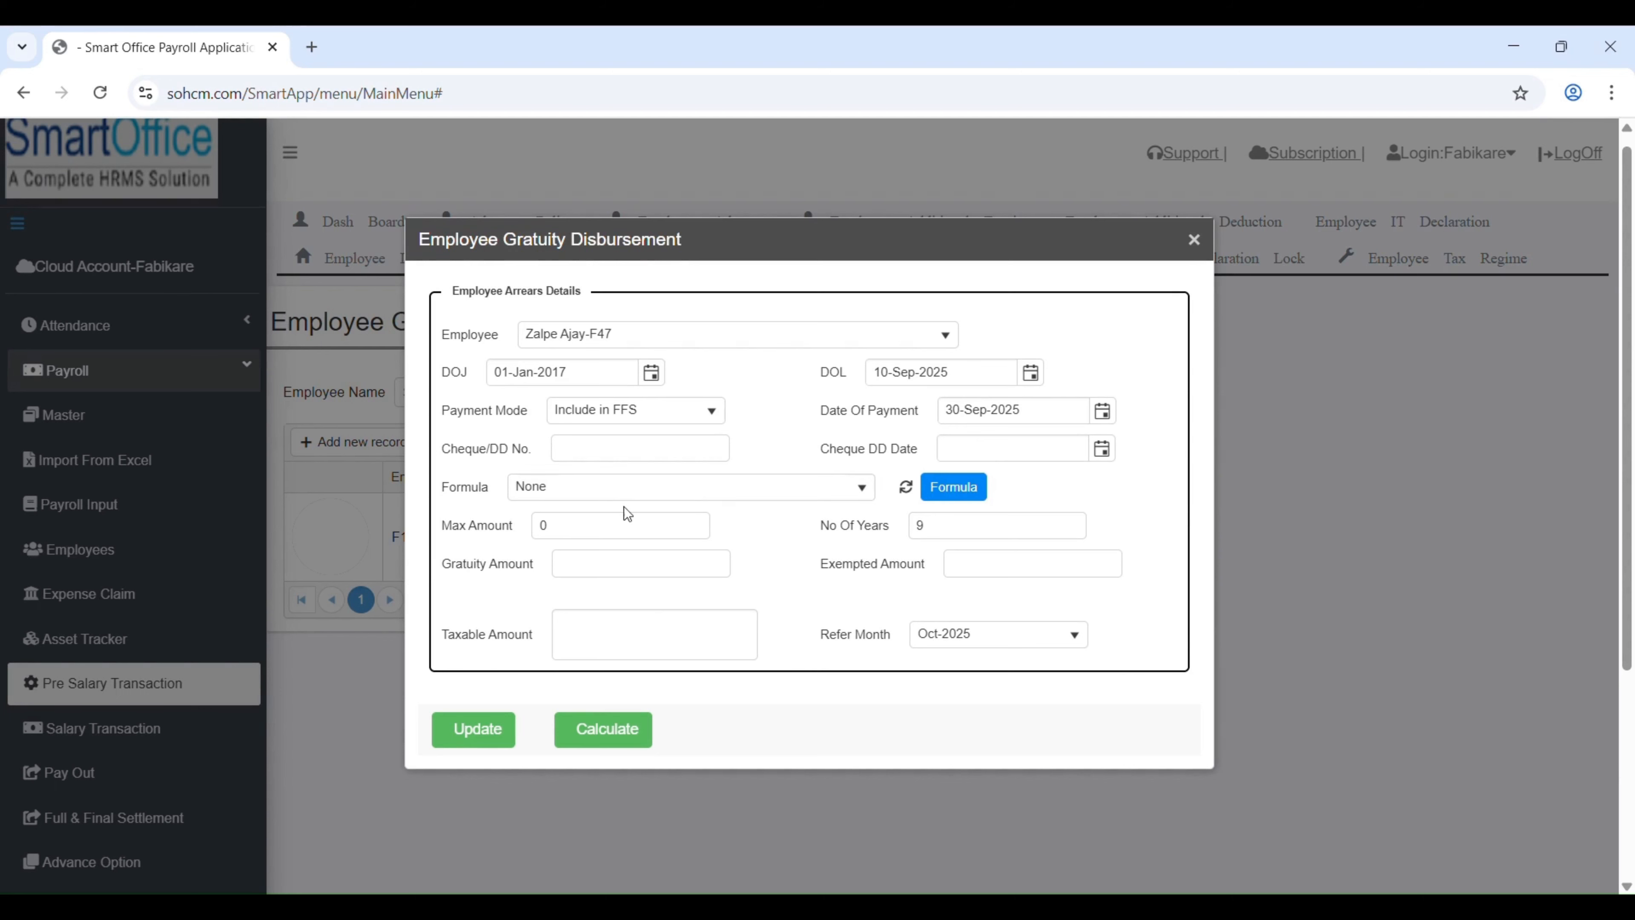
pyautogui.click(631, 495)
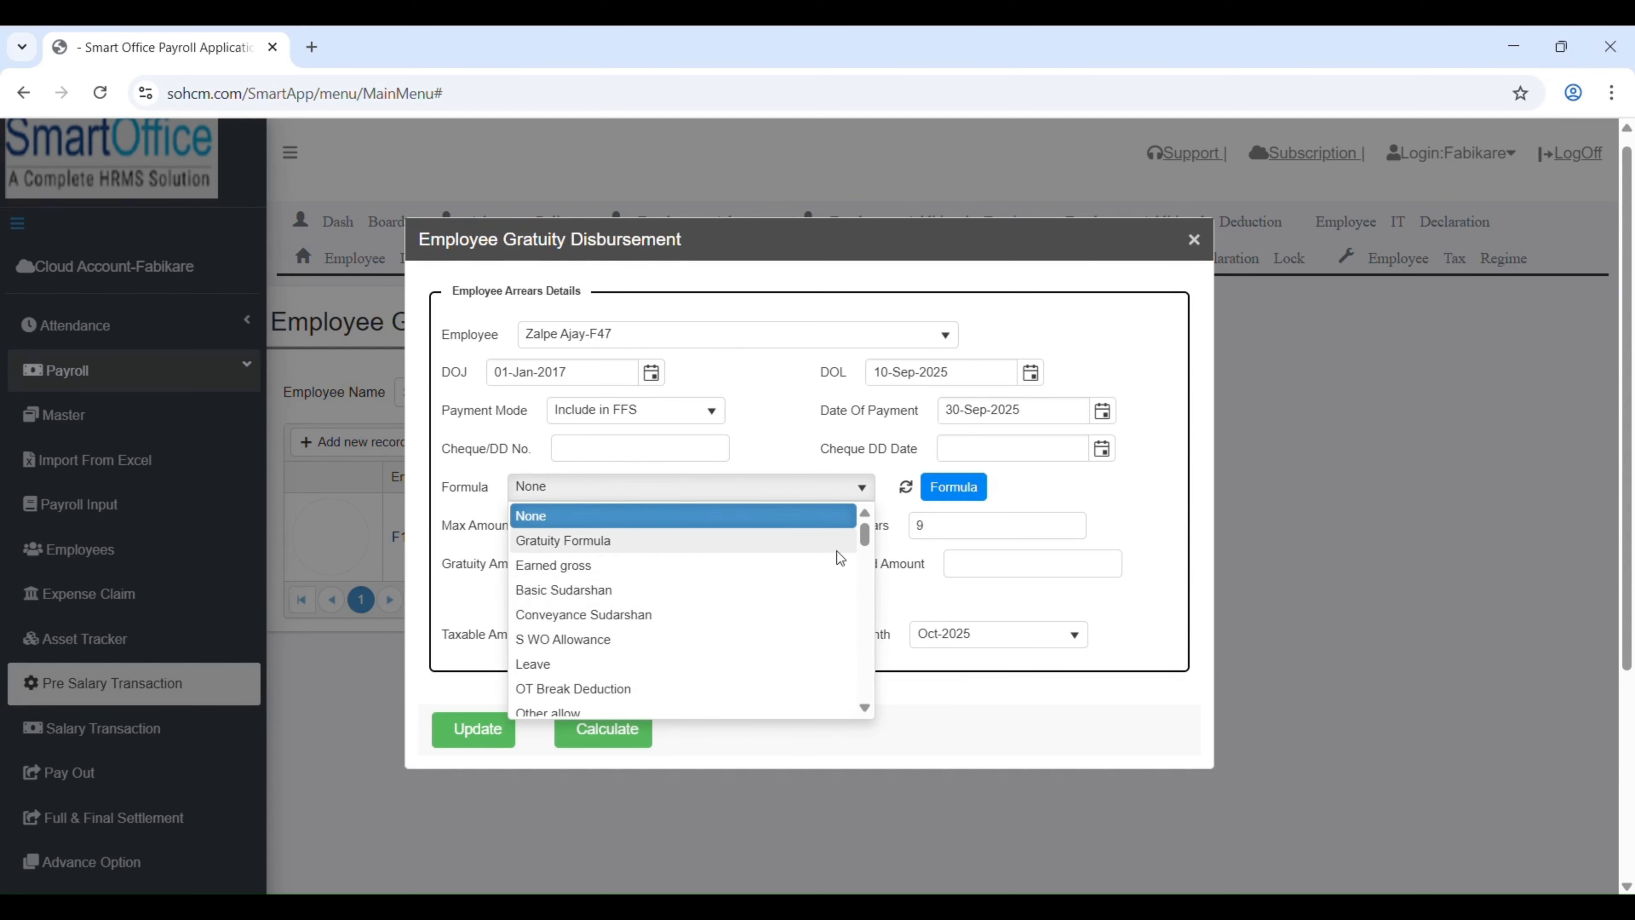
pyautogui.click(831, 536)
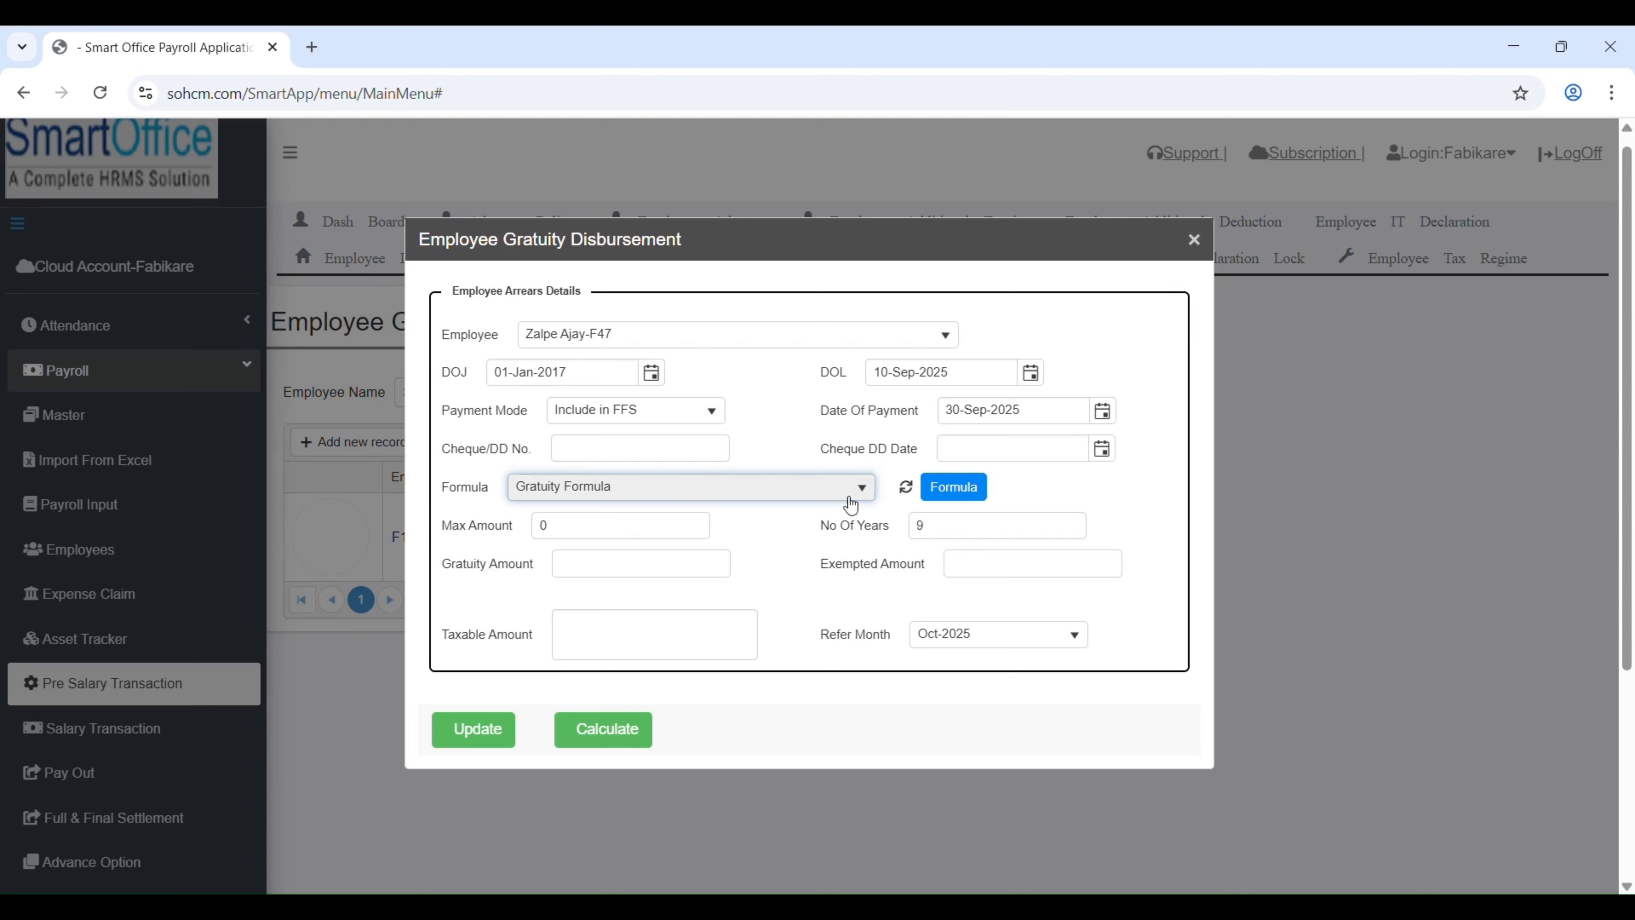
pyautogui.click(644, 729)
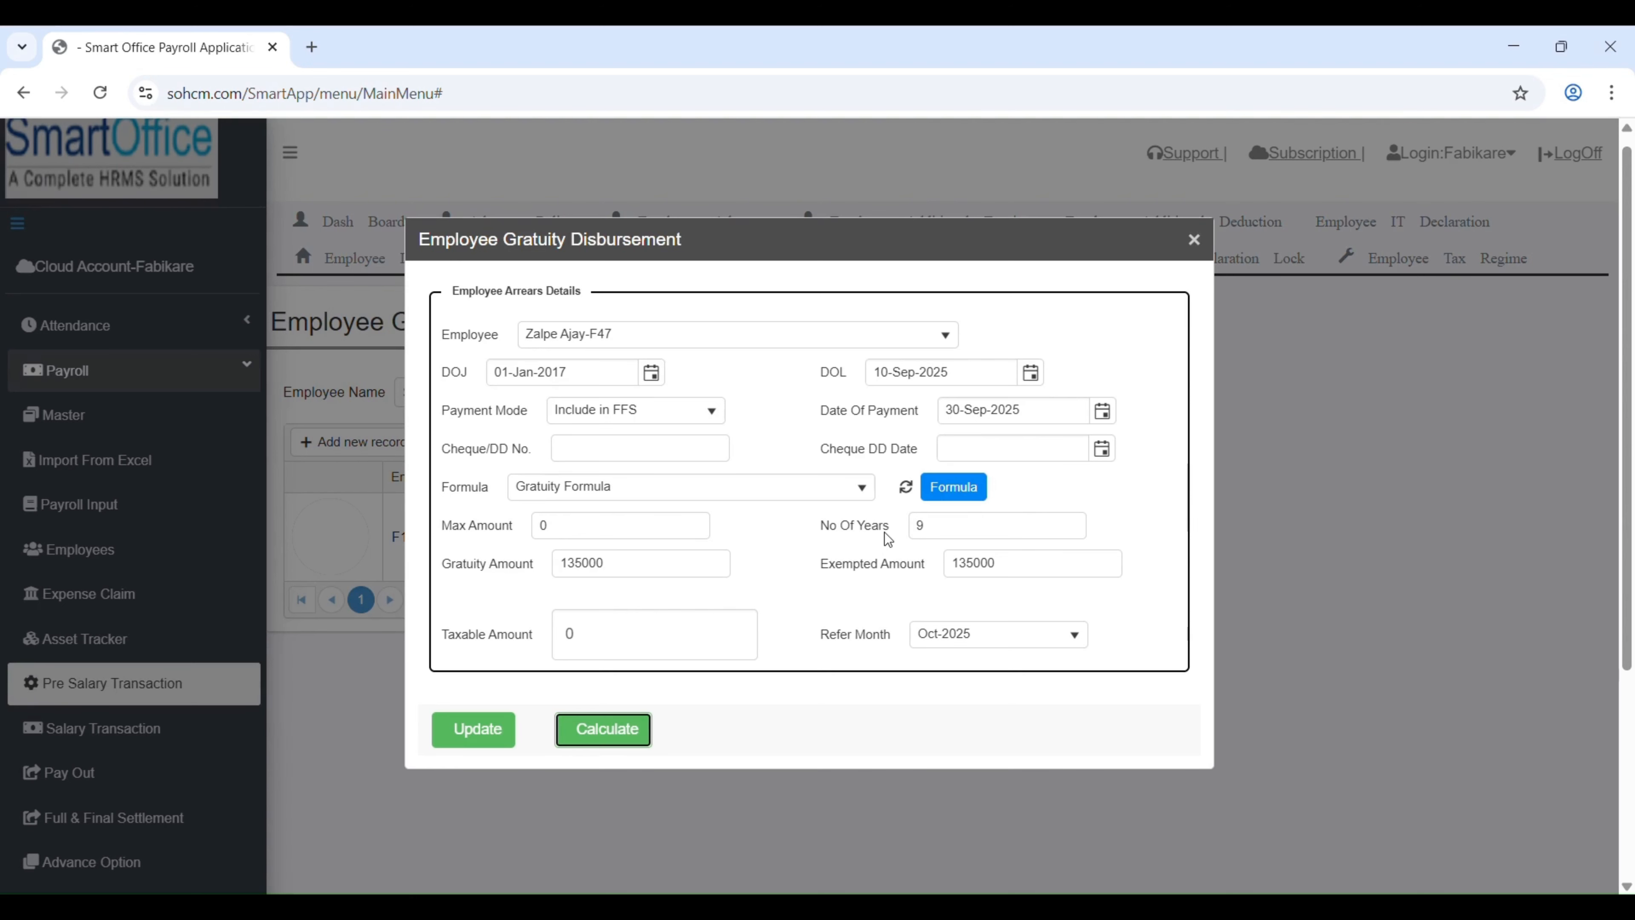
# Save the gratuity record, and add a new leave encashment record for the same resigned employee.
pyautogui.click(474, 728)
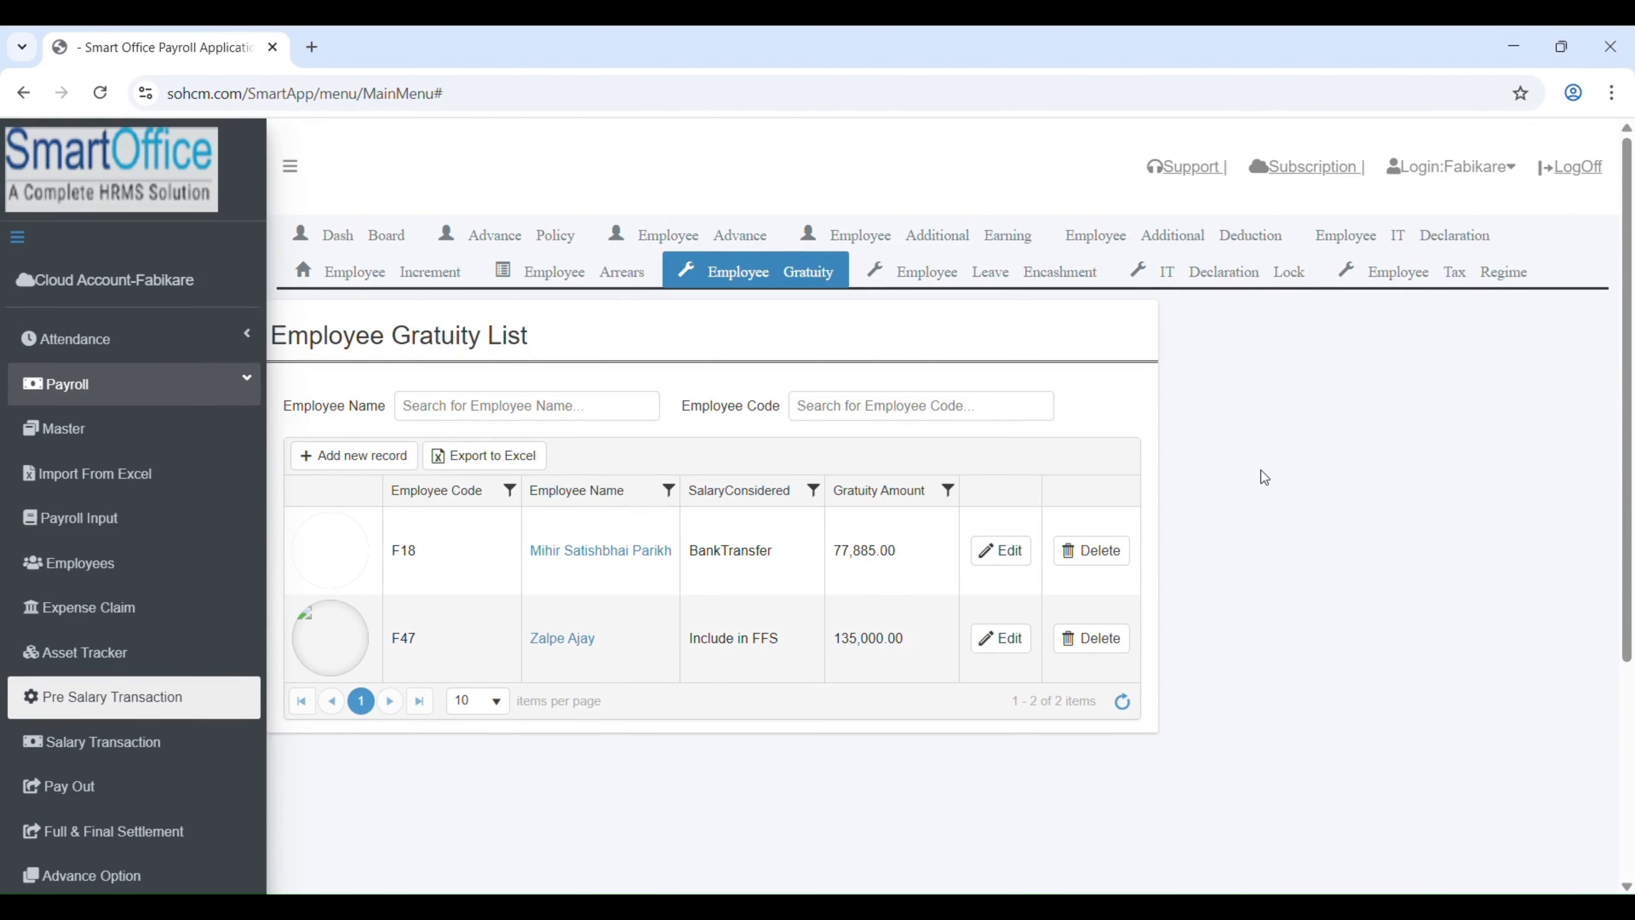
pyautogui.click(985, 271)
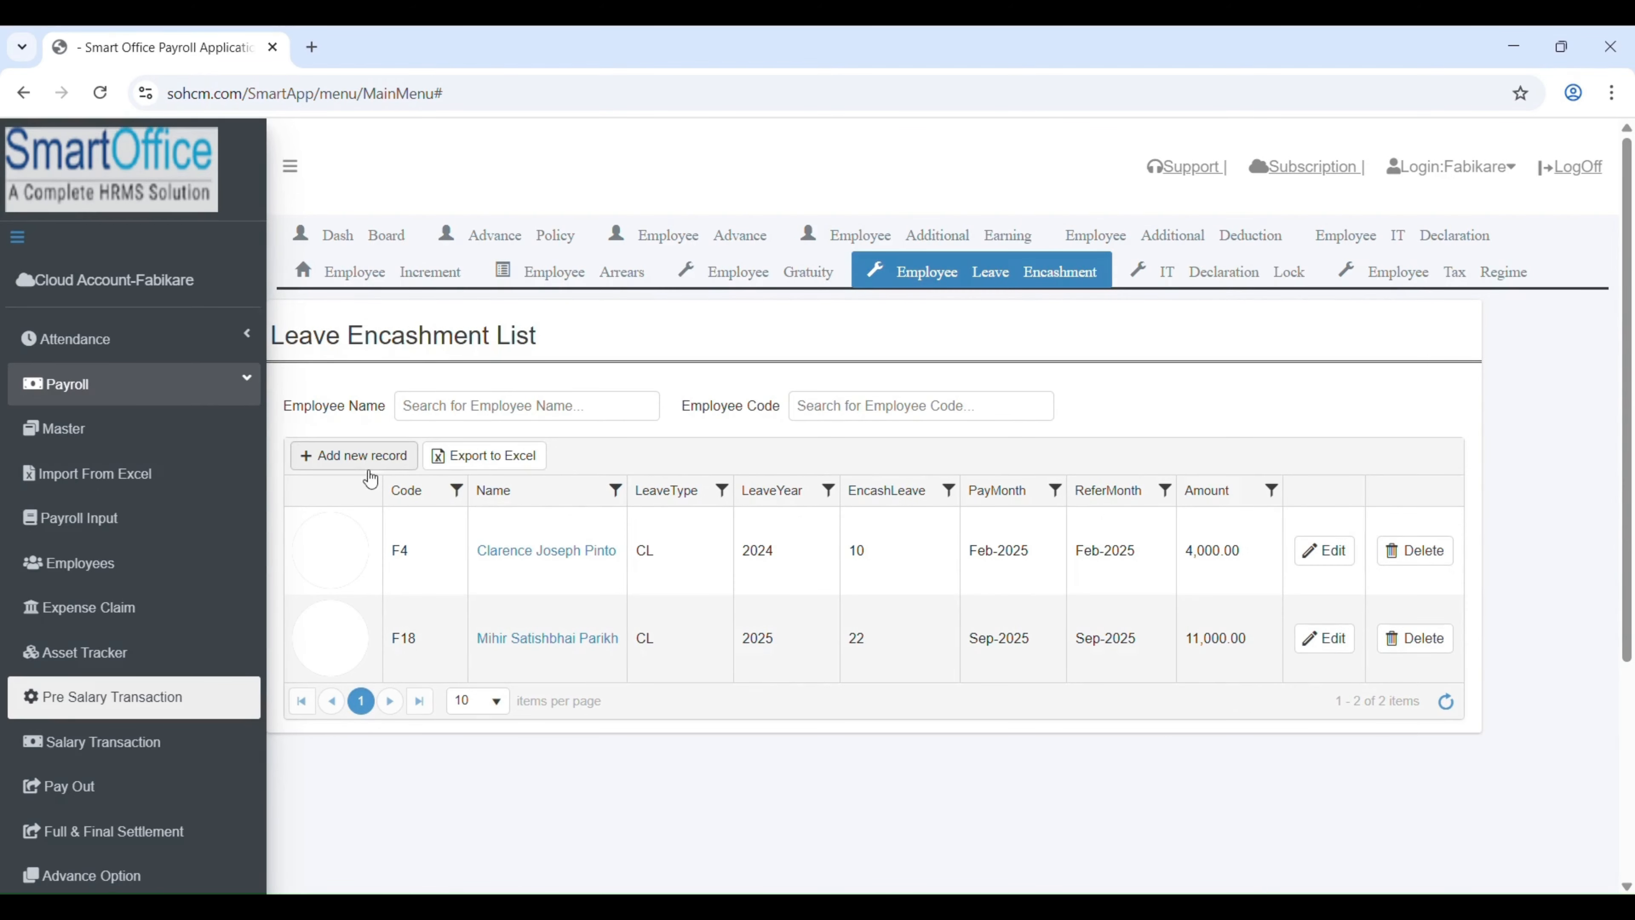
pyautogui.click(386, 454)
pyautogui.click(538, 341)
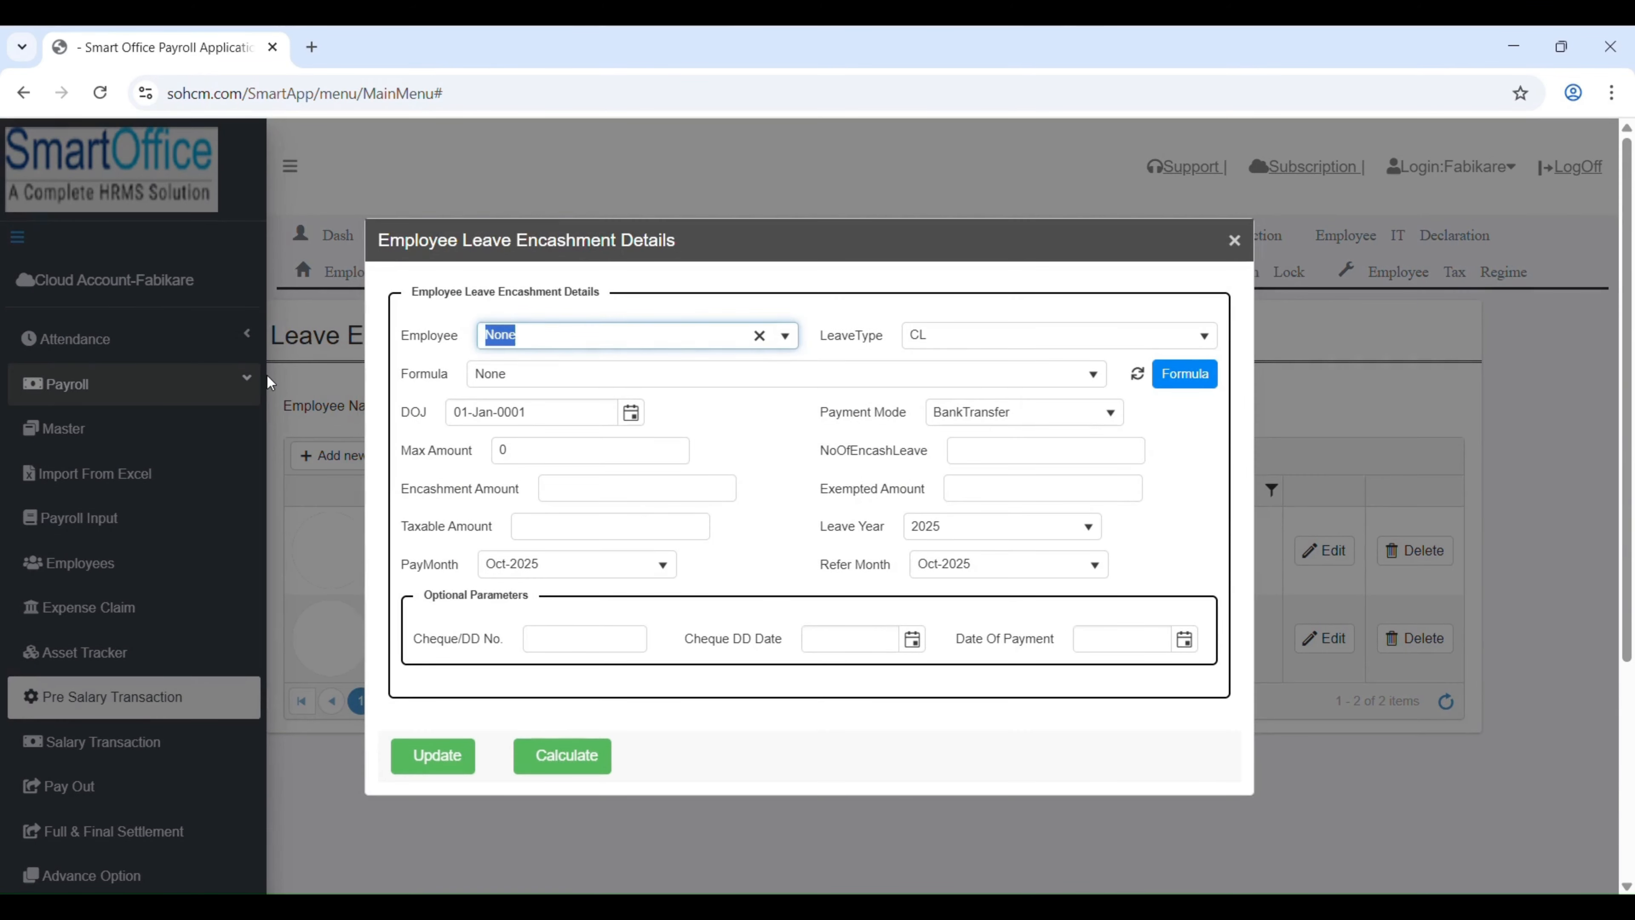
pyautogui.write('zalp')
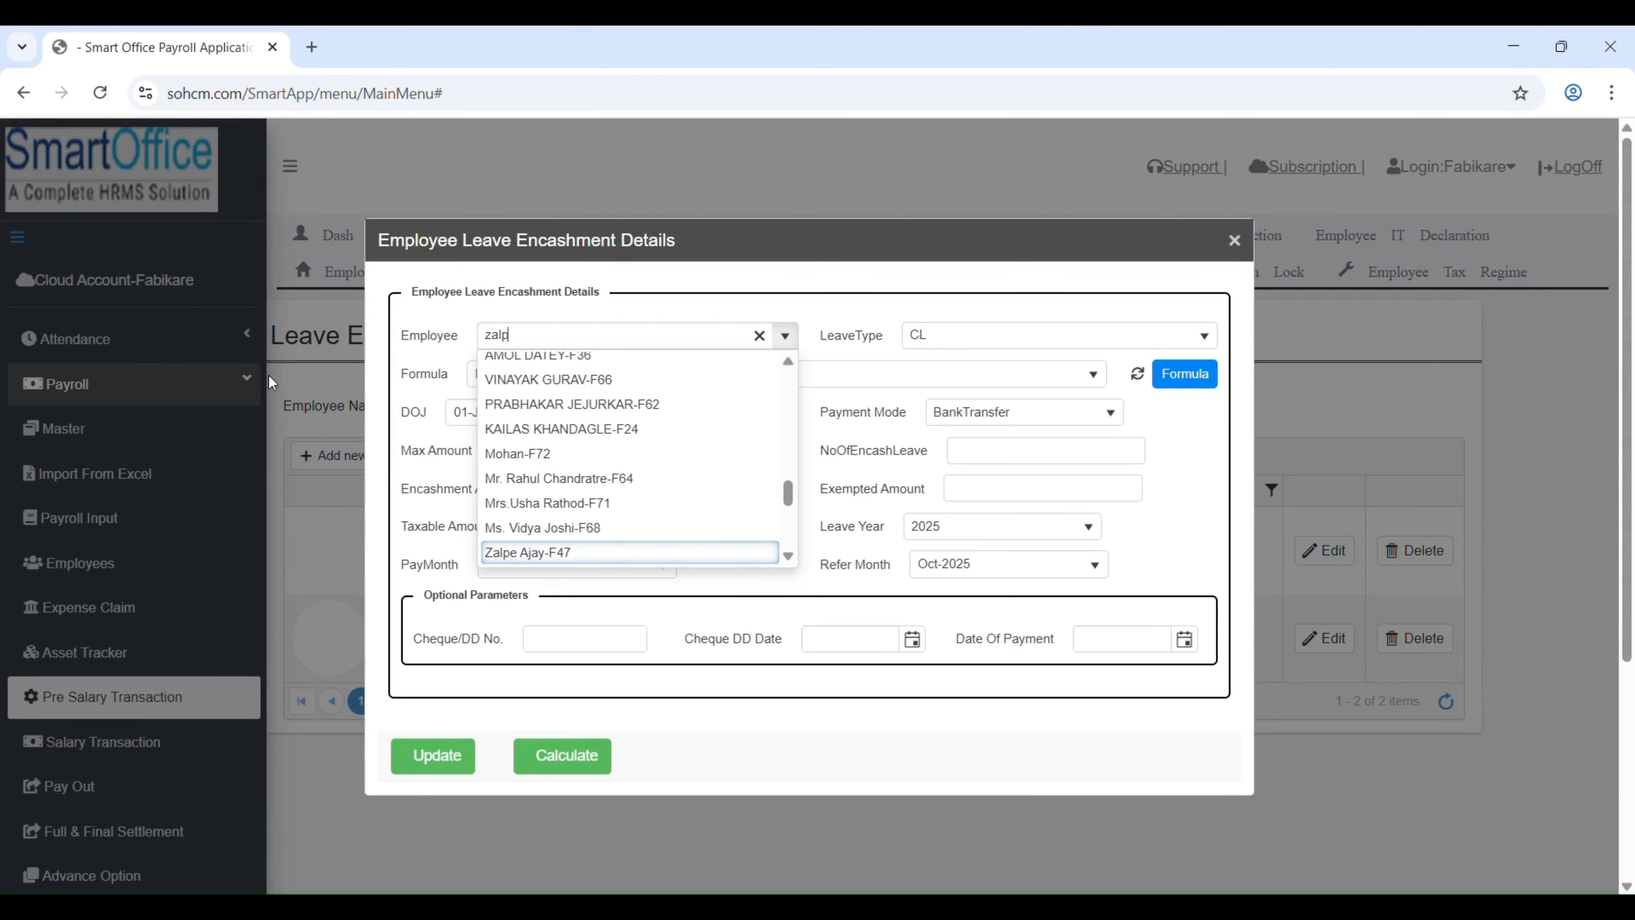
pyautogui.click(613, 554)
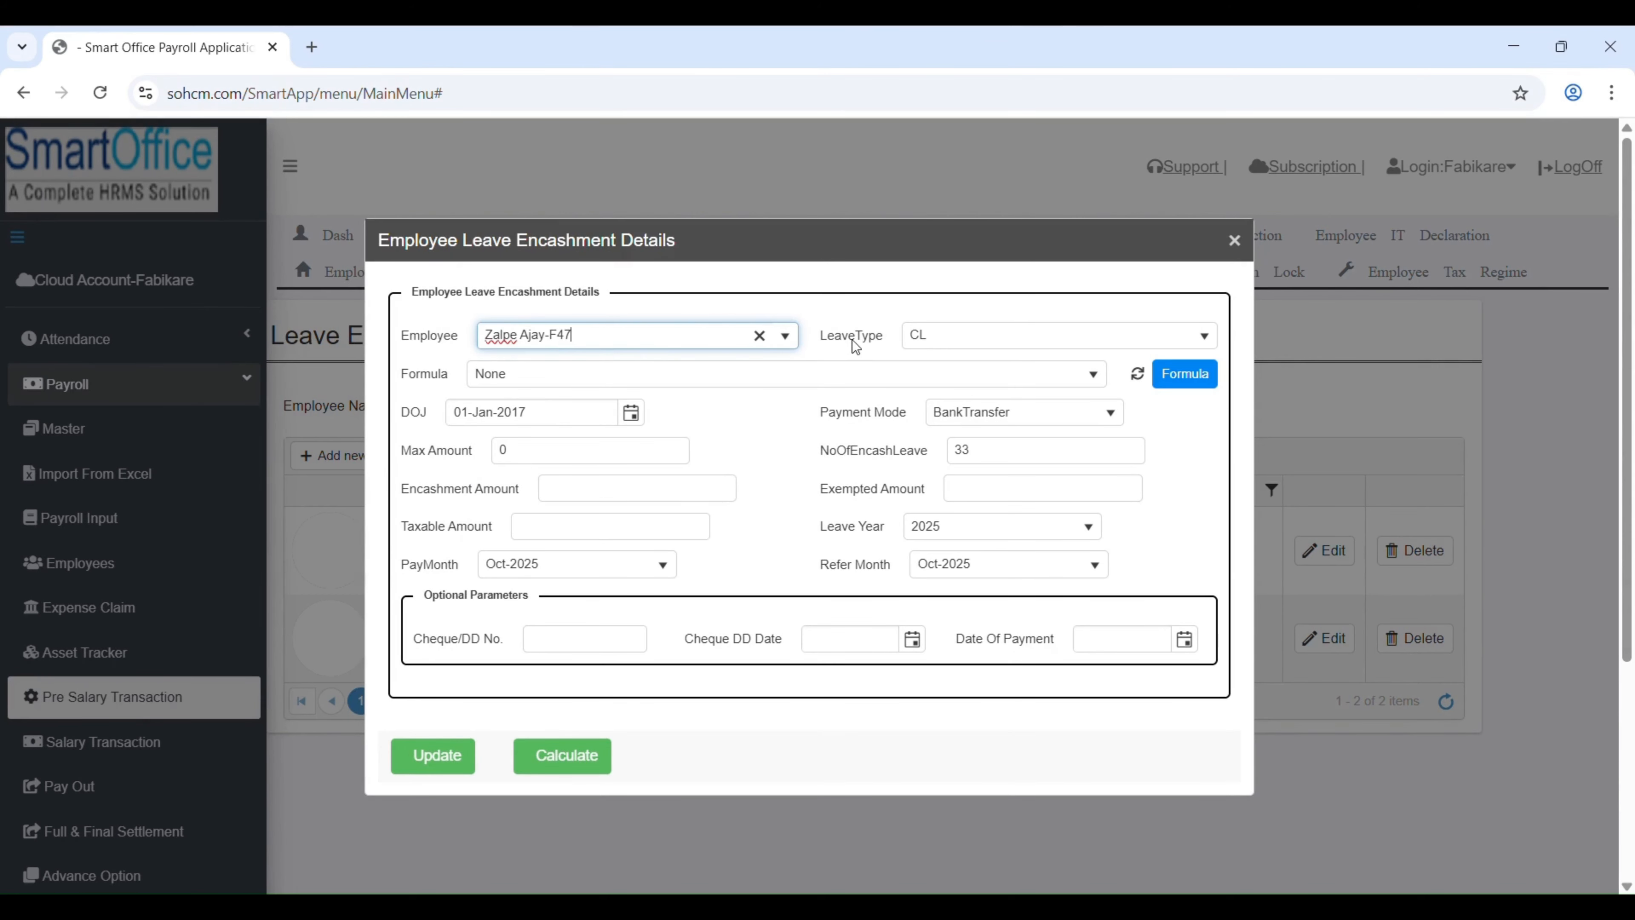
# Choose Leave Encashment as the encashment formula and set the payment mode to Include in FFS.
pyautogui.click(1024, 453)
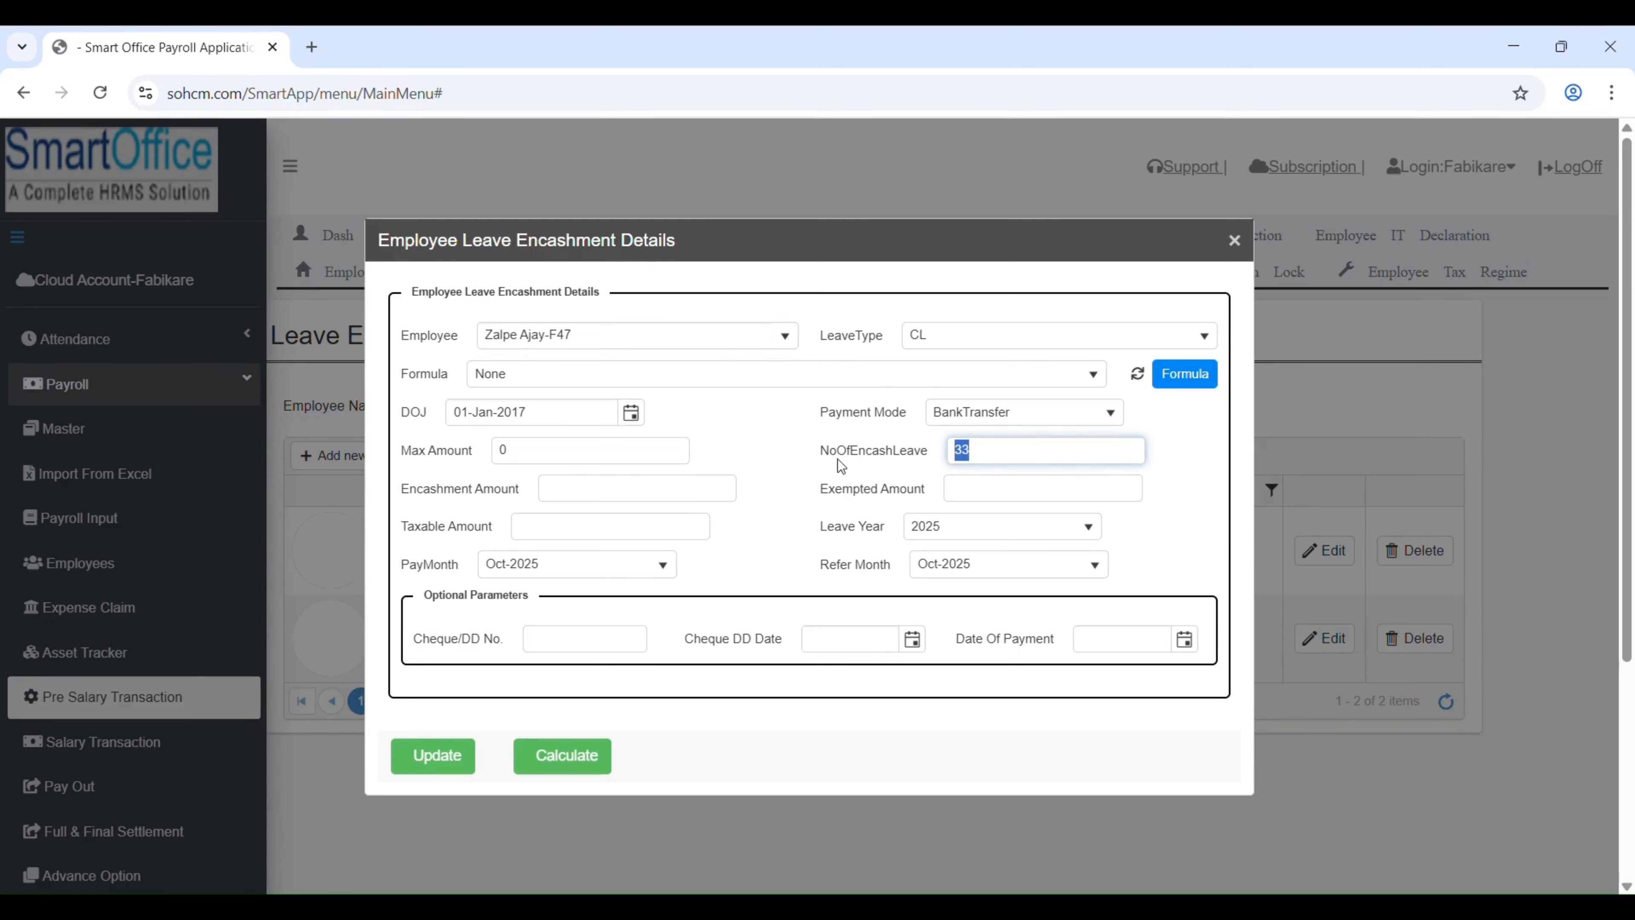
pyautogui.click(667, 373)
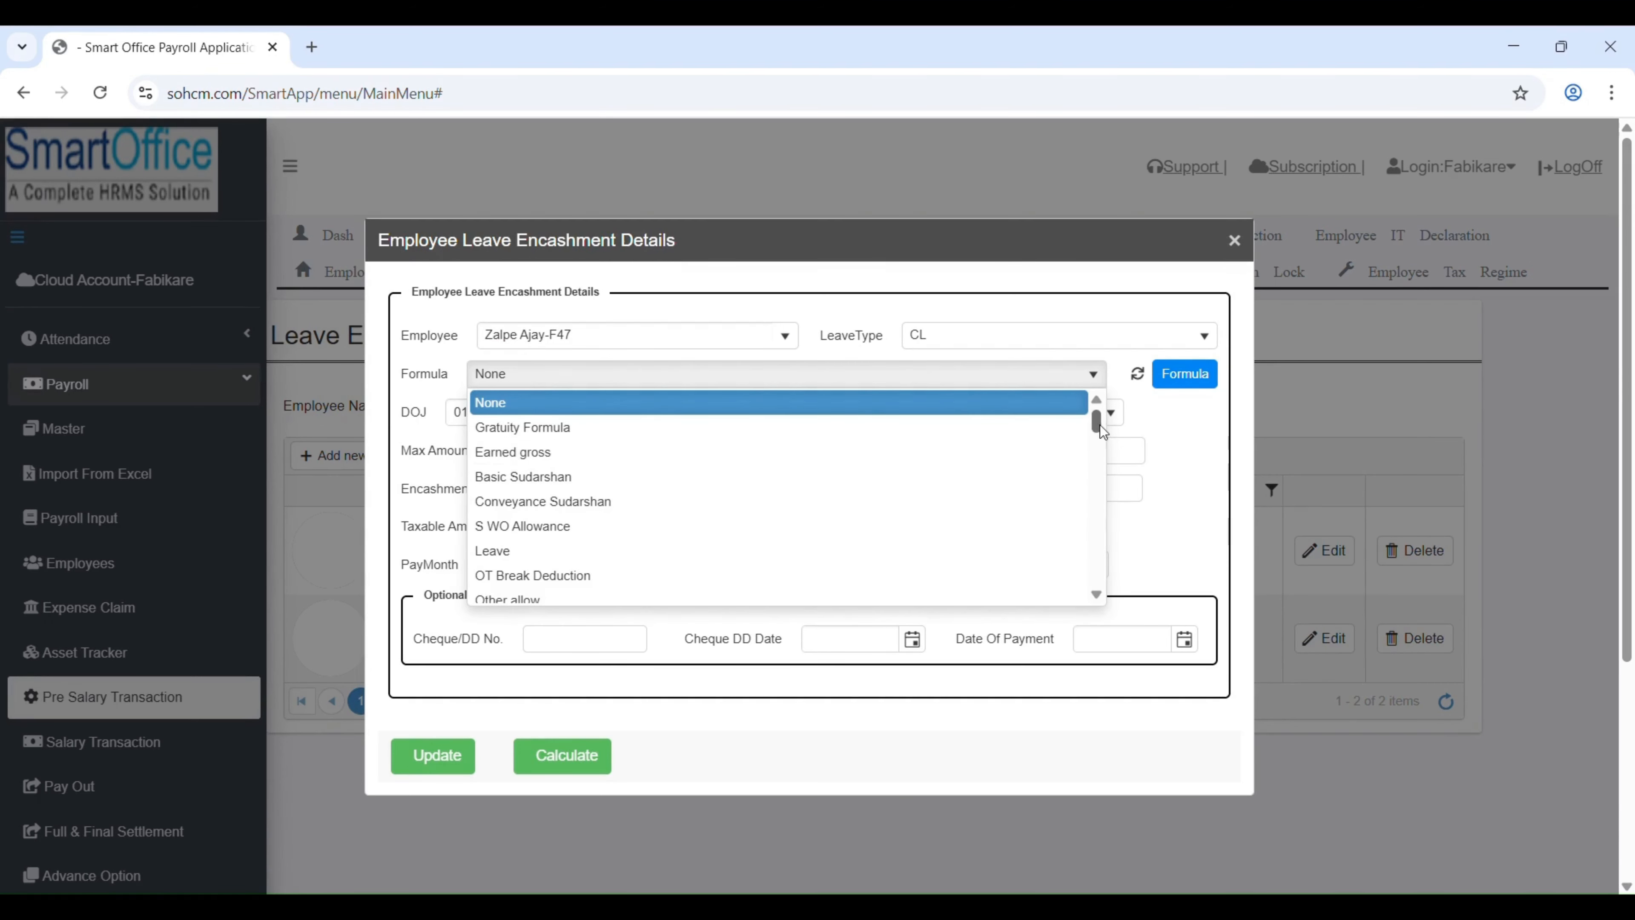
pyautogui.scroll(-10, 1088, 588)
pyautogui.click(785, 594)
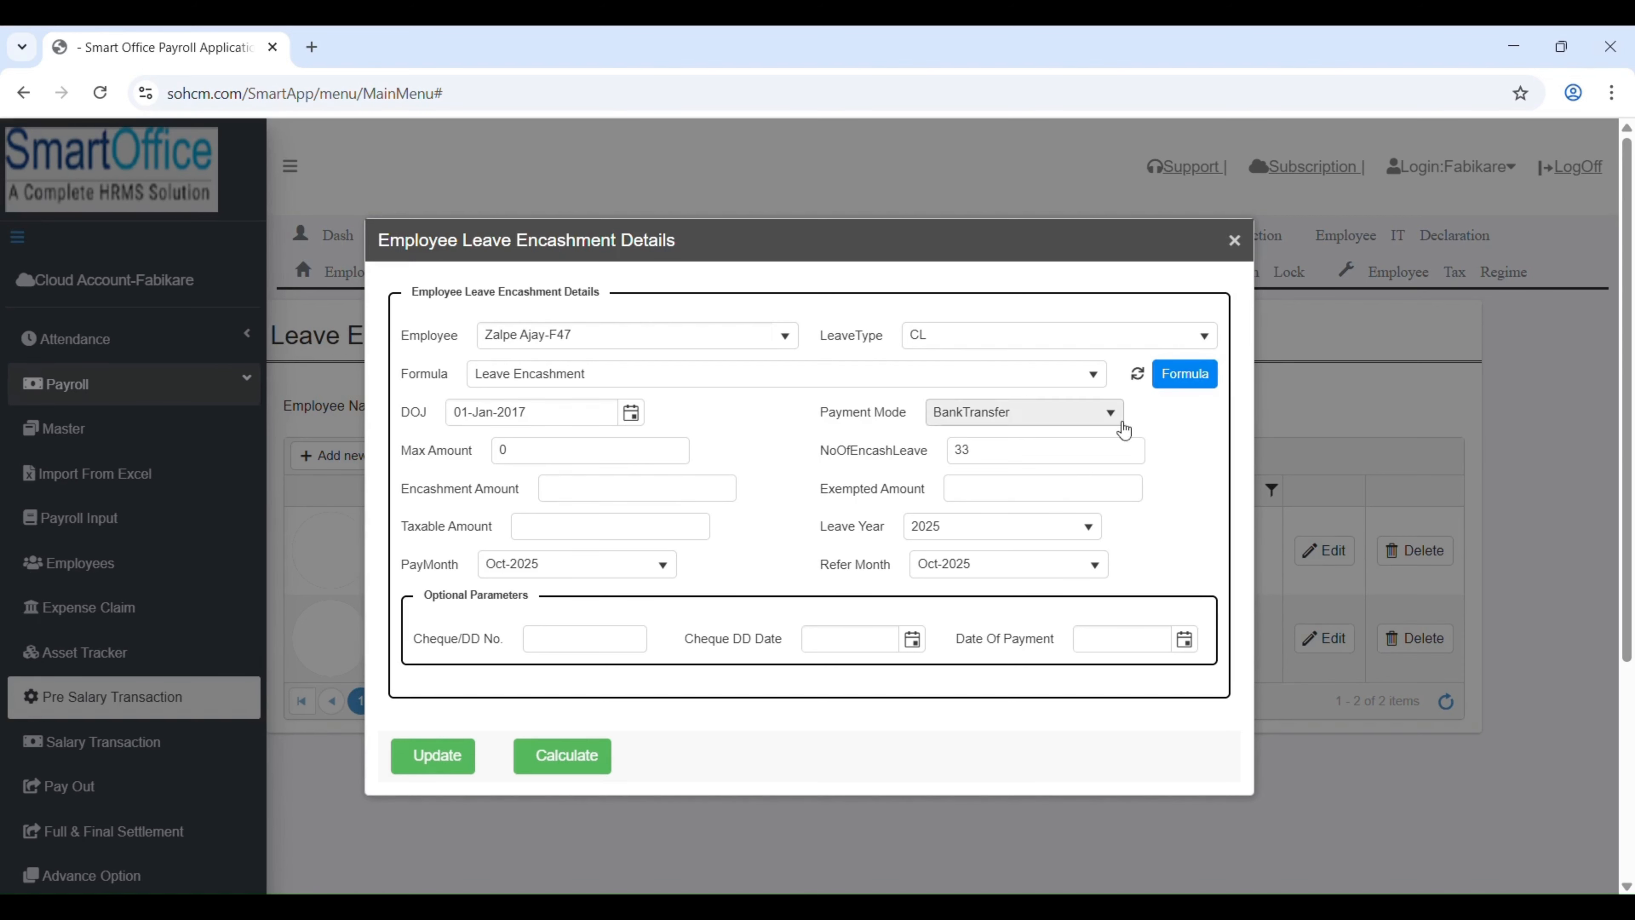
pyautogui.click(1008, 415)
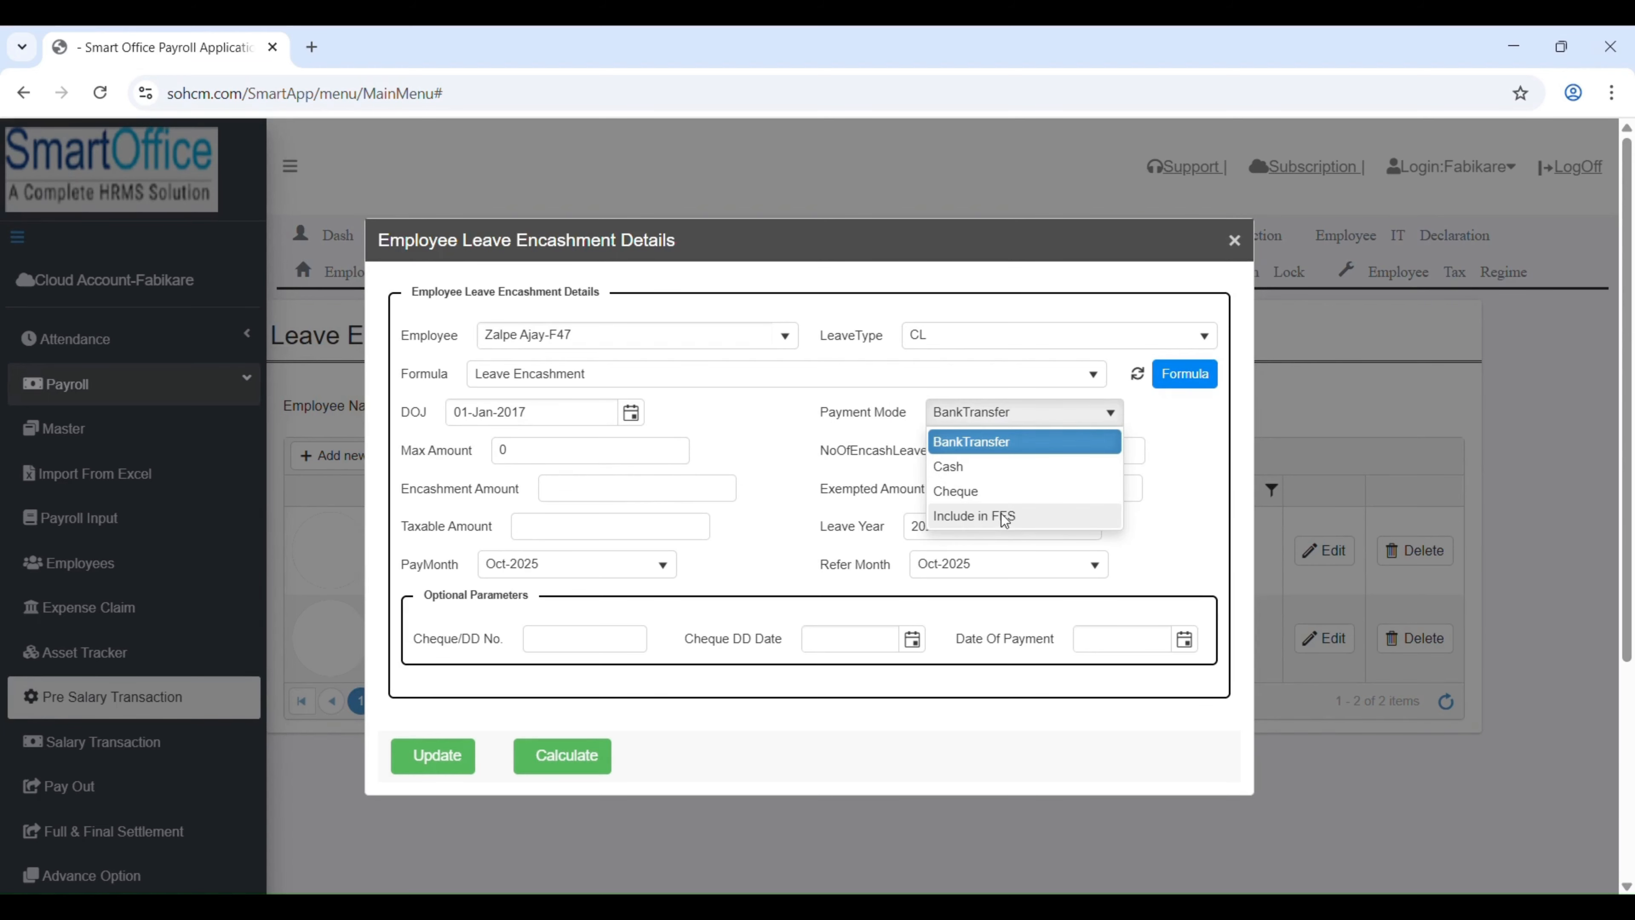
pyautogui.click(1007, 519)
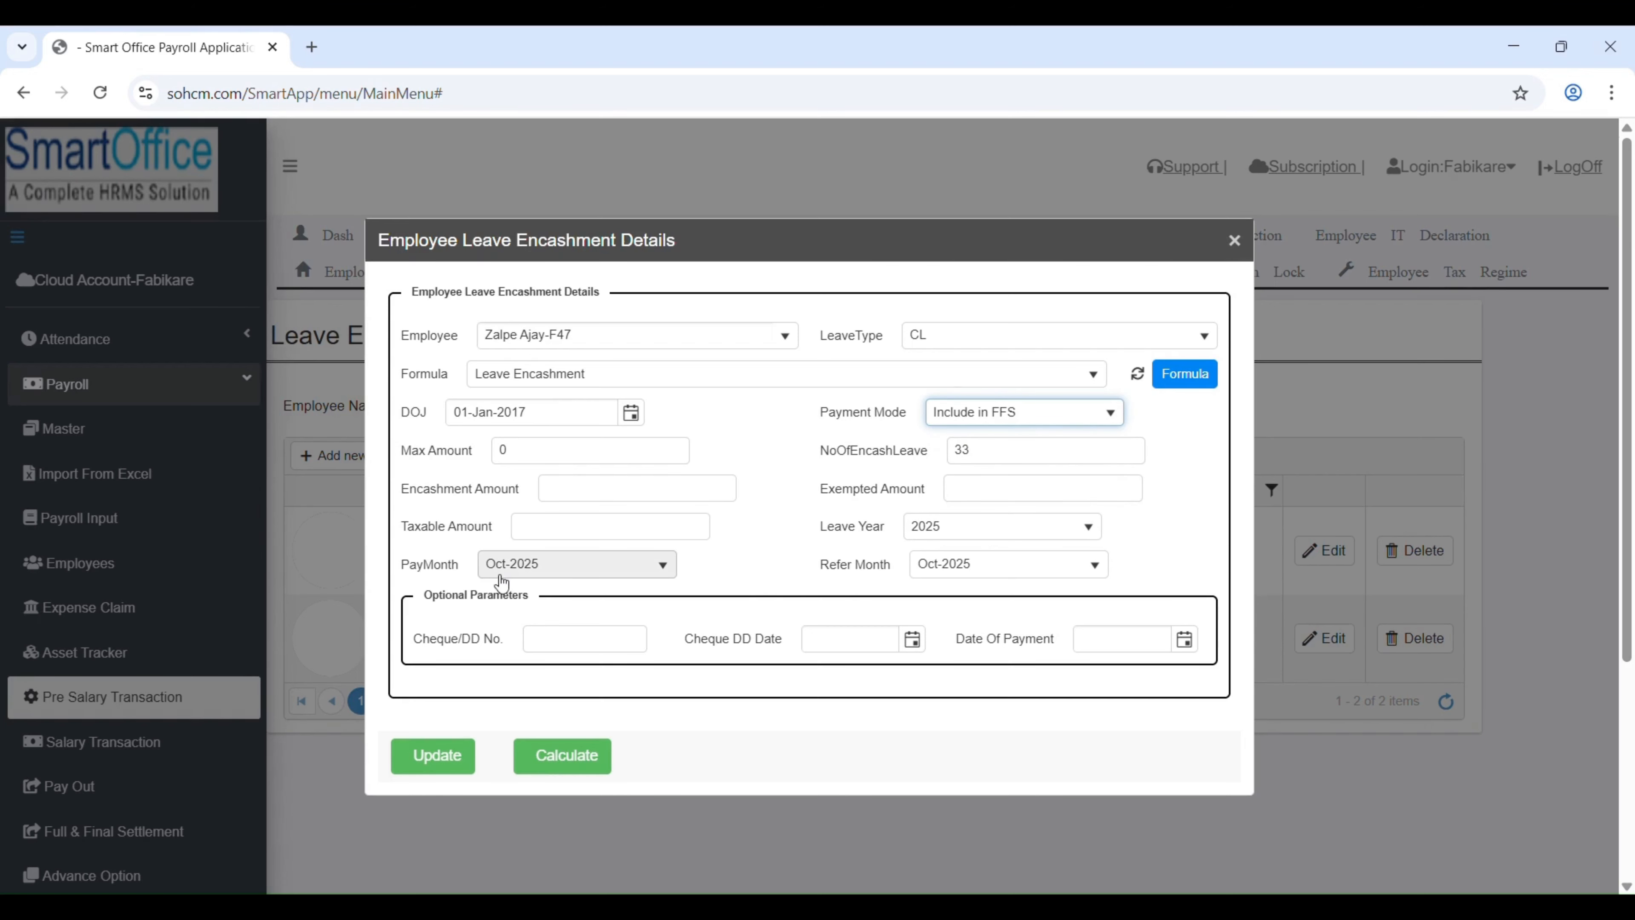
# Set both the pay month and the refer month of the leave encashment to Sep-2025.
pyautogui.click(511, 565)
pyautogui.click(534, 612)
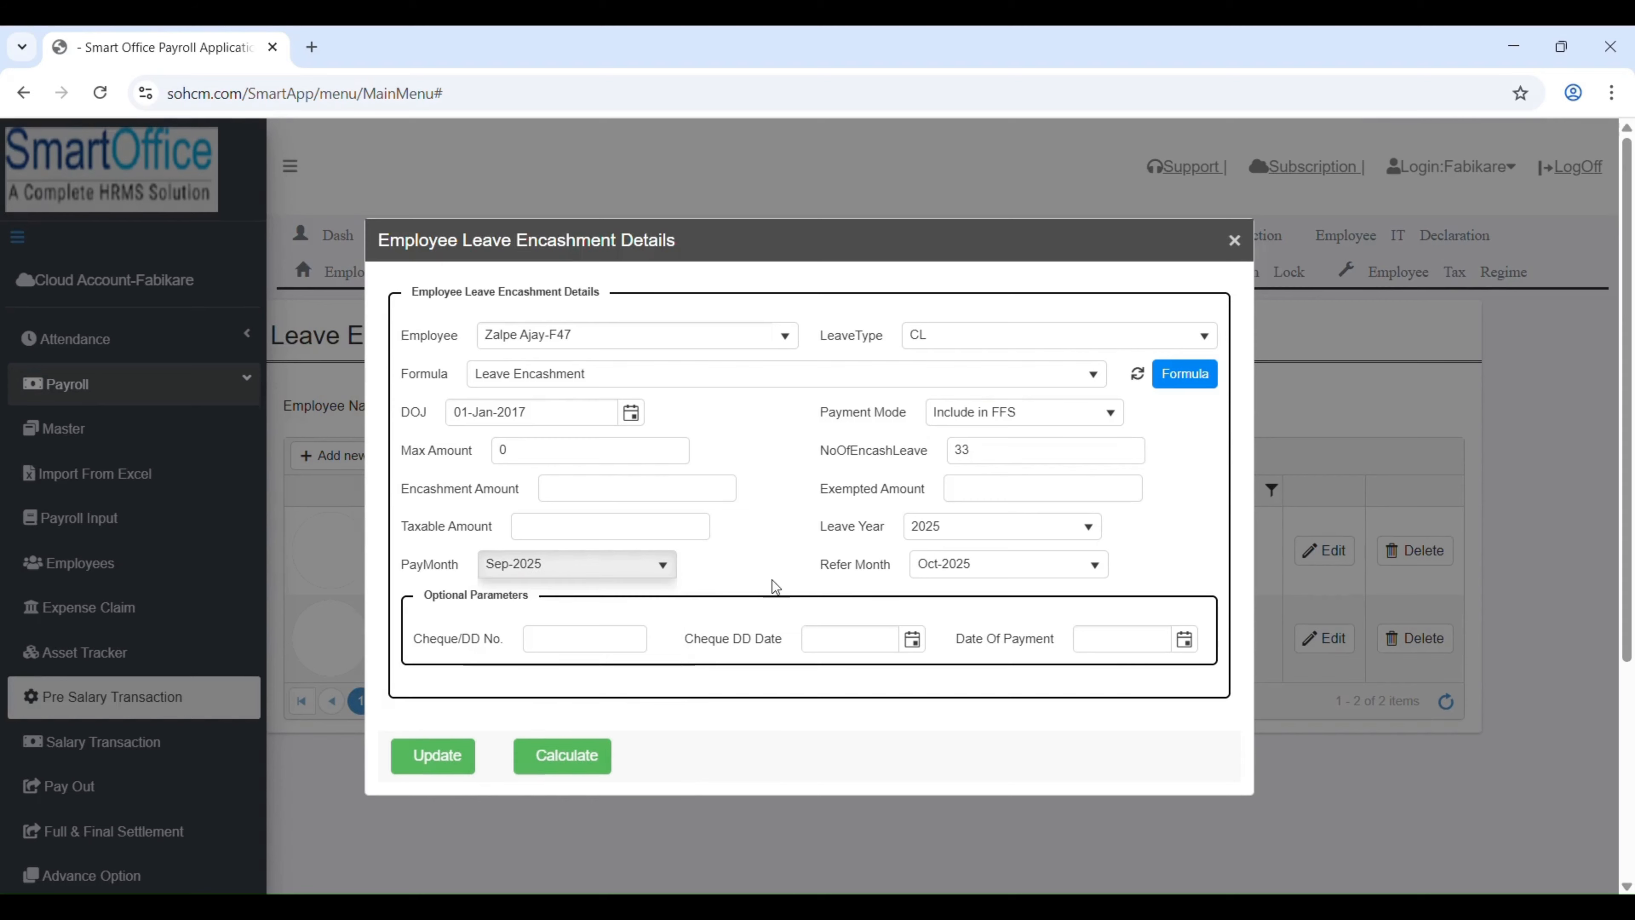
pyautogui.click(1015, 567)
pyautogui.click(956, 613)
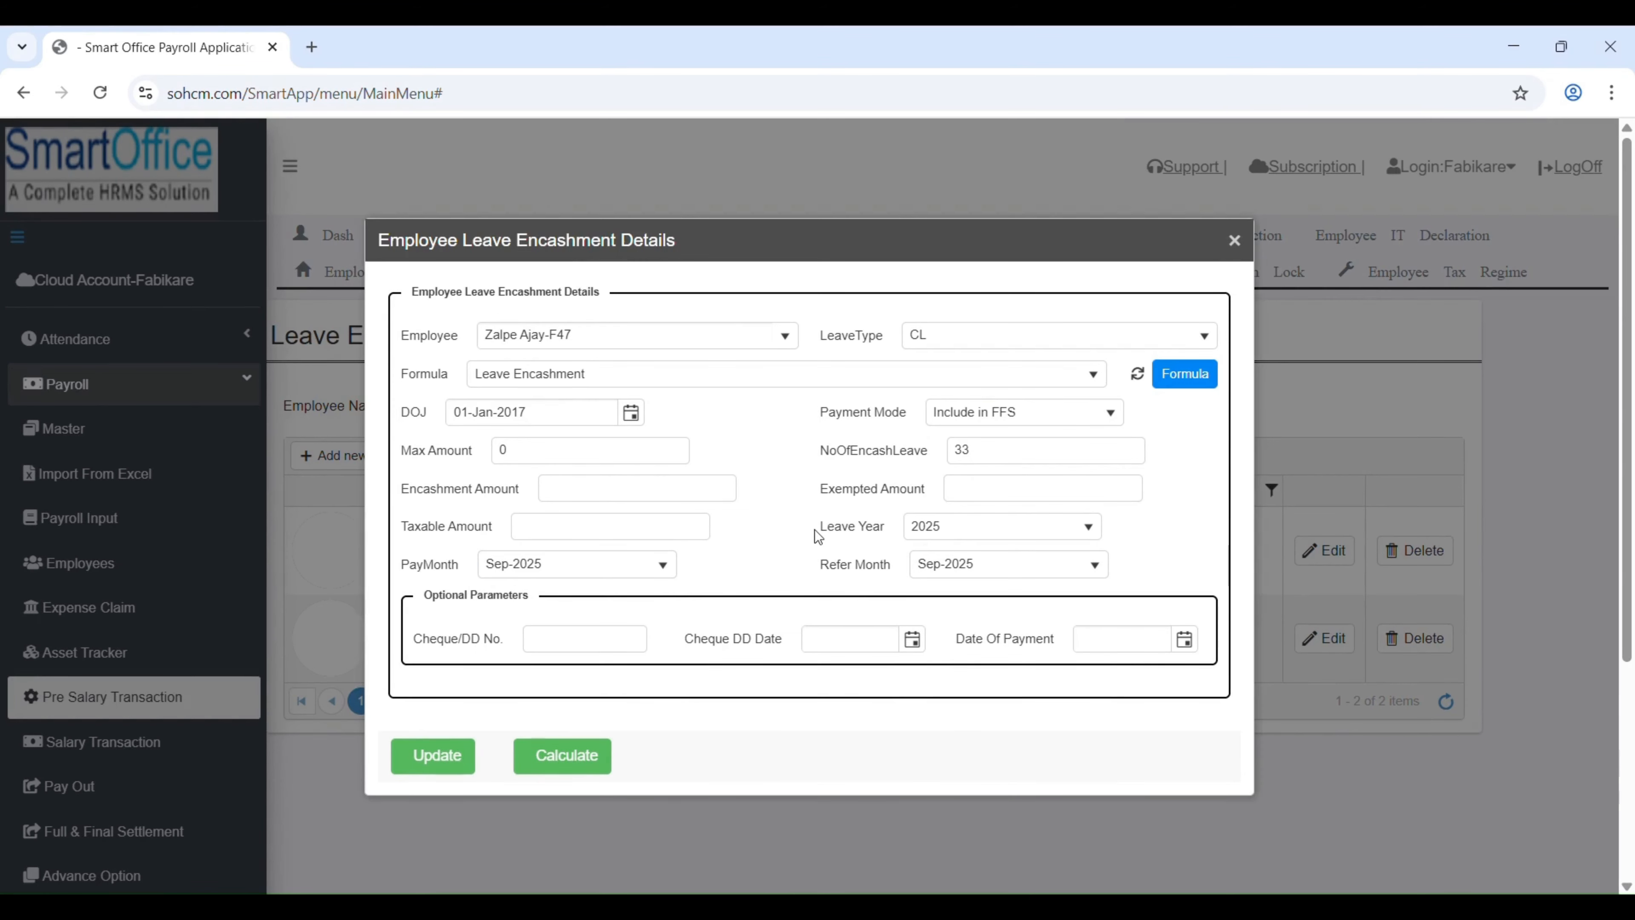
# Calculate the leave encashment amounts and save the record.
pyautogui.click(580, 762)
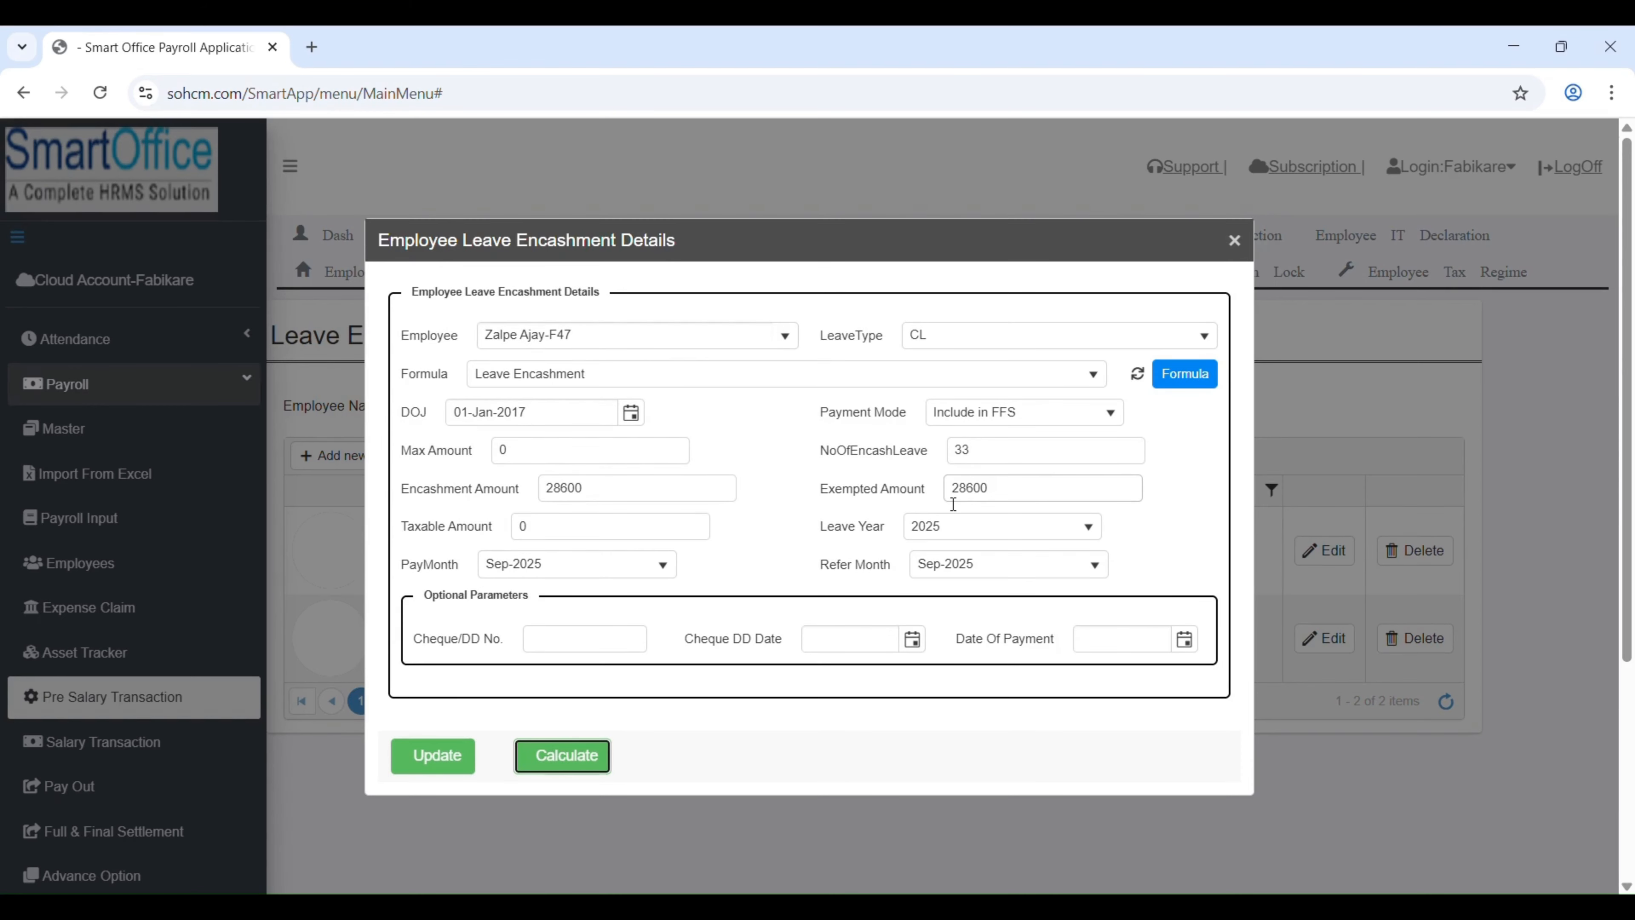
pyautogui.moveTo(445, 489); pyautogui.dragTo(520, 489)
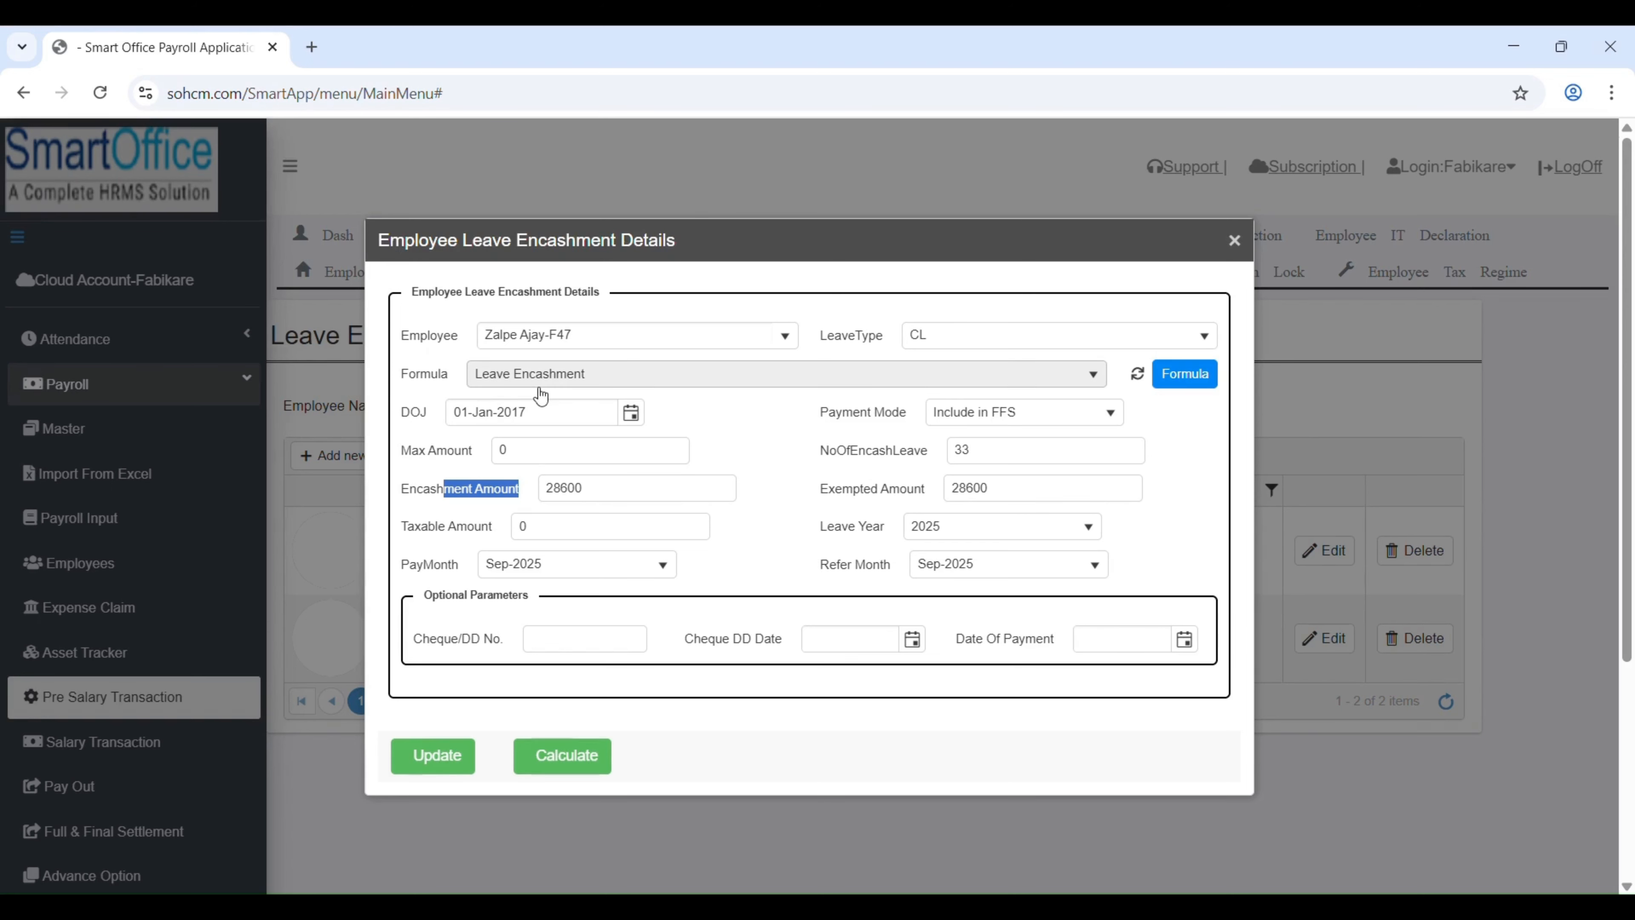
pyautogui.click(432, 389)
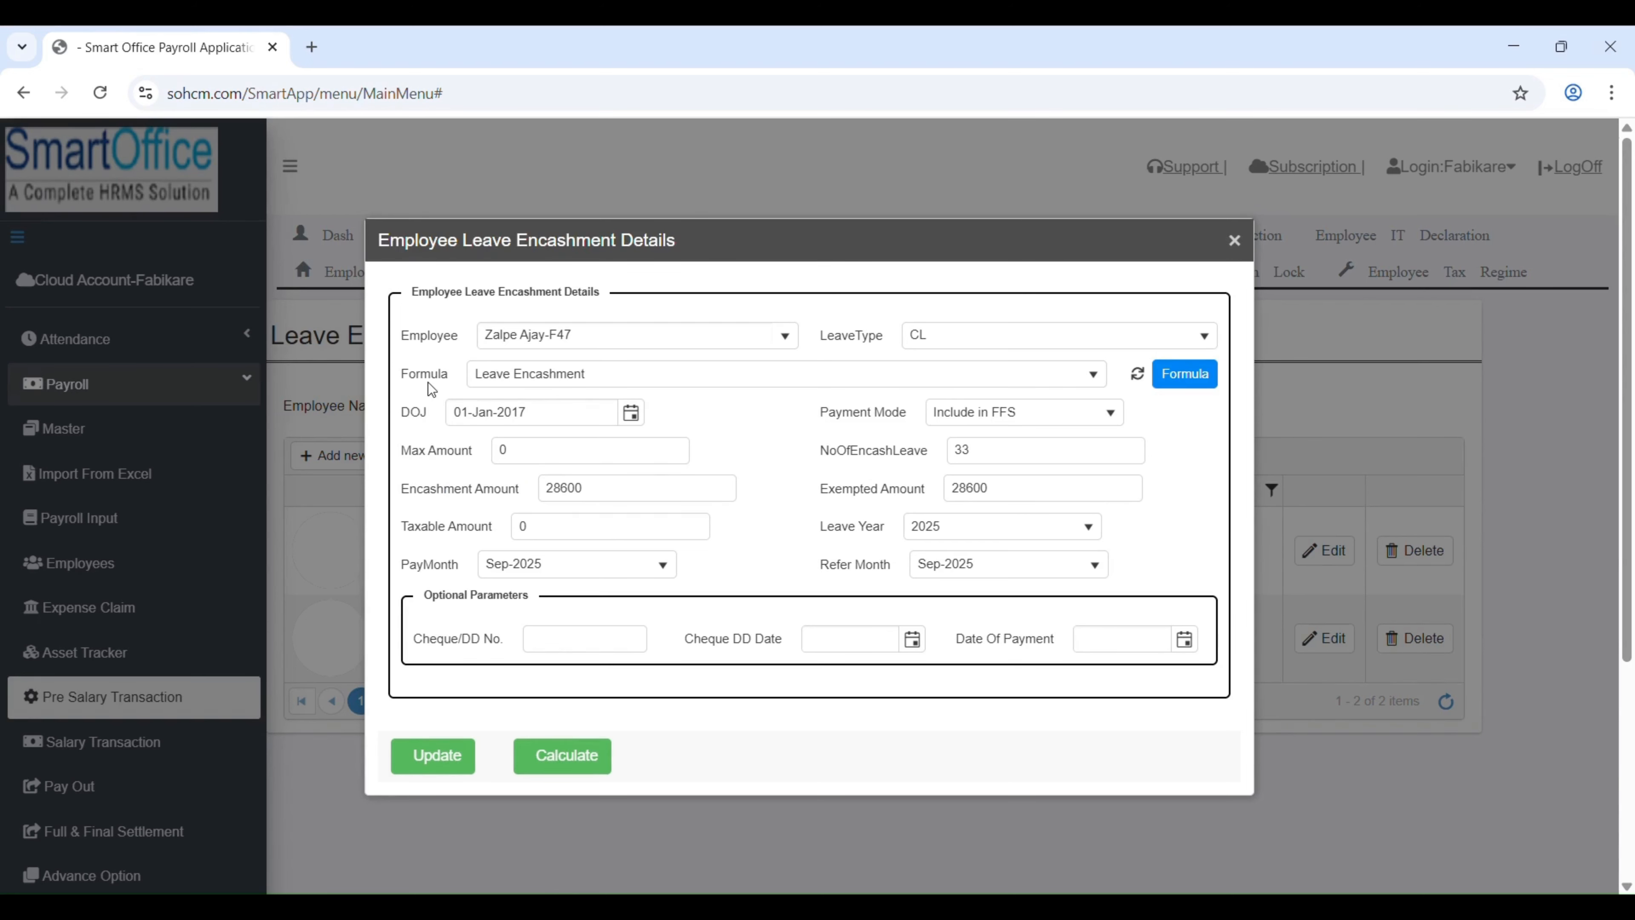
pyautogui.click(433, 755)
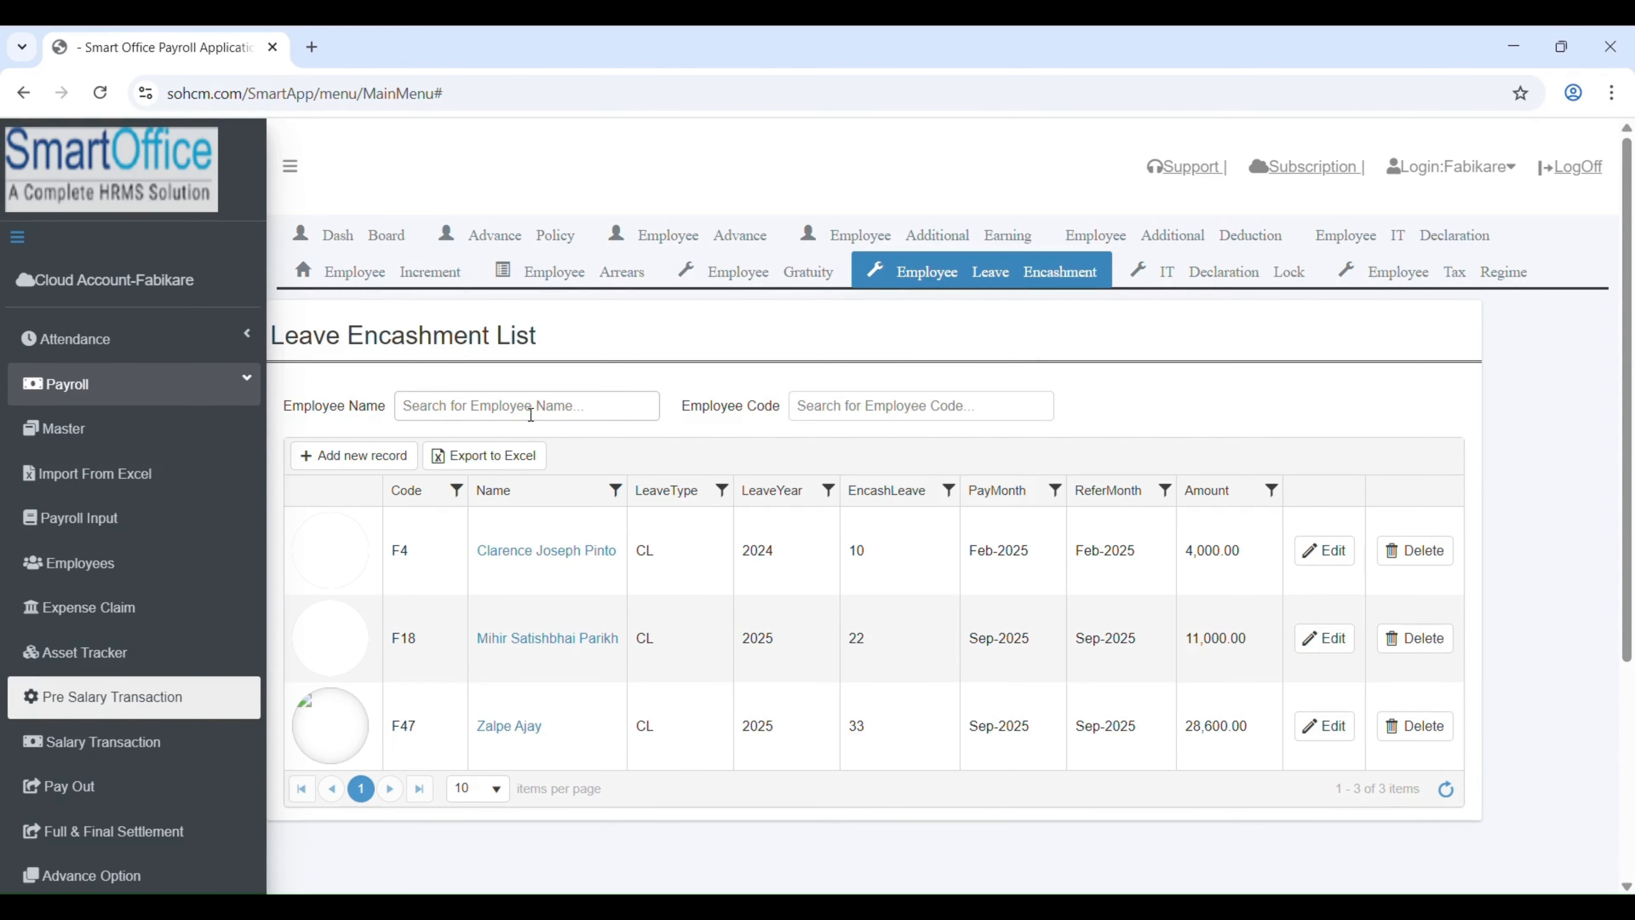
# Start a stop employee salary entry under Full & Final Settlement and set the salary month to Aug-2025.
pyautogui.click(138, 827)
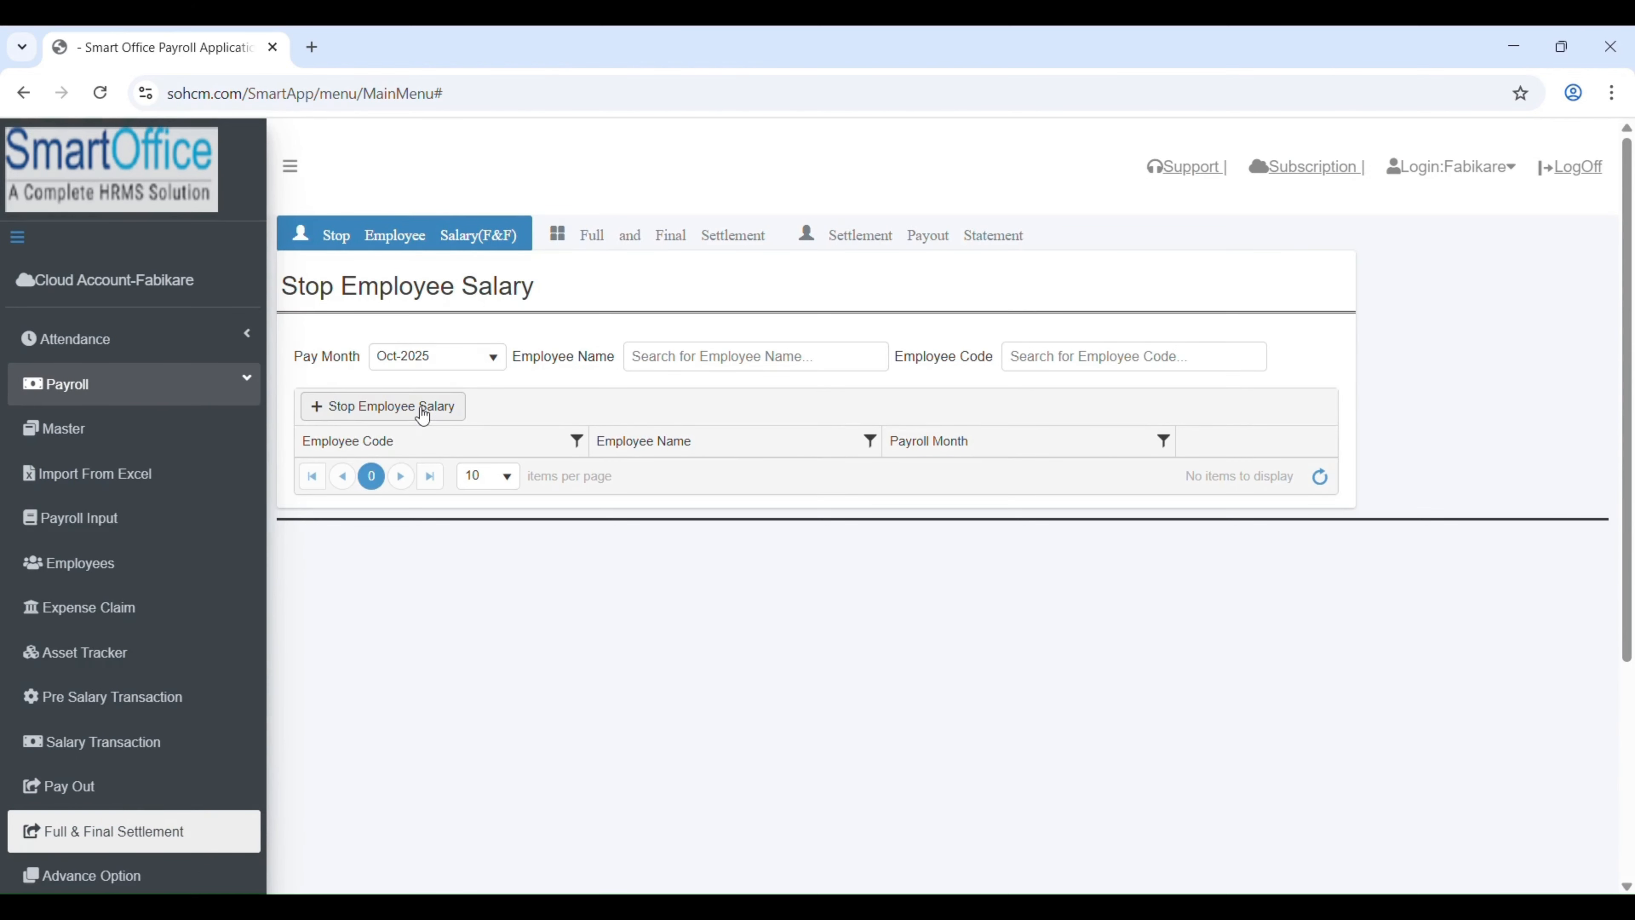
pyautogui.click(423, 407)
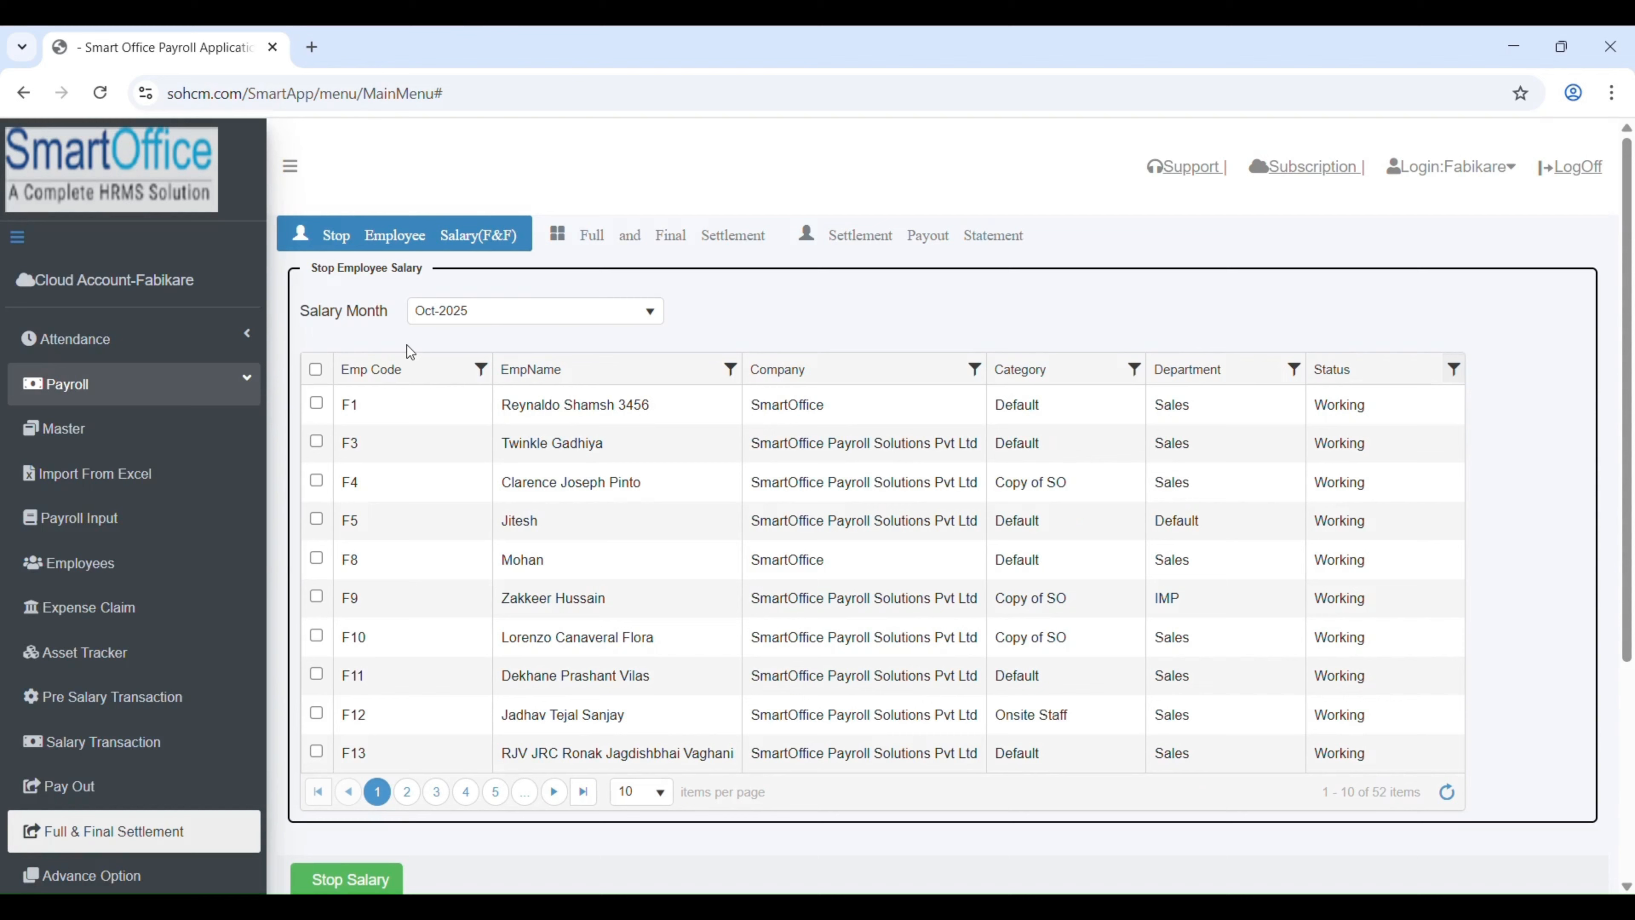
pyautogui.click(454, 314)
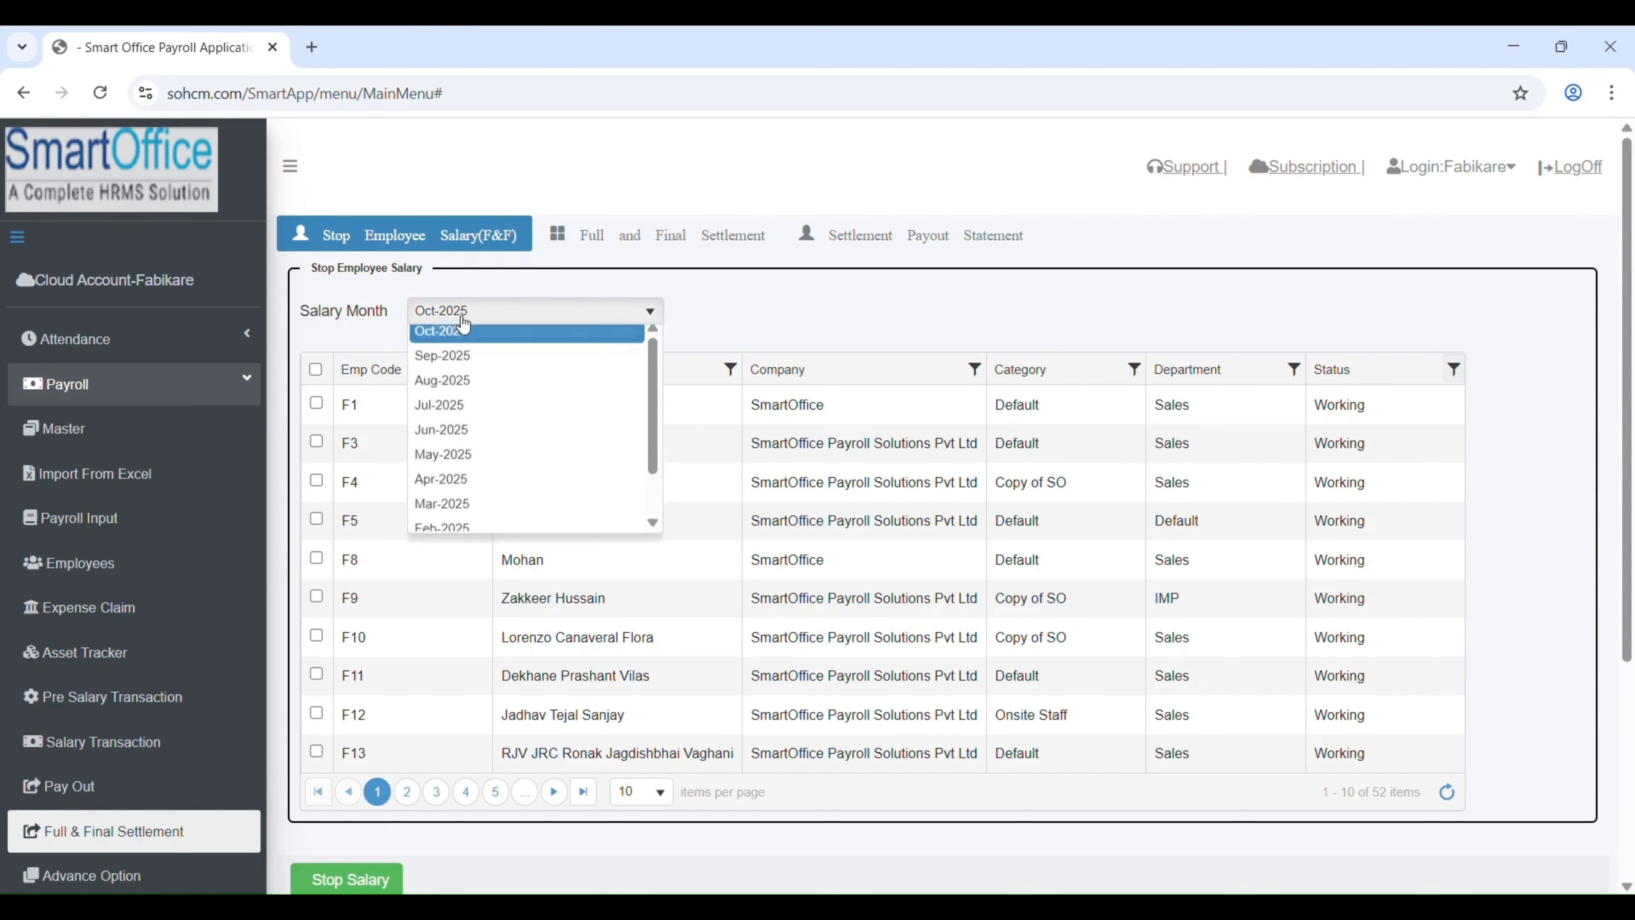
pyautogui.click(444, 389)
# Filter the employees to statuses containing "Re" and stop the salary of the resigned employee from the leave encashment record.
pyautogui.click(481, 369)
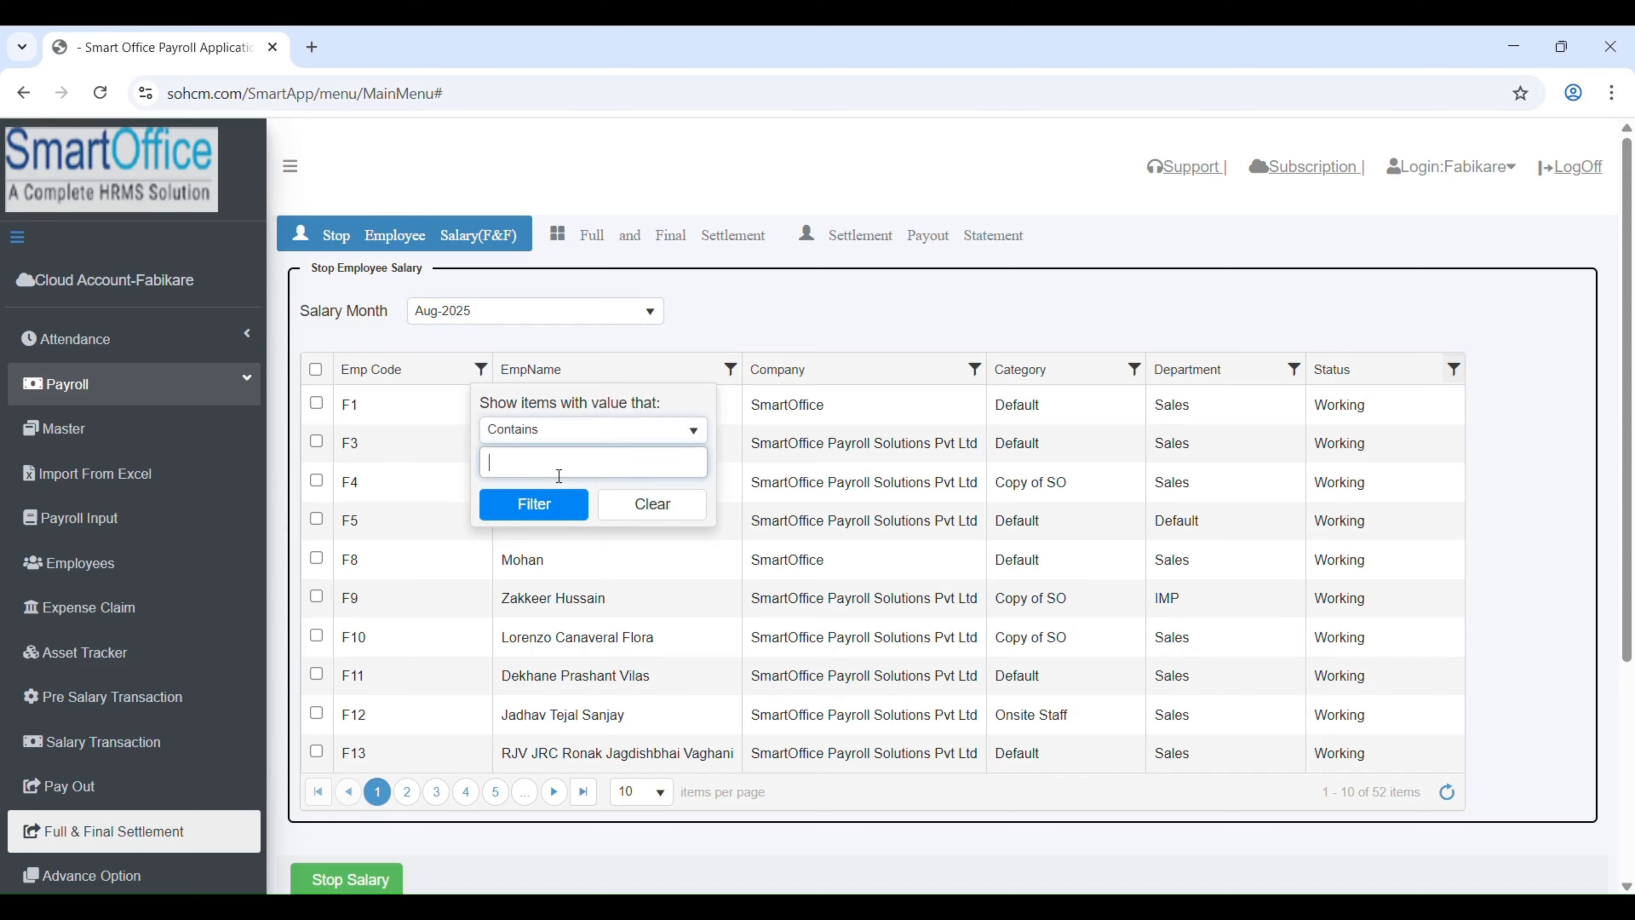
pyautogui.write('F47')
pyautogui.click(1454, 369)
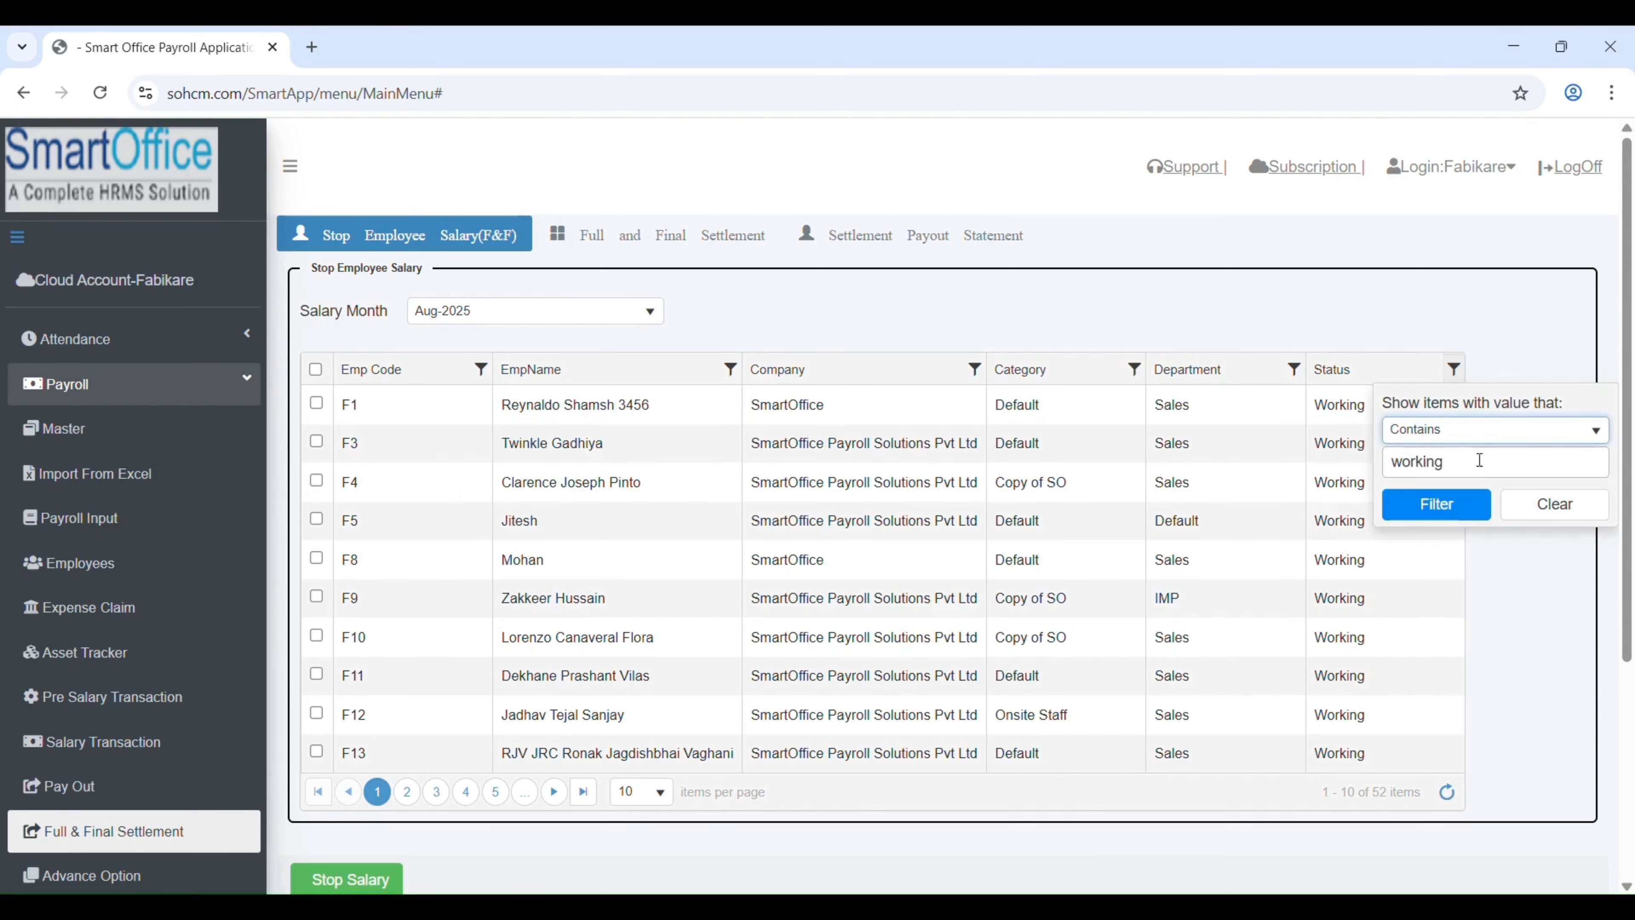
pyautogui.doubleClick(1478, 462)
pyautogui.write('Re')
pyautogui.press('Return')
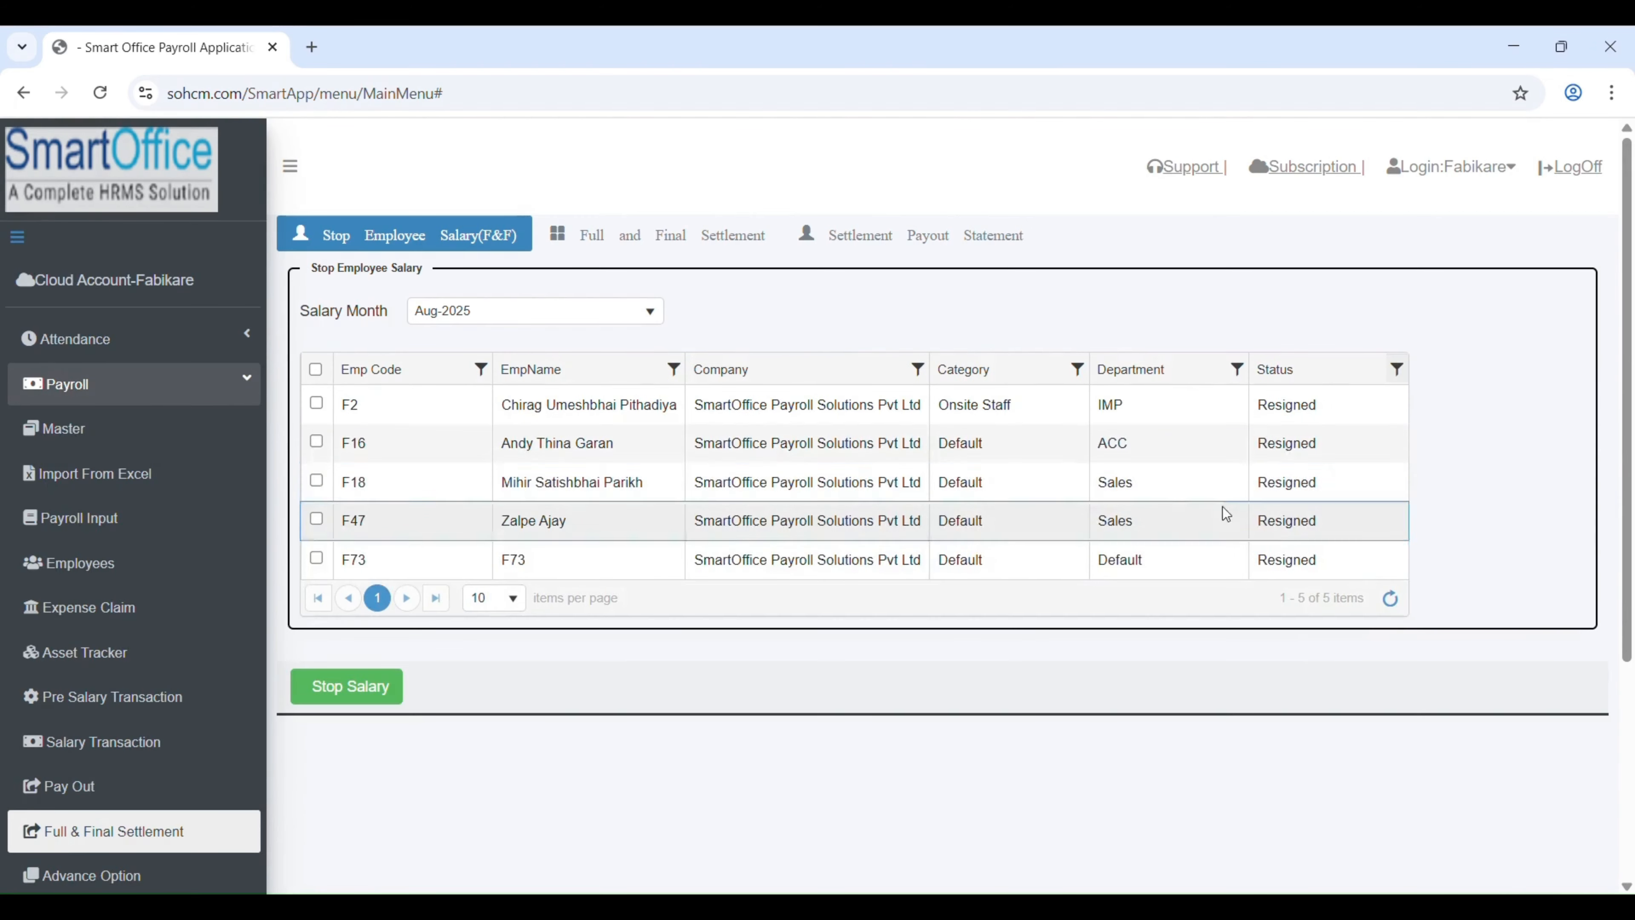
pyautogui.click(316, 518)
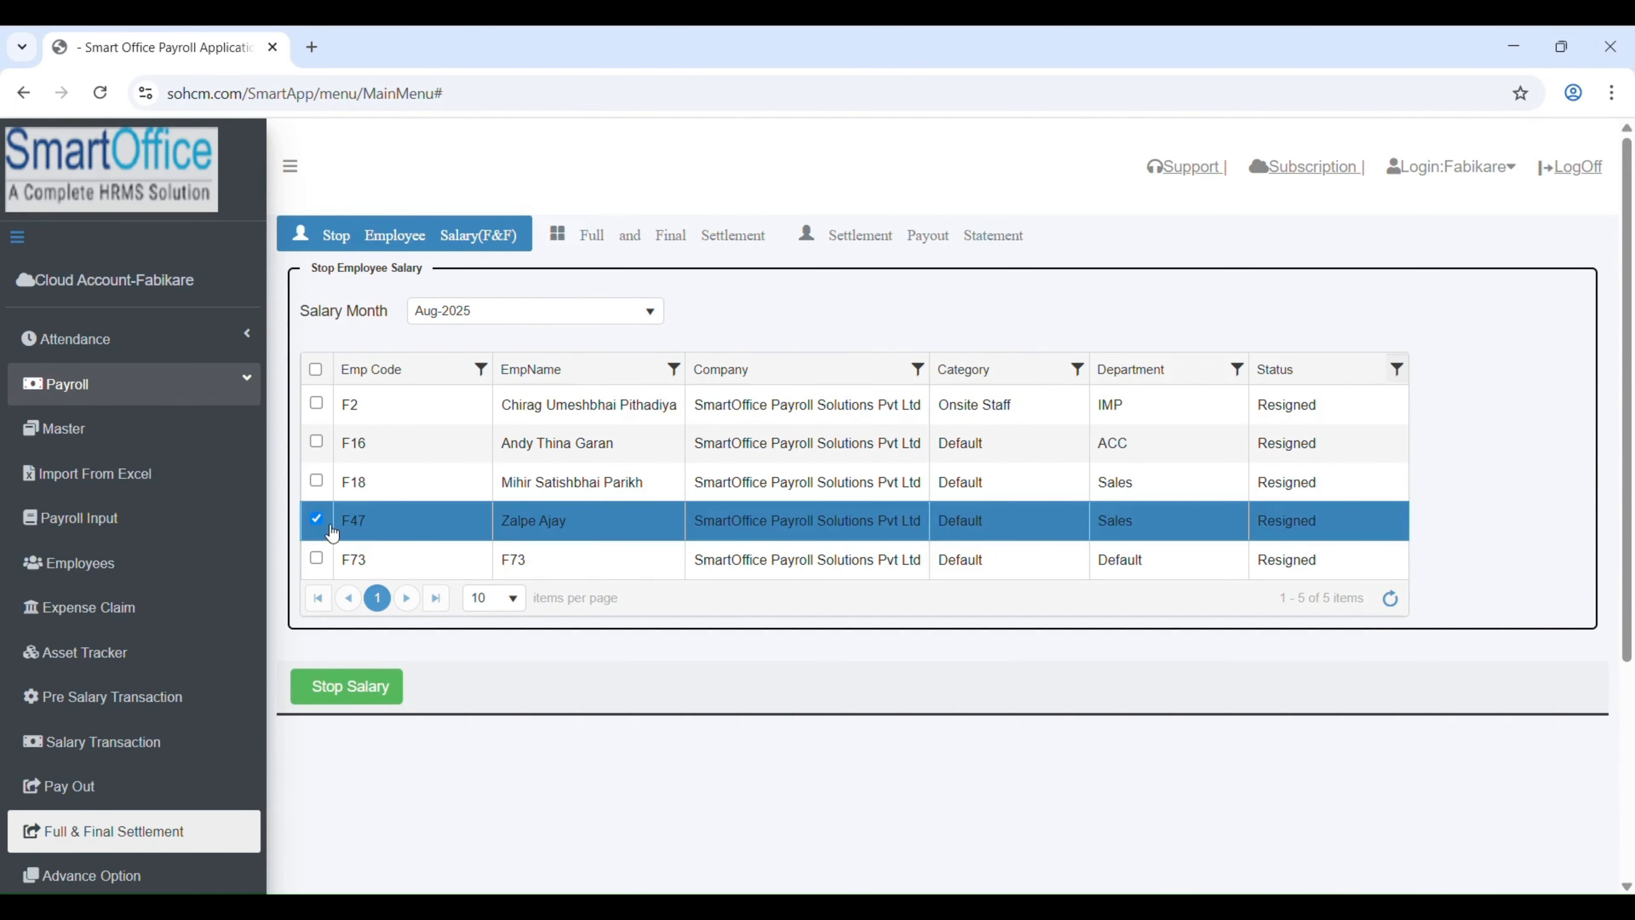
pyautogui.click(375, 695)
# Open payroll processing in the salary transactions and set the period from Sep-2025 to Sep-2025.
pyautogui.click(85, 748)
pyautogui.click(750, 248)
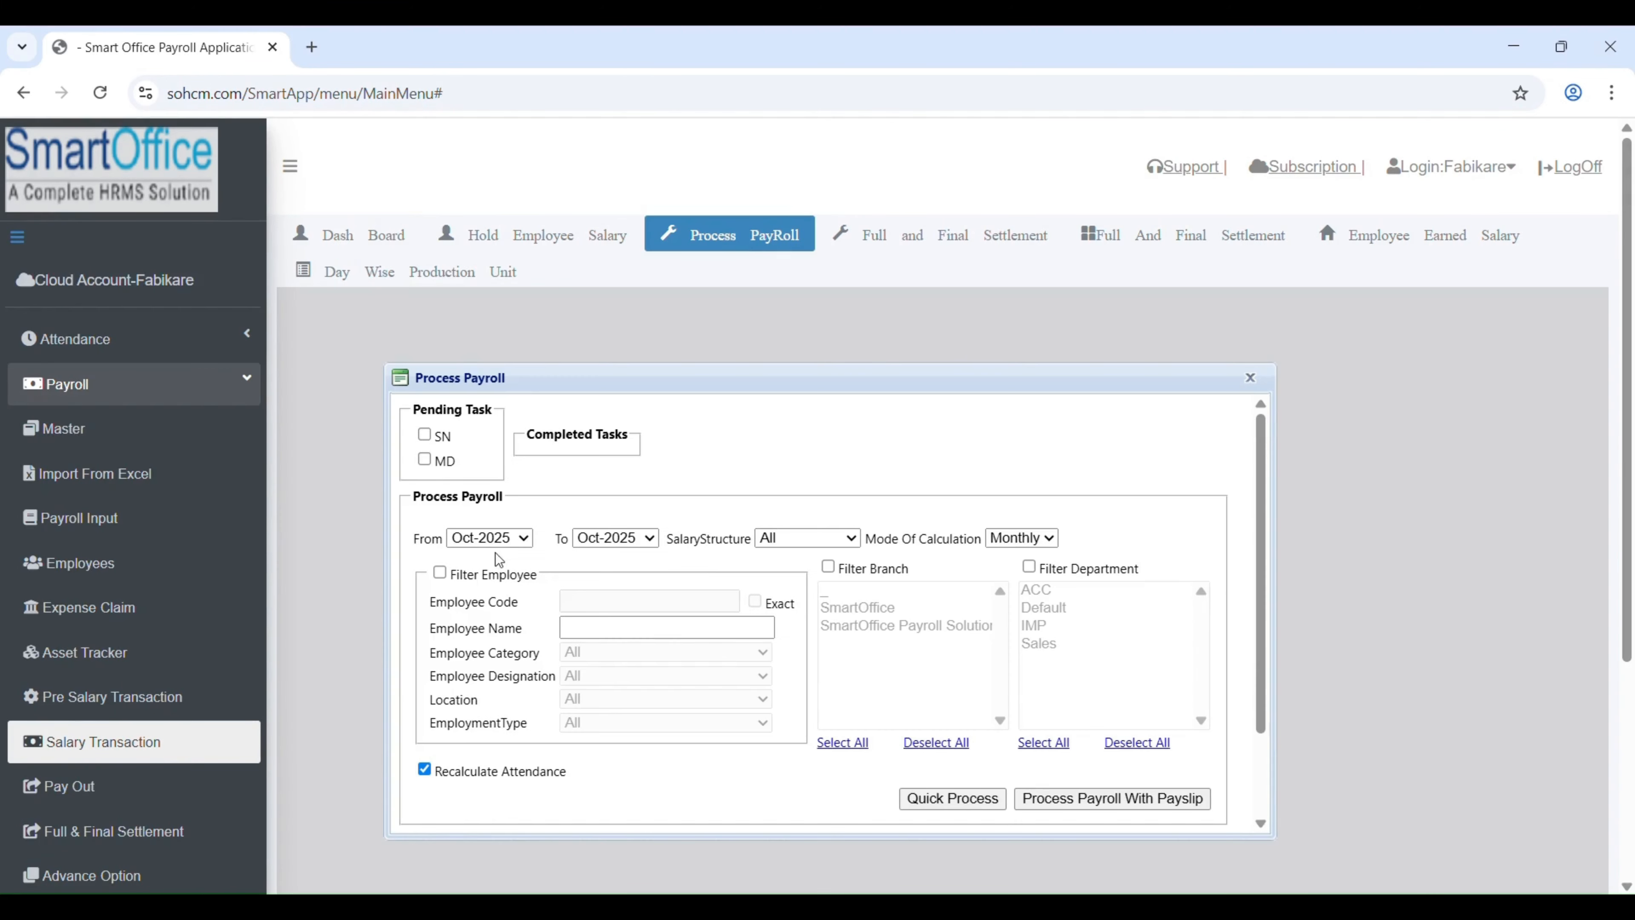
pyautogui.click(496, 548)
pyautogui.click(501, 592)
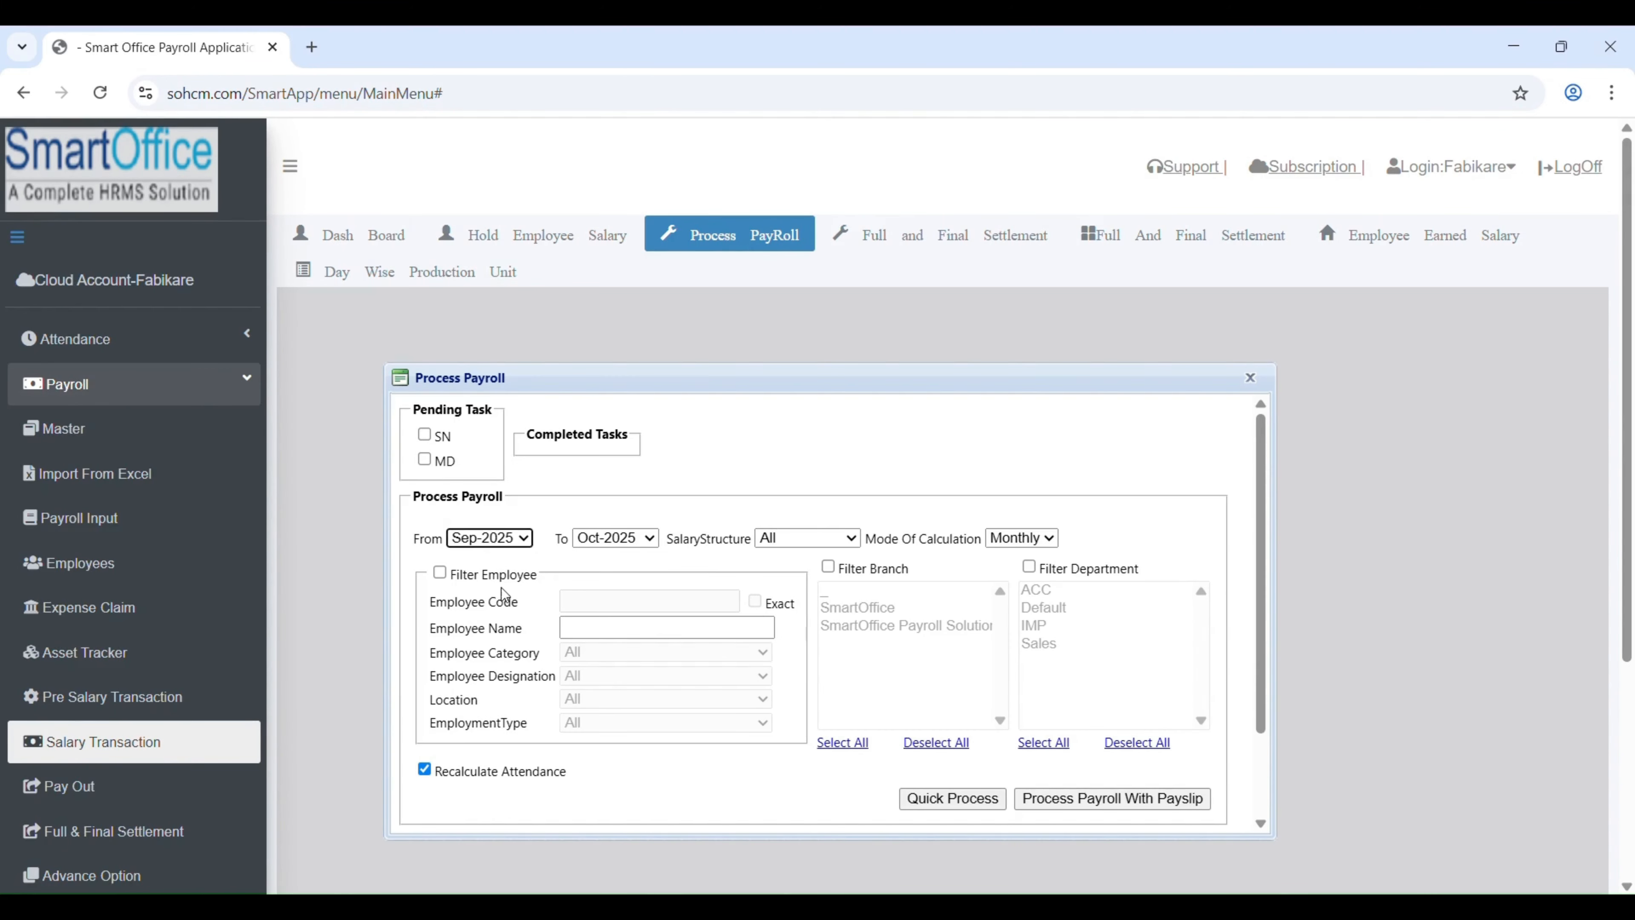
pyautogui.click(615, 587)
pyautogui.click(613, 648)
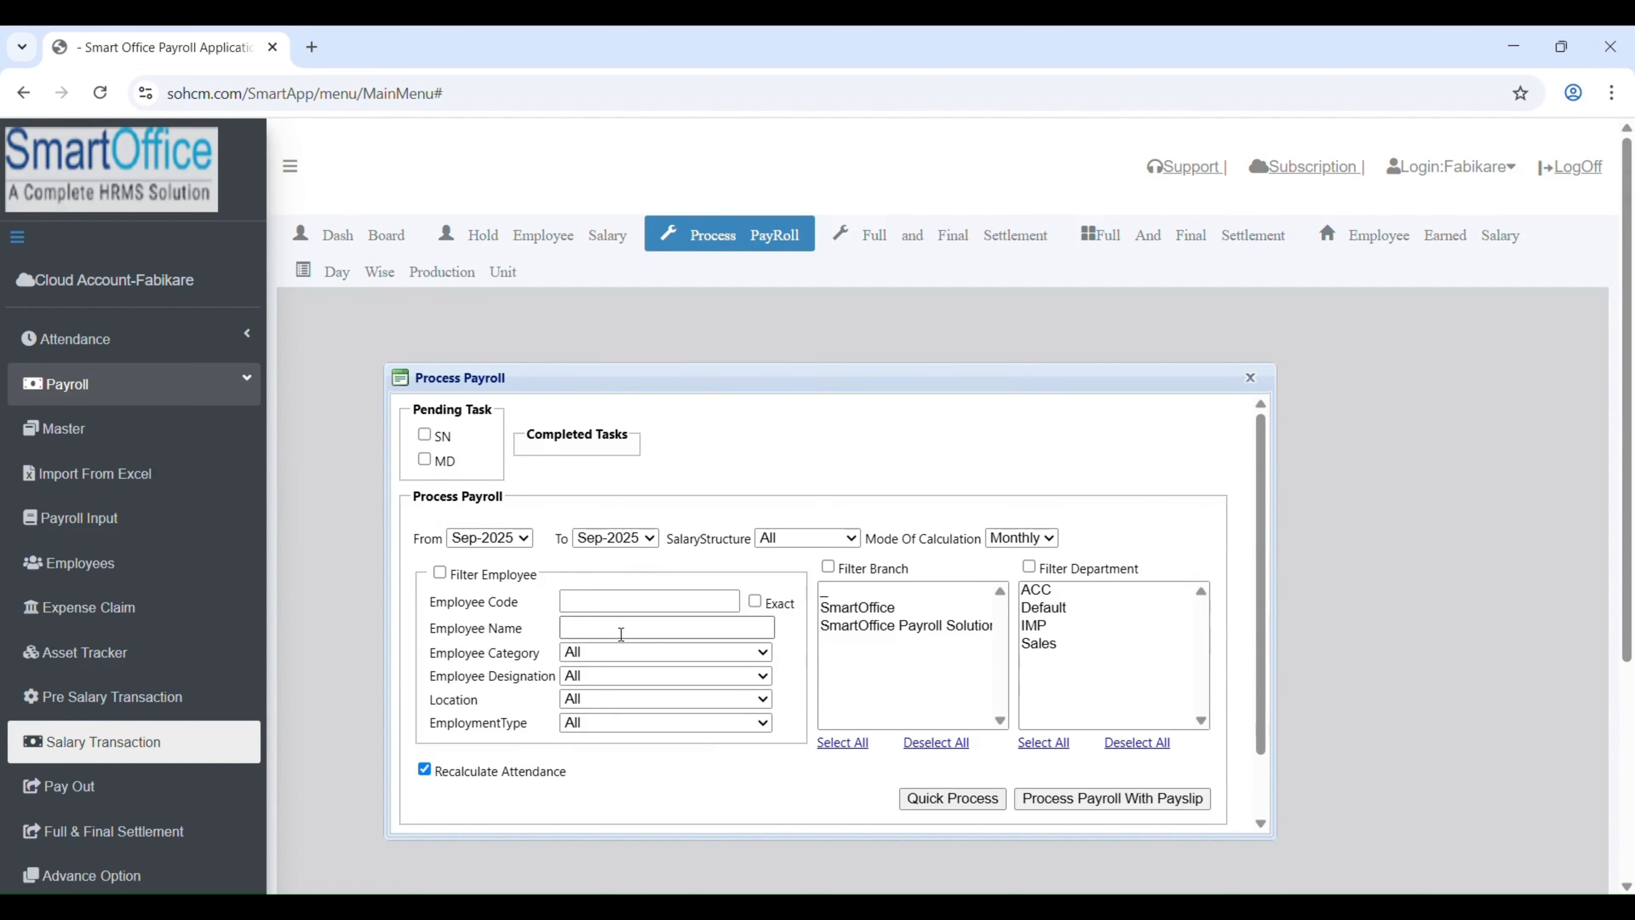
# Restrict the payroll run to an exact match of the resigned employee's code and run Quick Process.
pyautogui.click(513, 577)
pyautogui.click(649, 601)
pyautogui.write('F47')
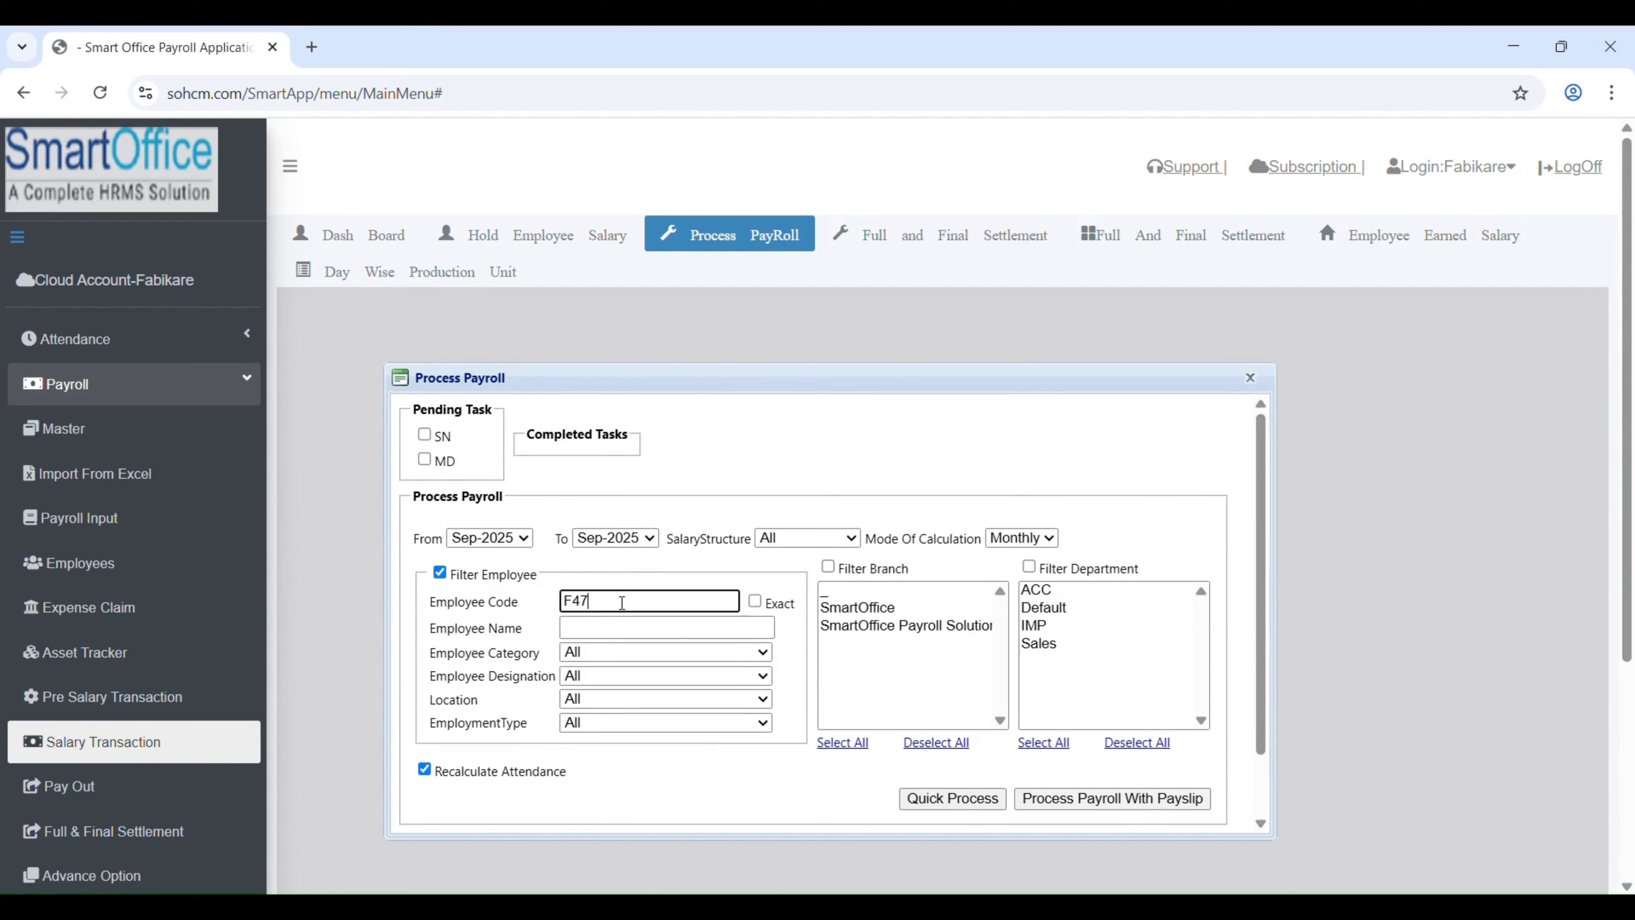
pyautogui.click(755, 601)
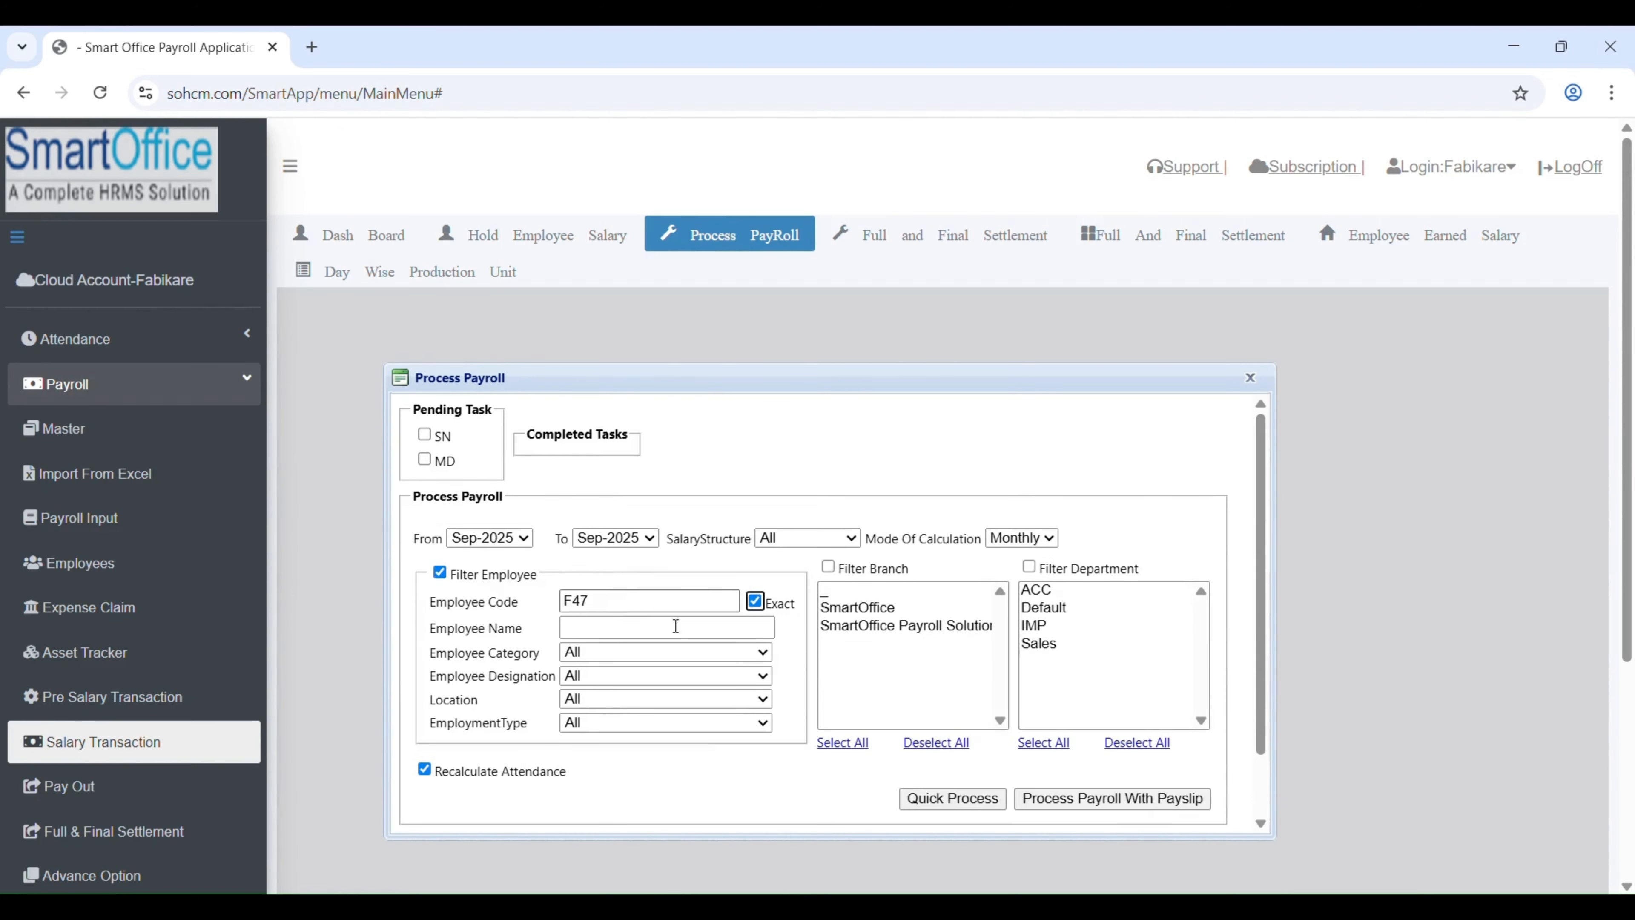
pyautogui.click(939, 799)
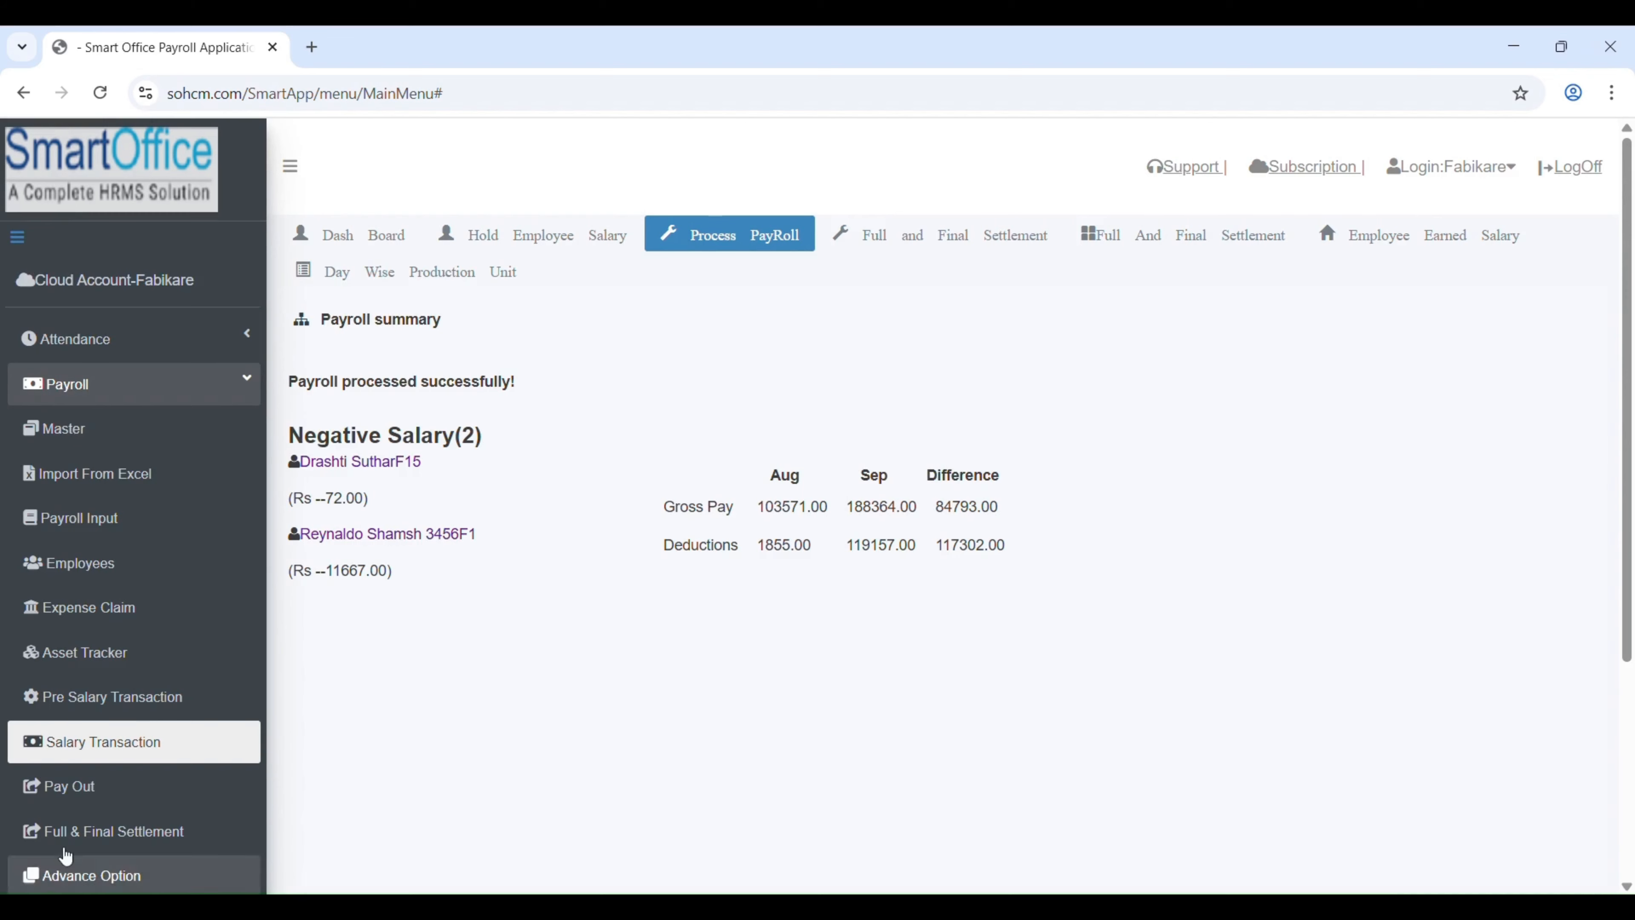
# Create a new employee final settlement under Full and Final Settlement and choose the resigned employee.
pyautogui.click(88, 833)
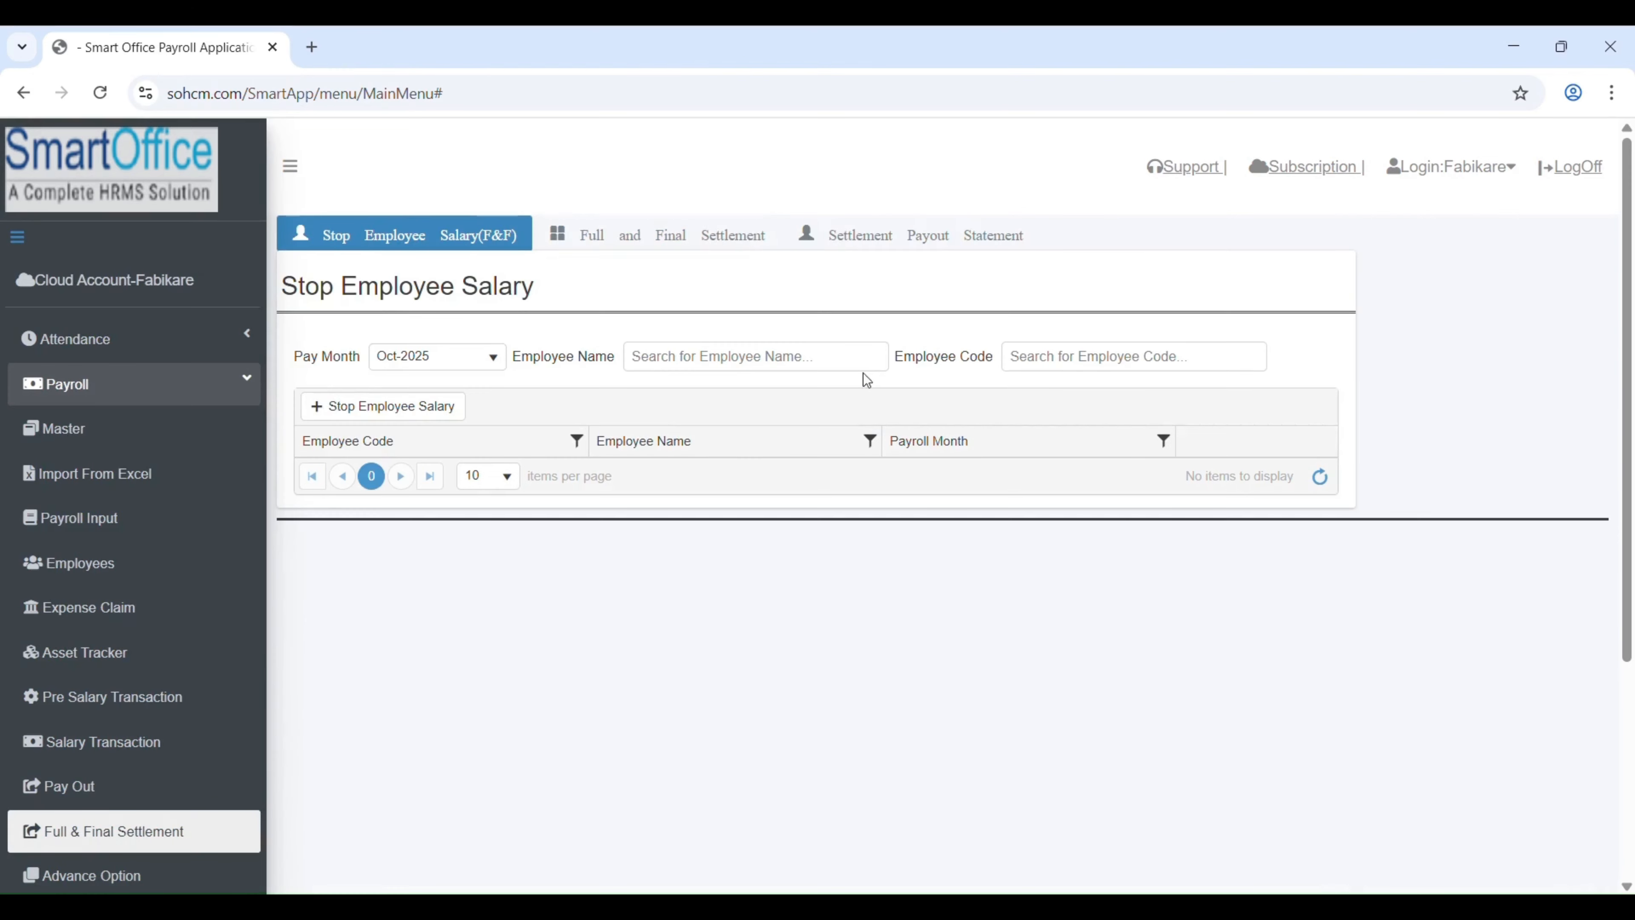
pyautogui.click(663, 240)
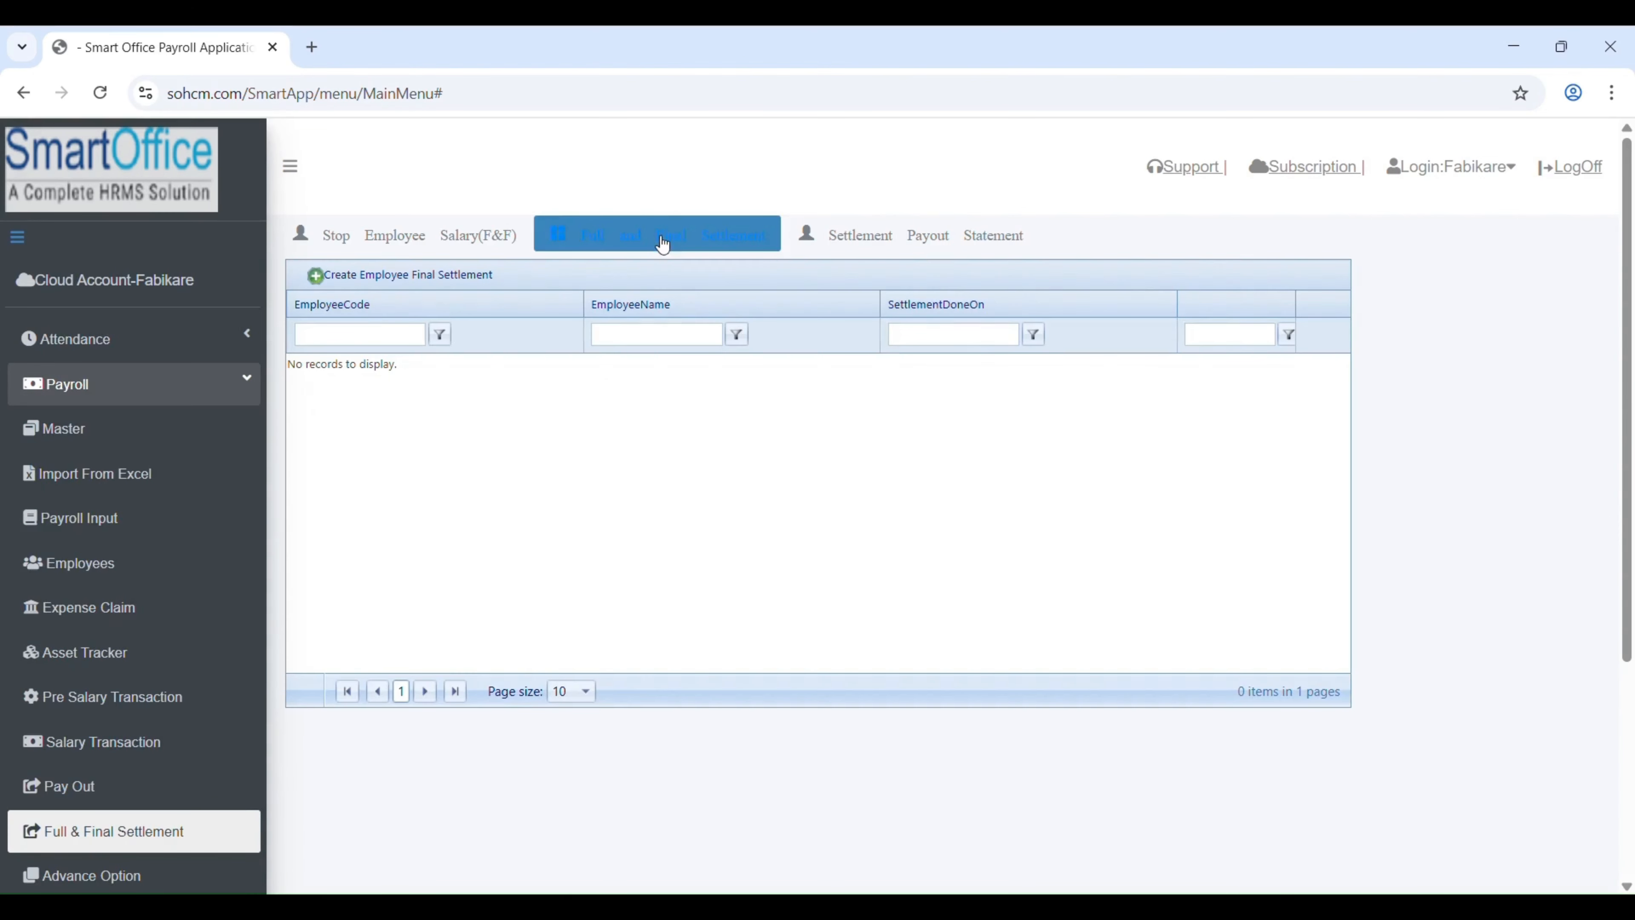
pyautogui.click(395, 282)
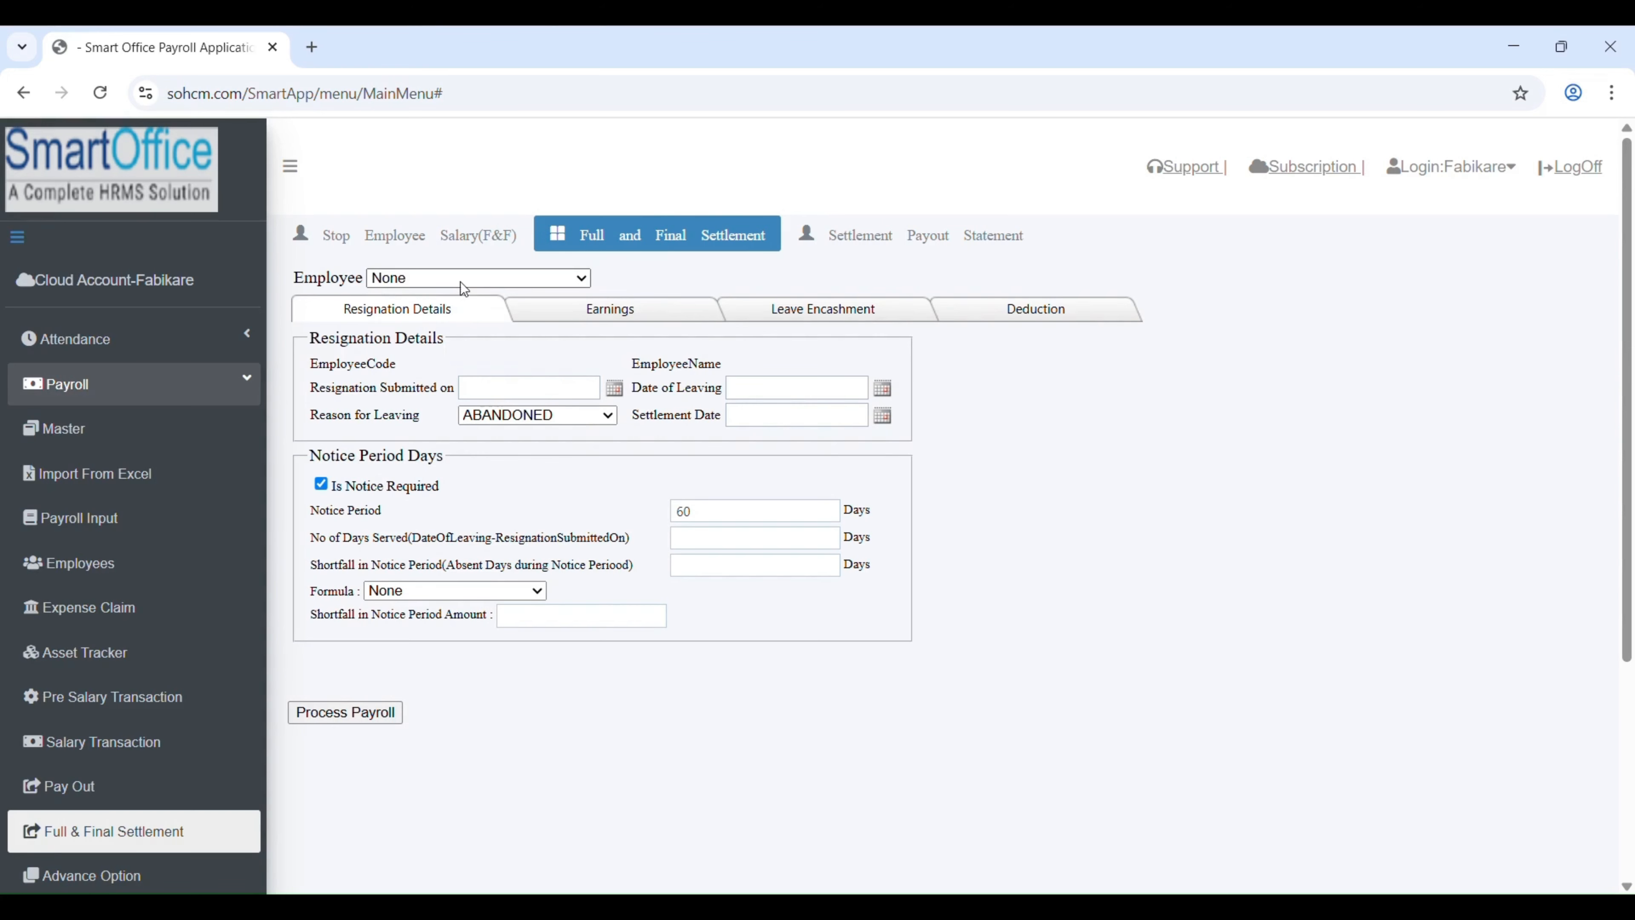
pyautogui.press('z')
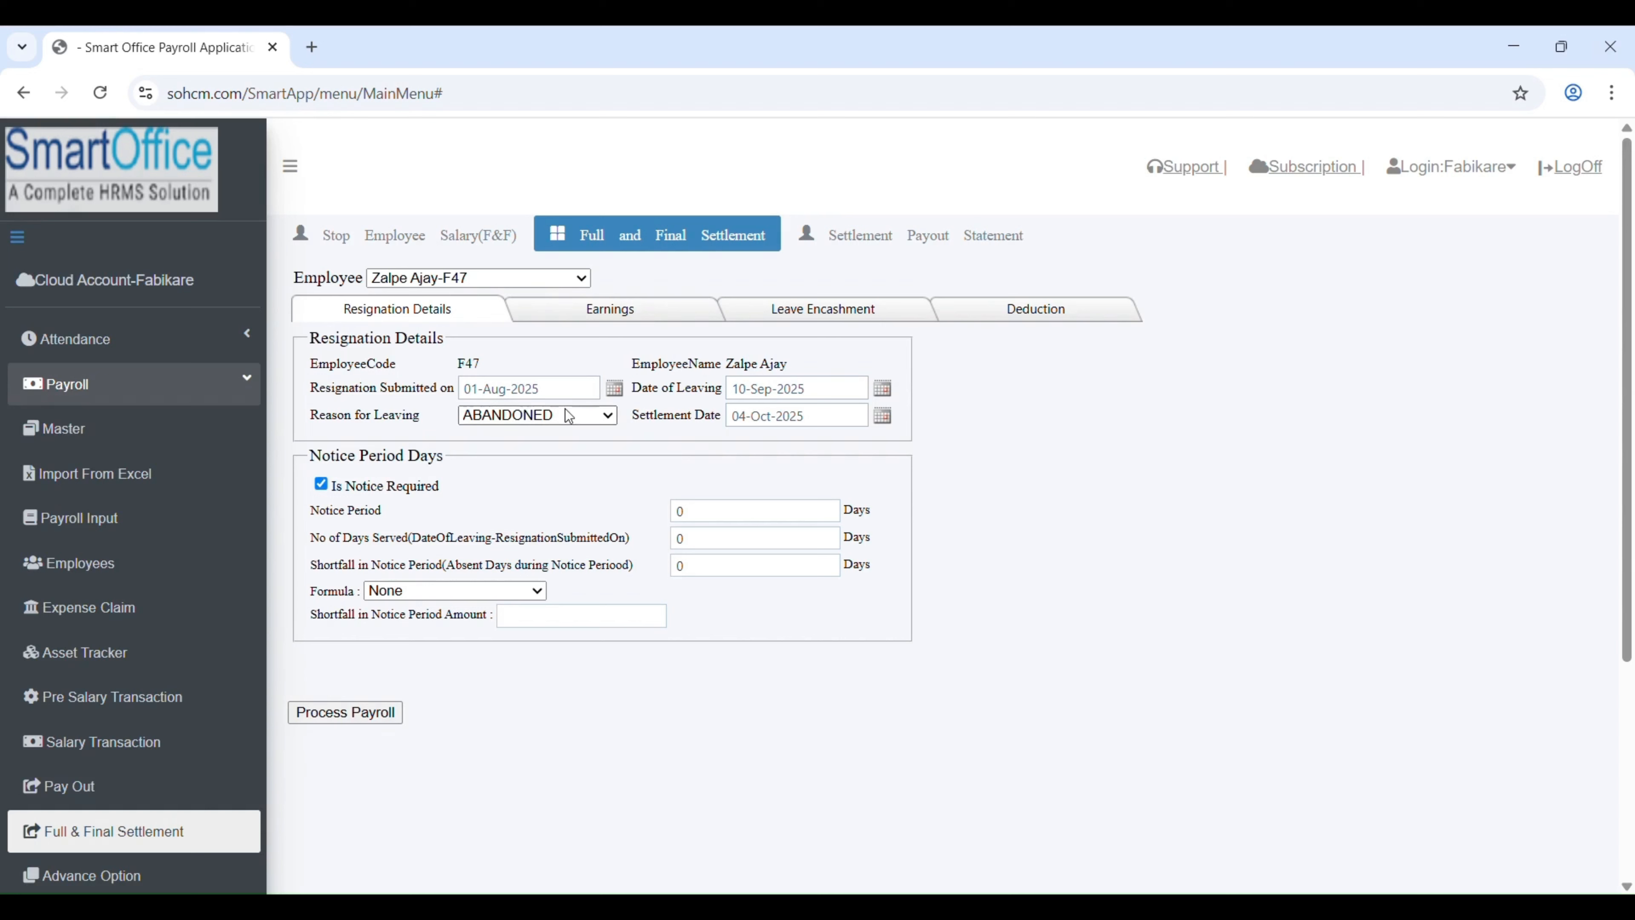
# Set the reason for leaving to RESIGNED and the settlement date to 30-Sep-2025 in the resignation details.
pyautogui.press('r')
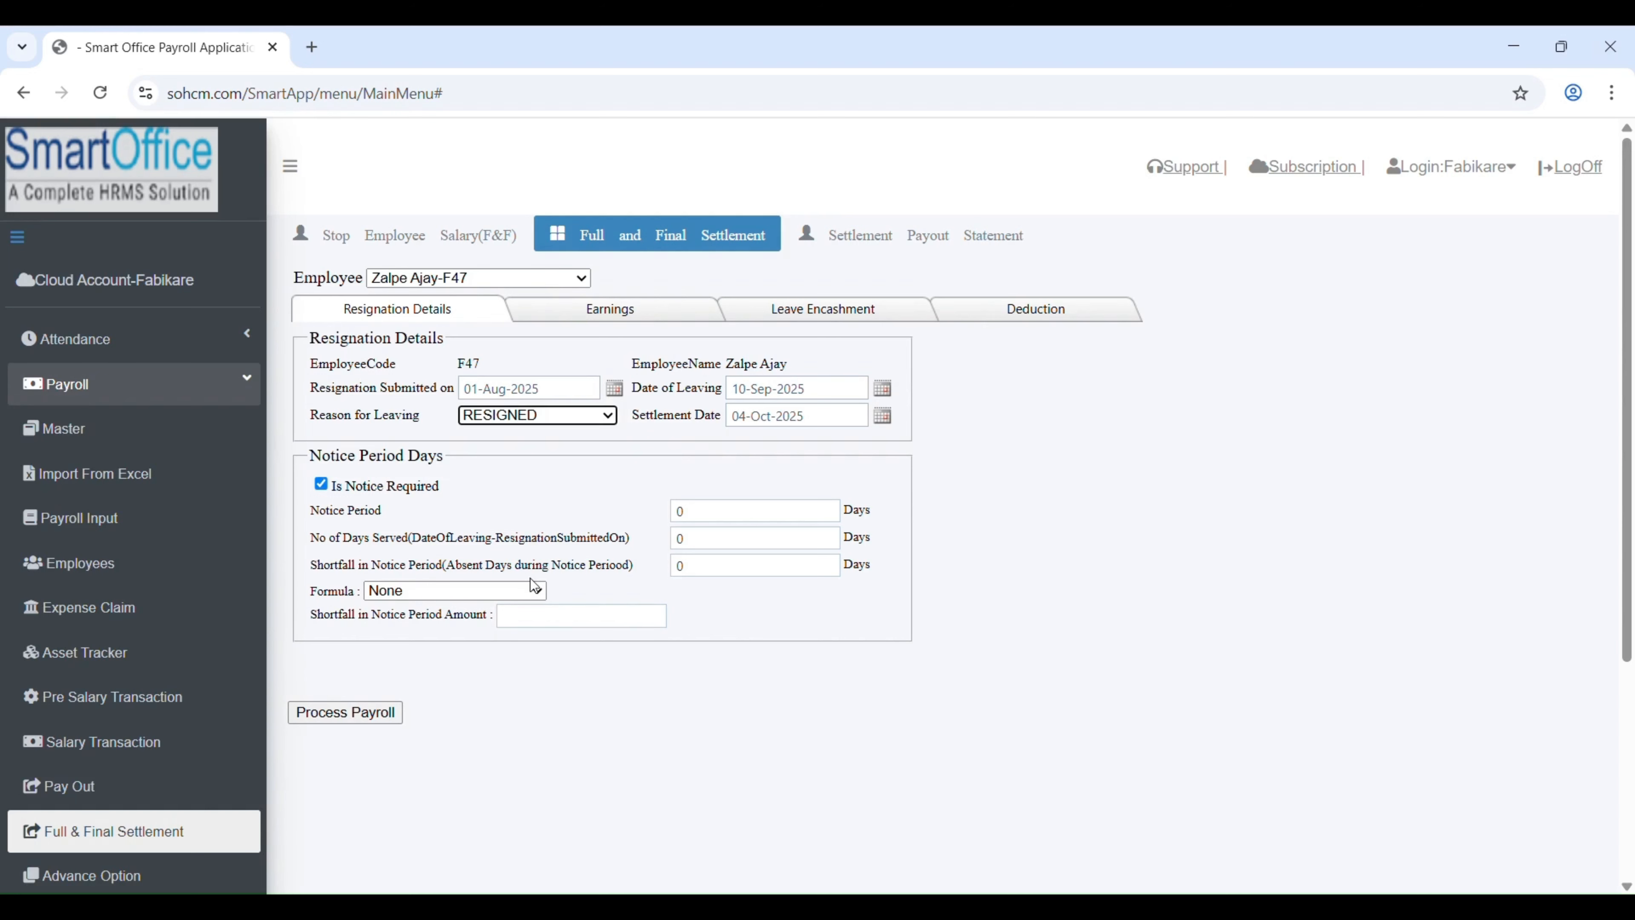
pyautogui.click(883, 417)
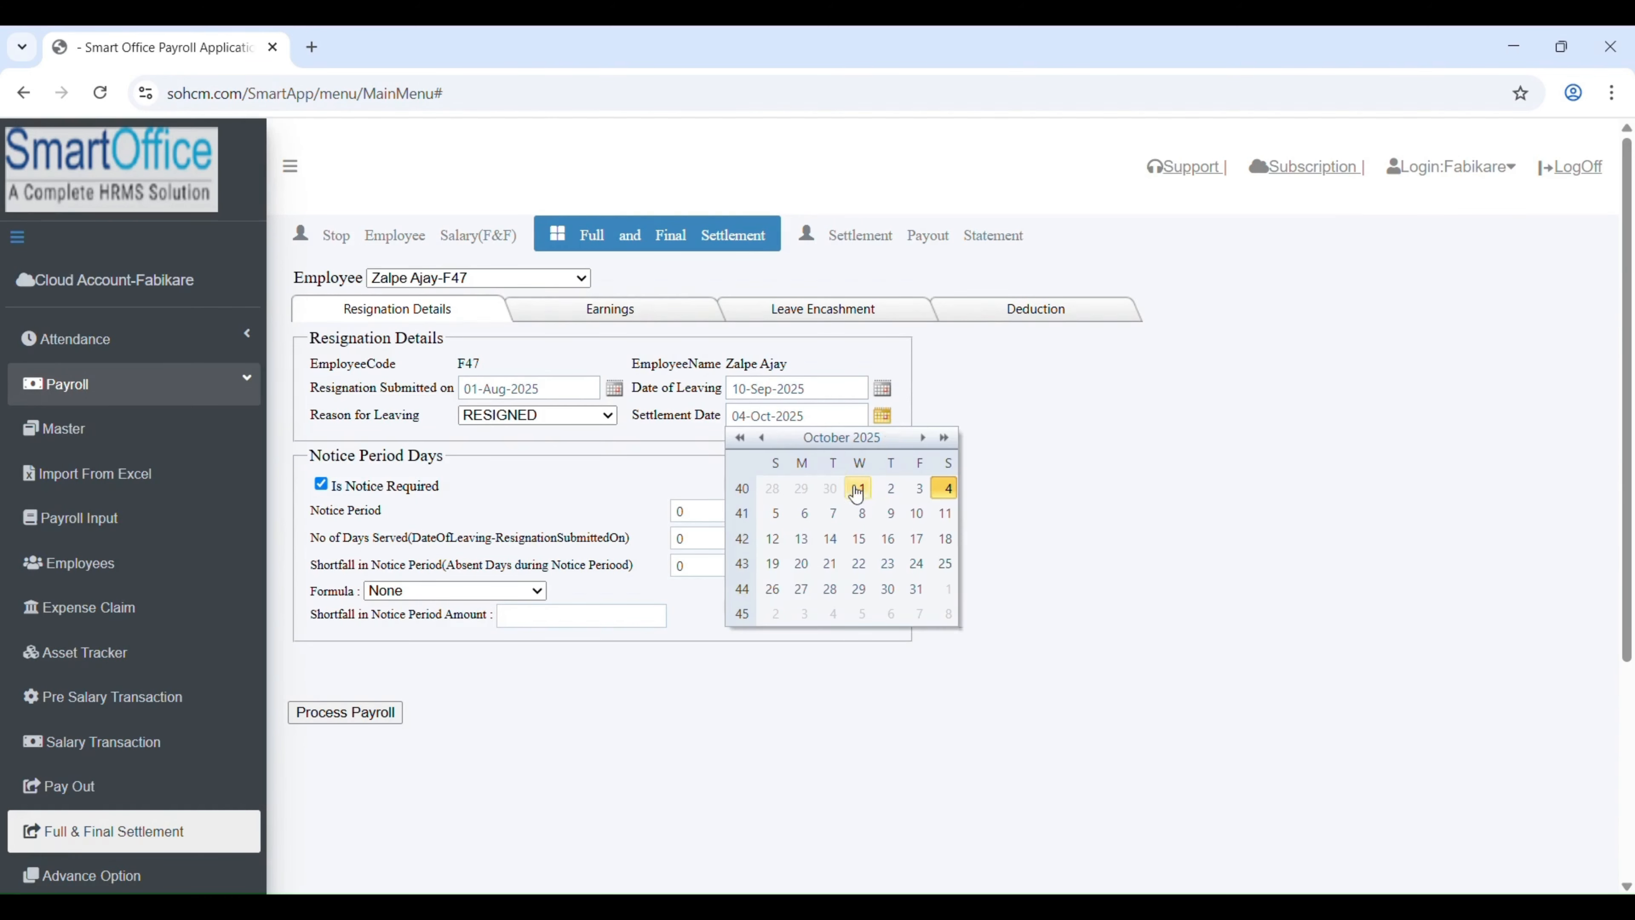
pyautogui.click(833, 486)
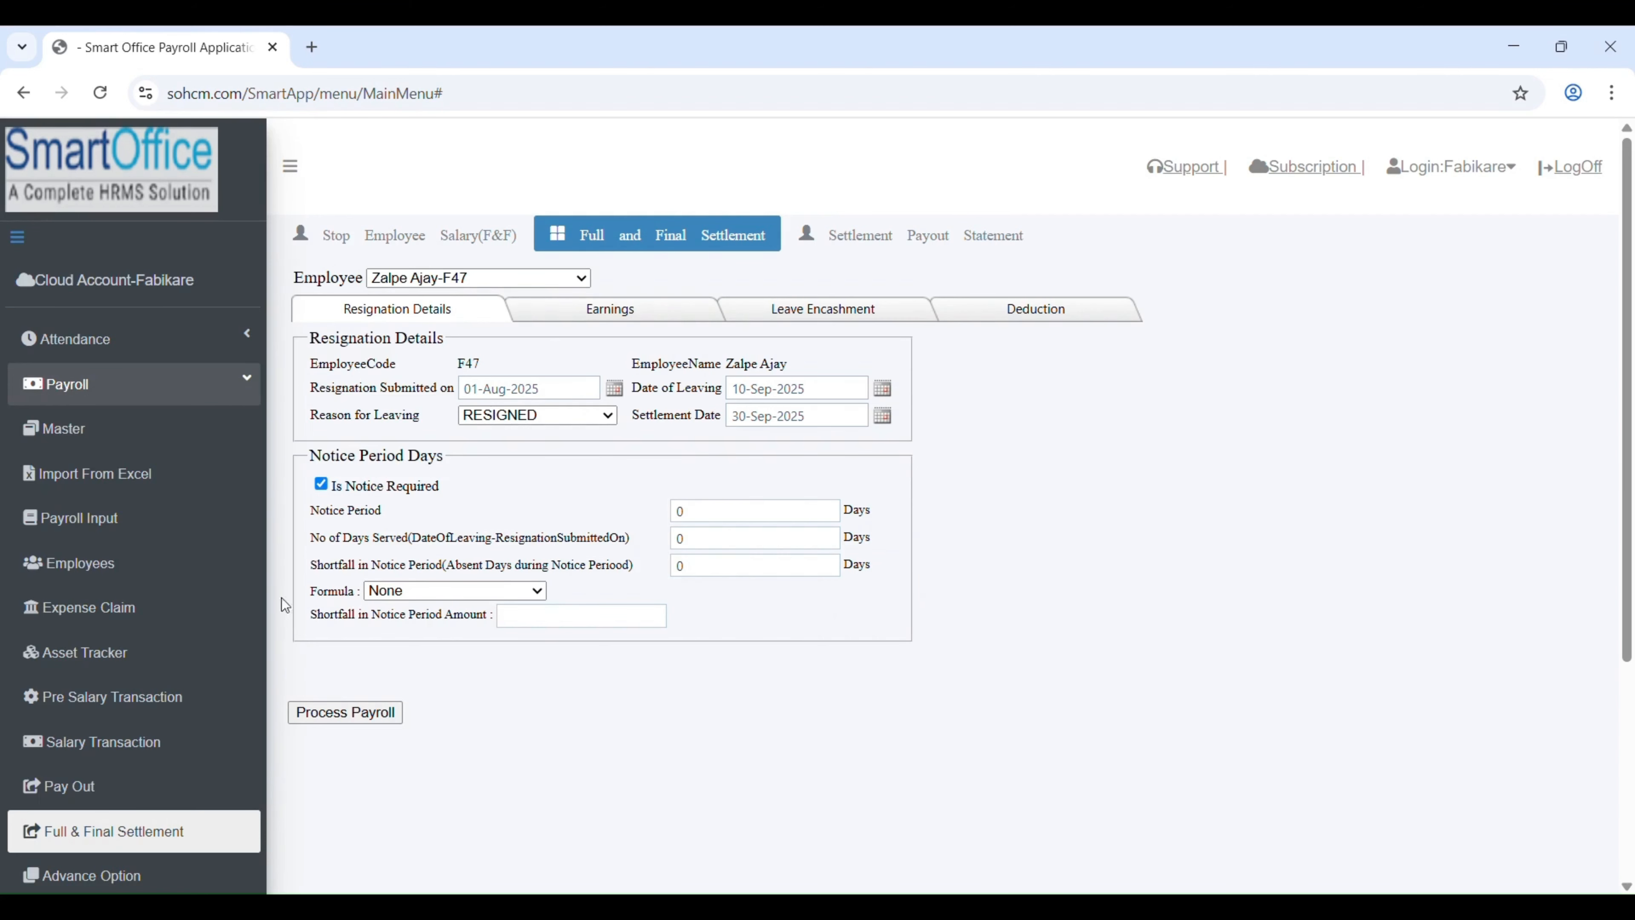
# Enter 1,500 as the shortfall in notice period amount for the resigned employee.
pyautogui.click(570, 613)
pyautogui.moveTo(730, 516); pyautogui.dragTo(563, 525)
pyautogui.click(557, 519)
pyautogui.moveTo(318, 617); pyautogui.dragTo(499, 617)
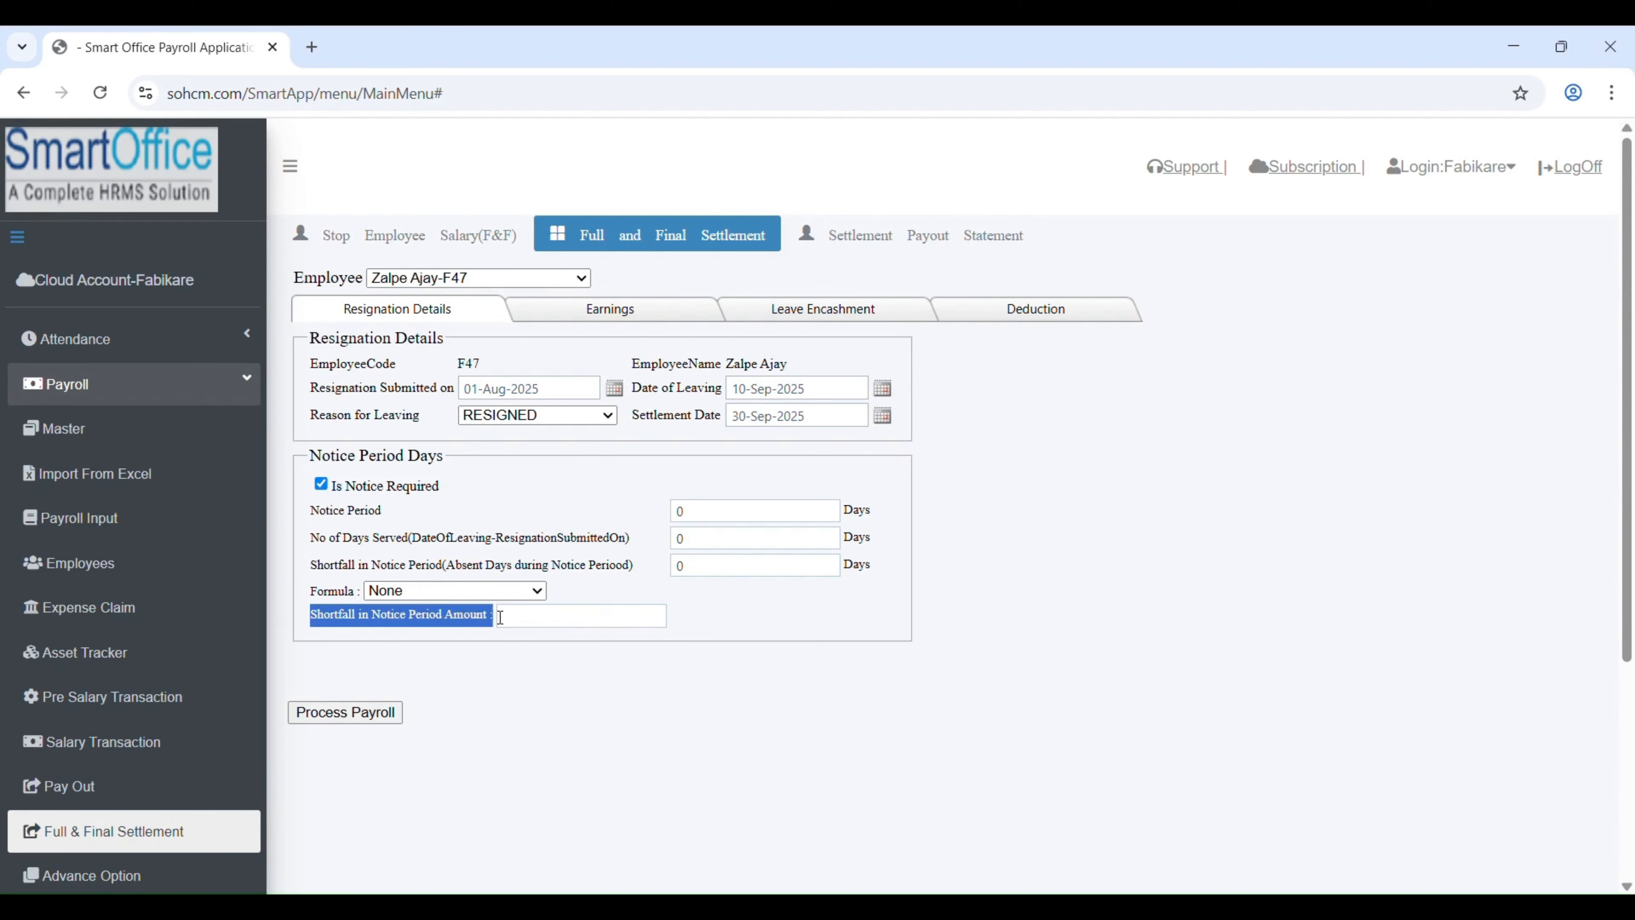
pyautogui.click(434, 623)
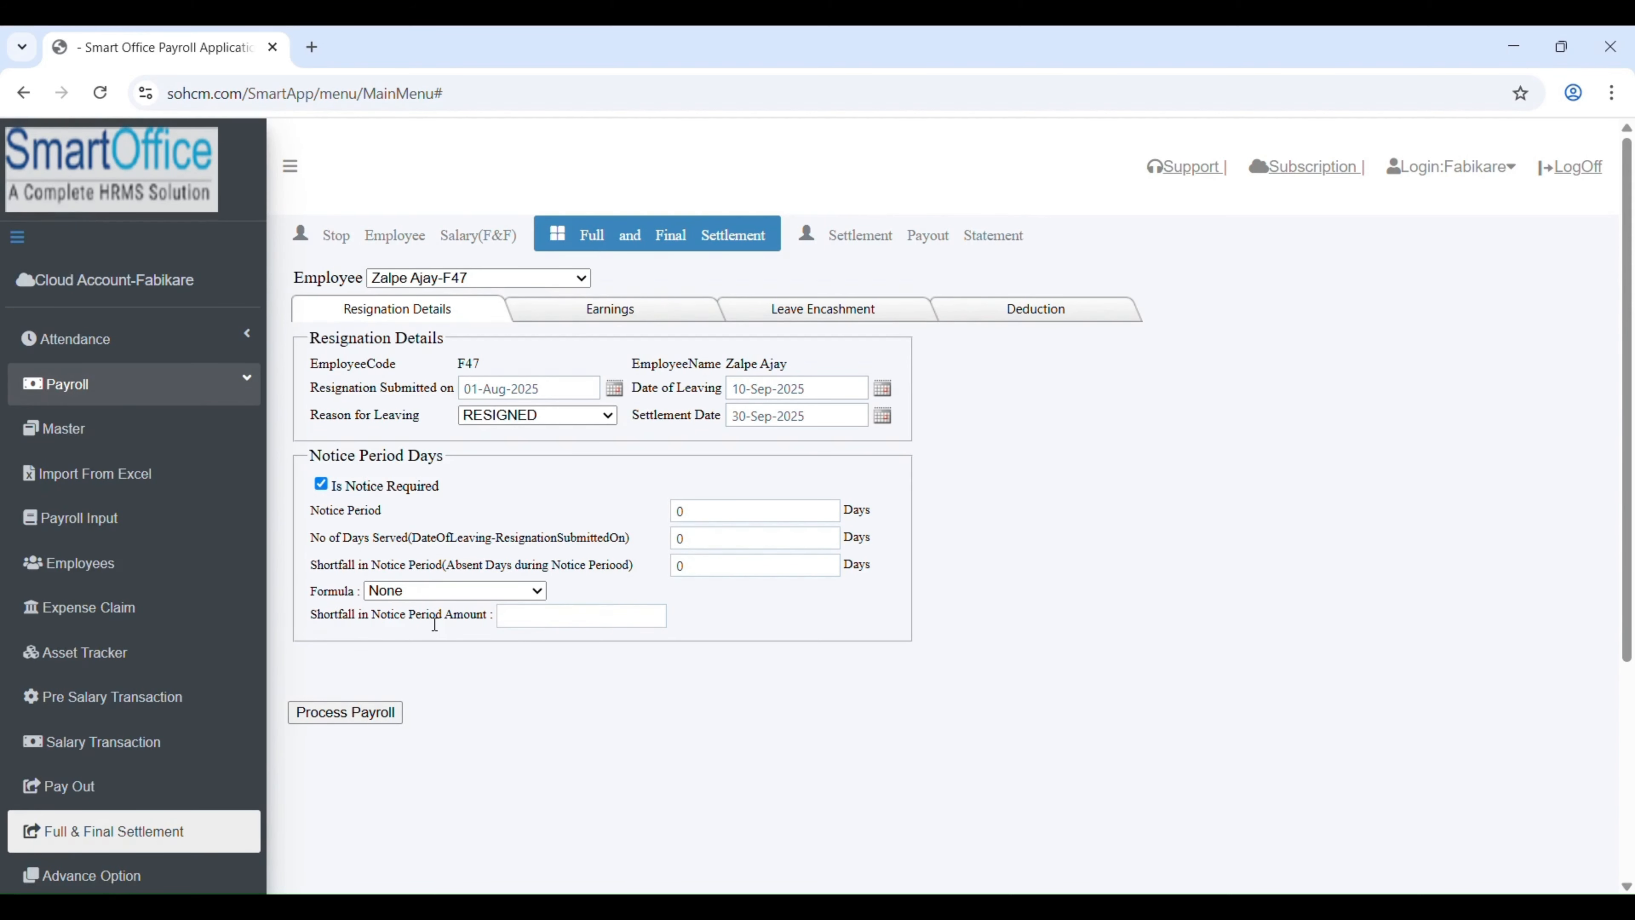
pyautogui.click(532, 626)
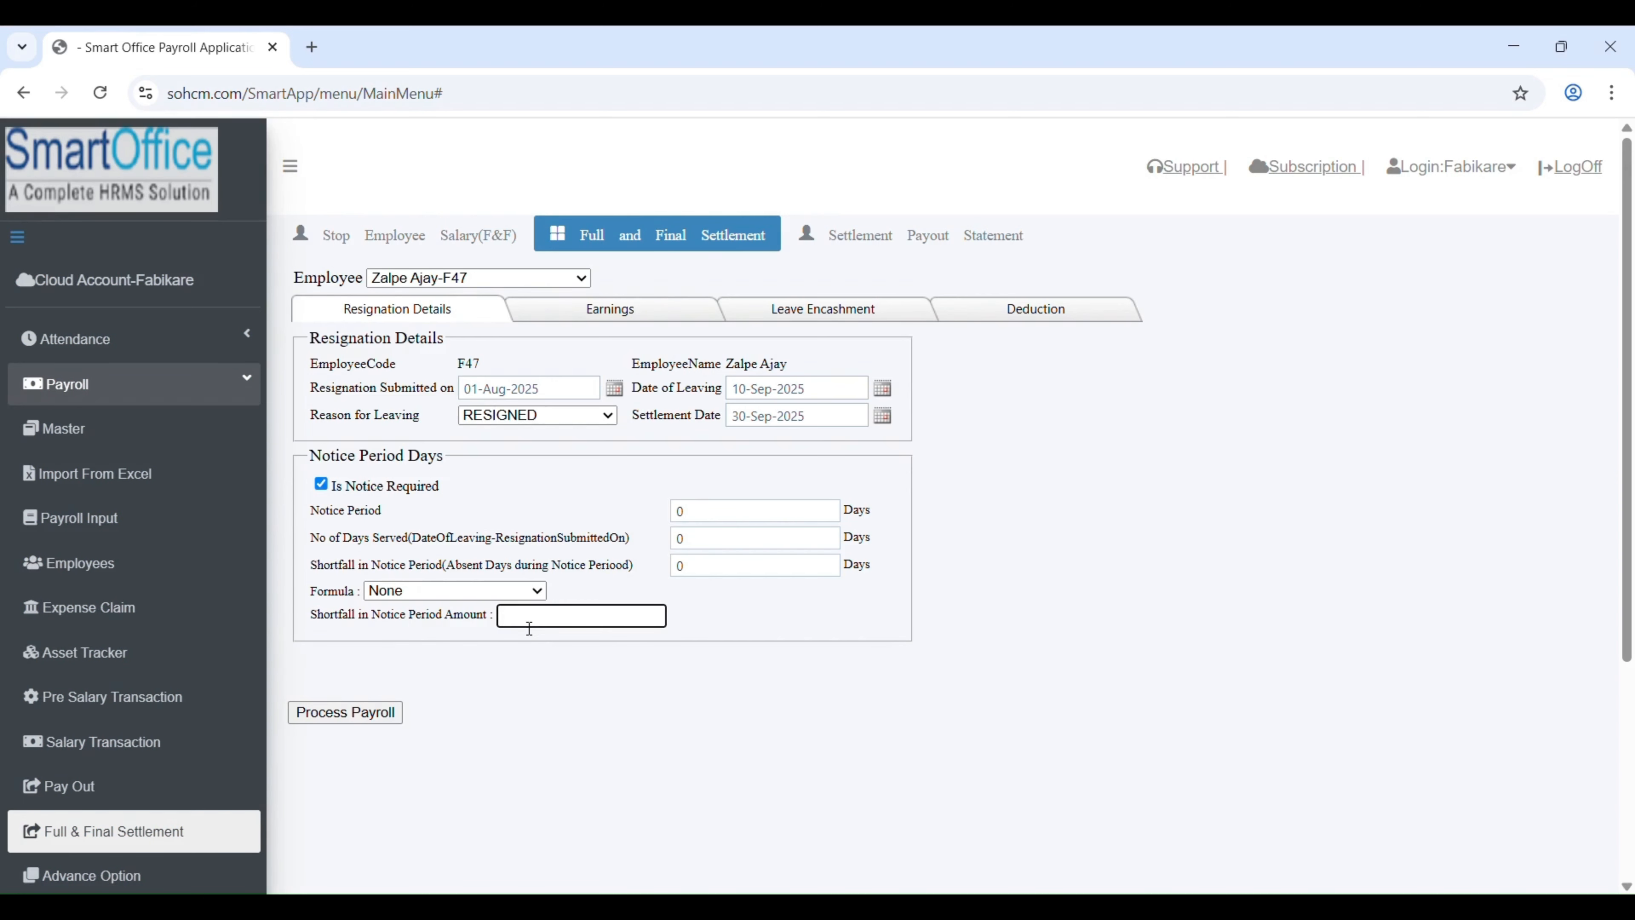
pyautogui.write('1500')
pyautogui.click(566, 671)
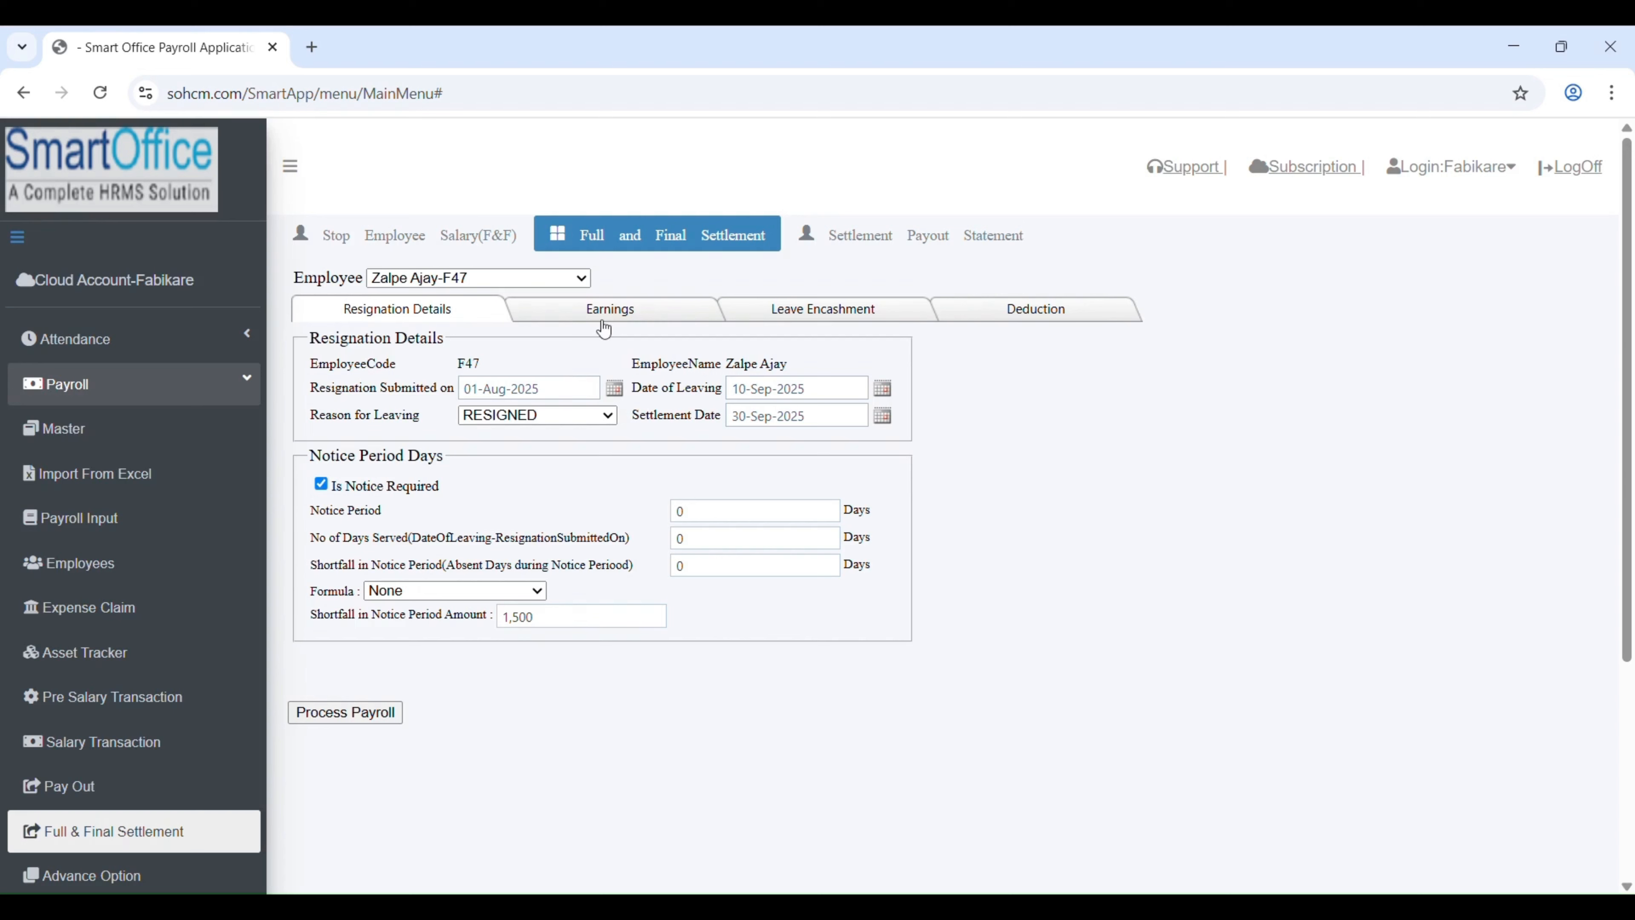
# Review the settlement's earnings, leave encashment and deductions, then return to the resignation details and process the settlement payroll.
pyautogui.click(622, 320)
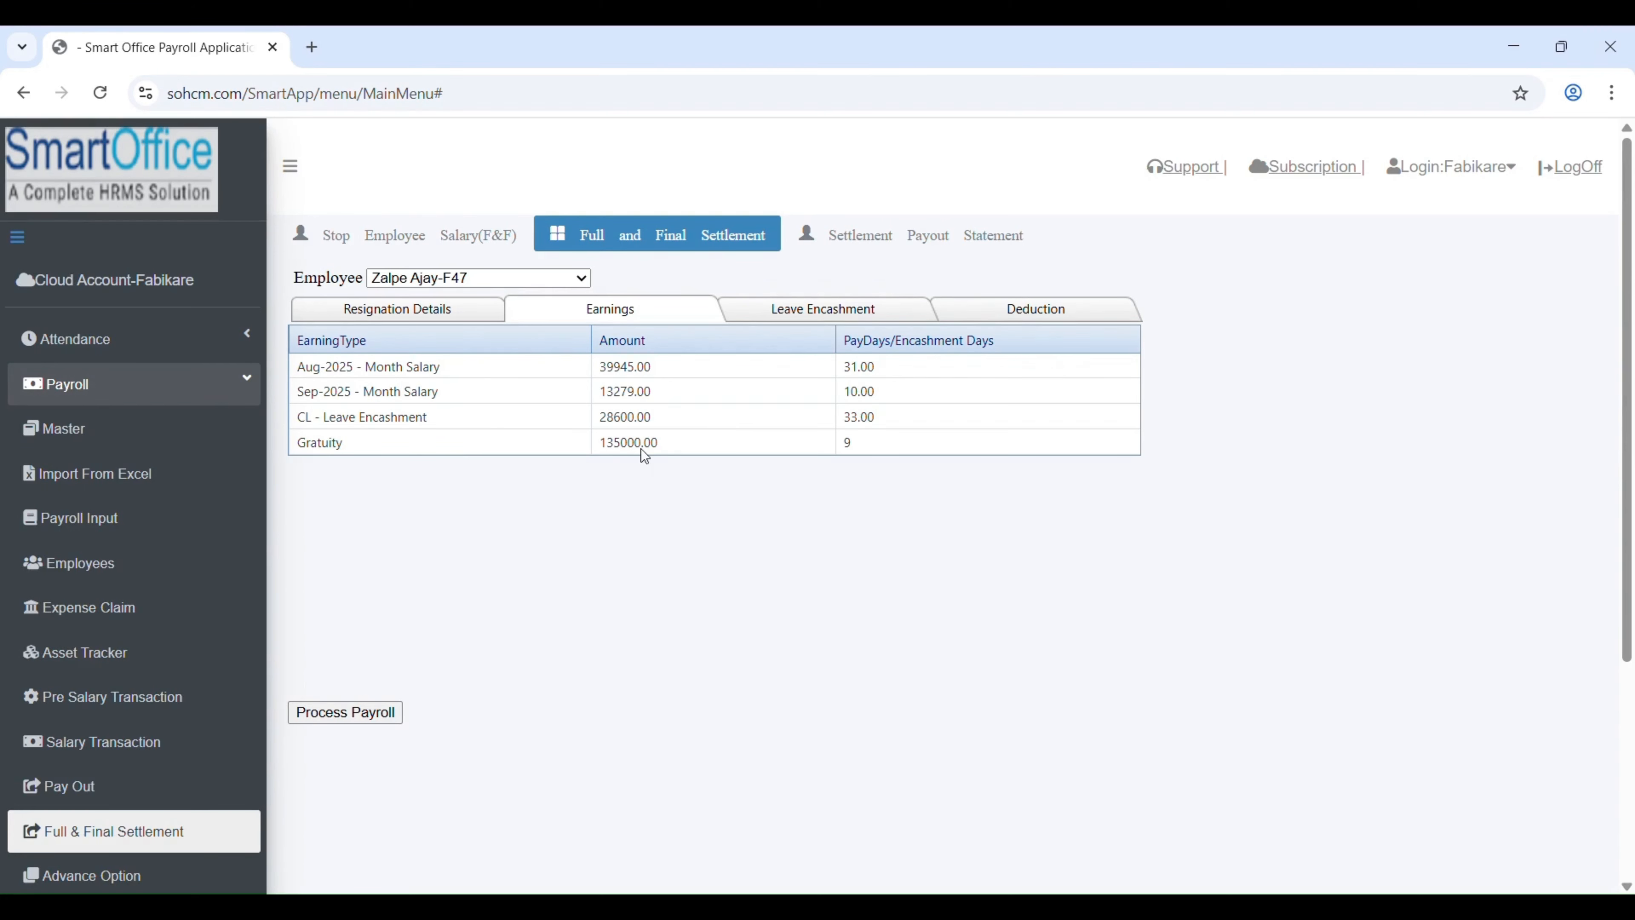
pyautogui.click(787, 313)
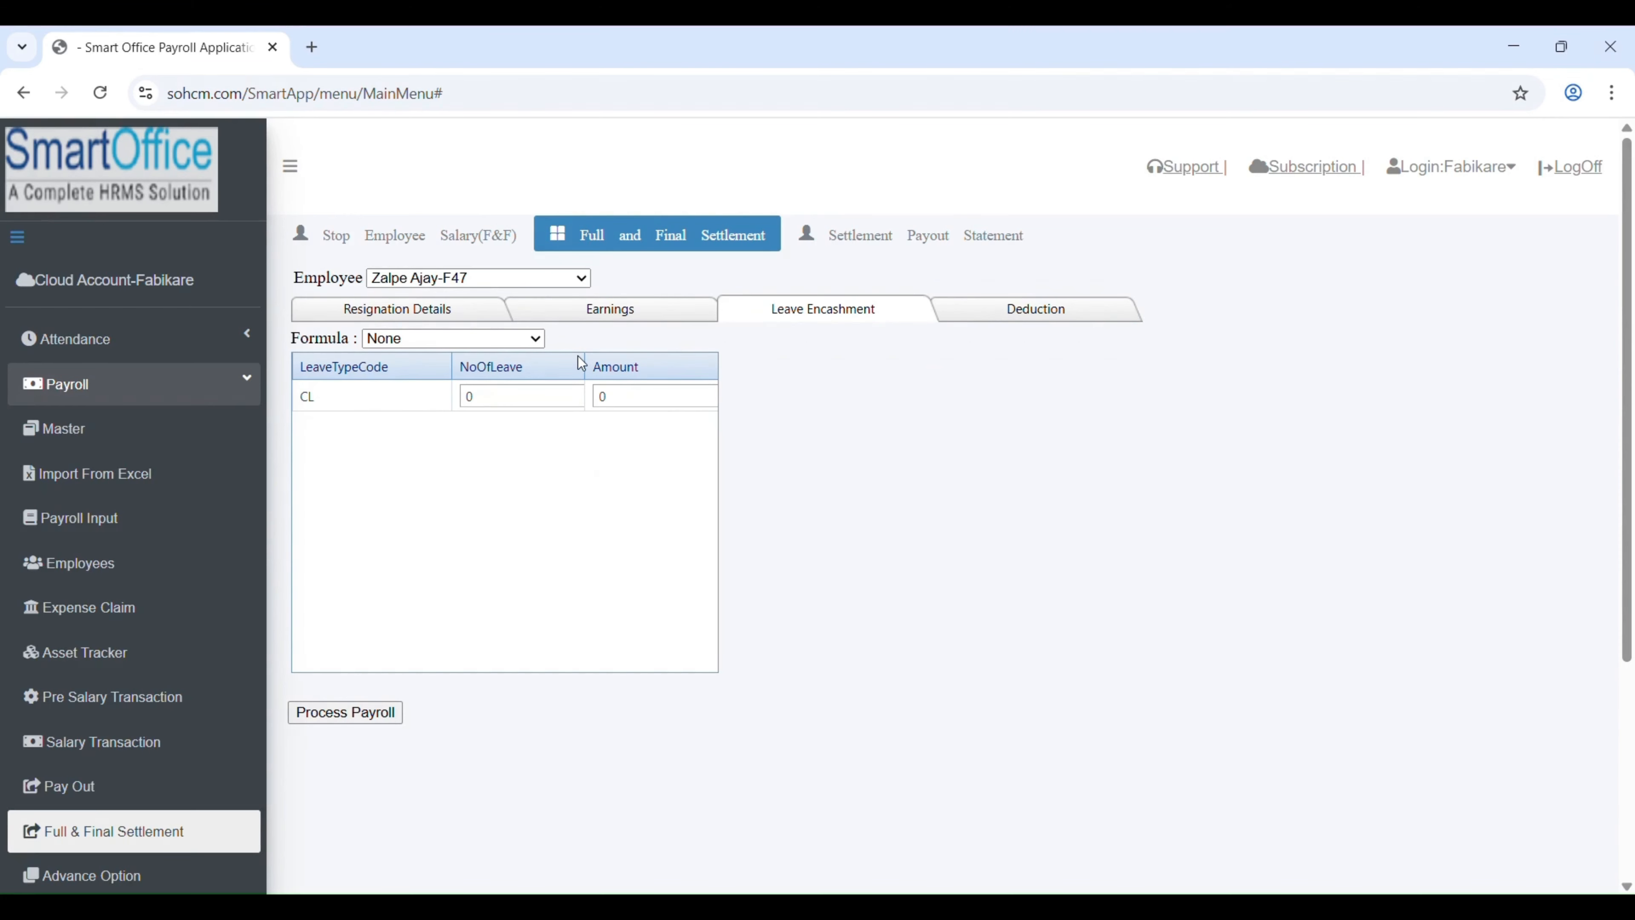
pyautogui.click(965, 309)
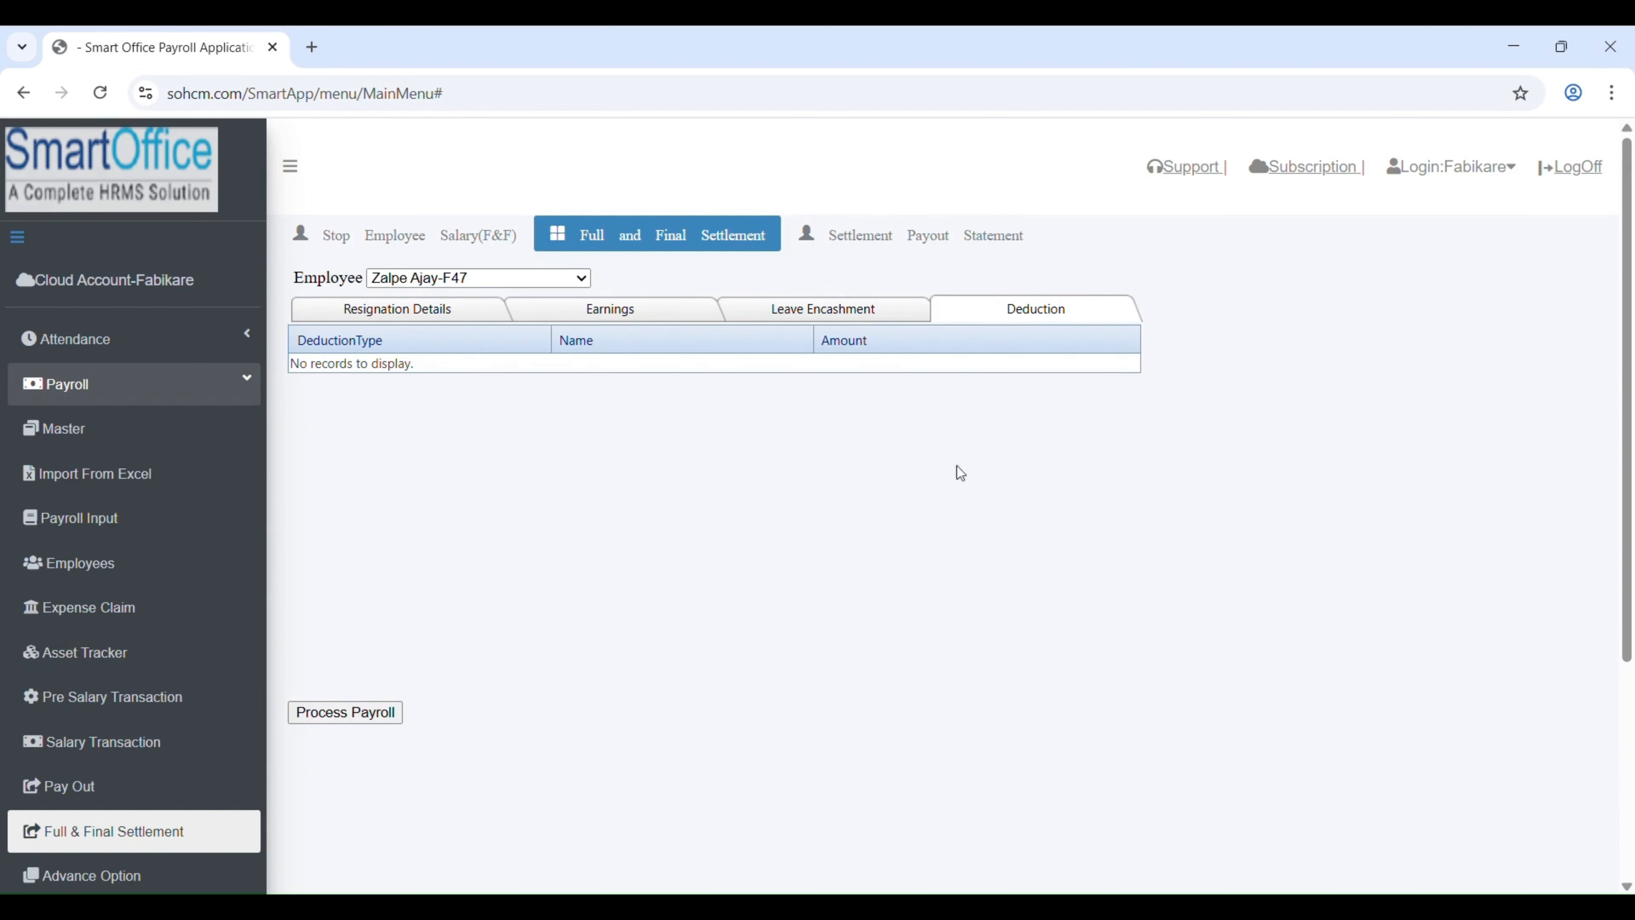
pyautogui.click(478, 320)
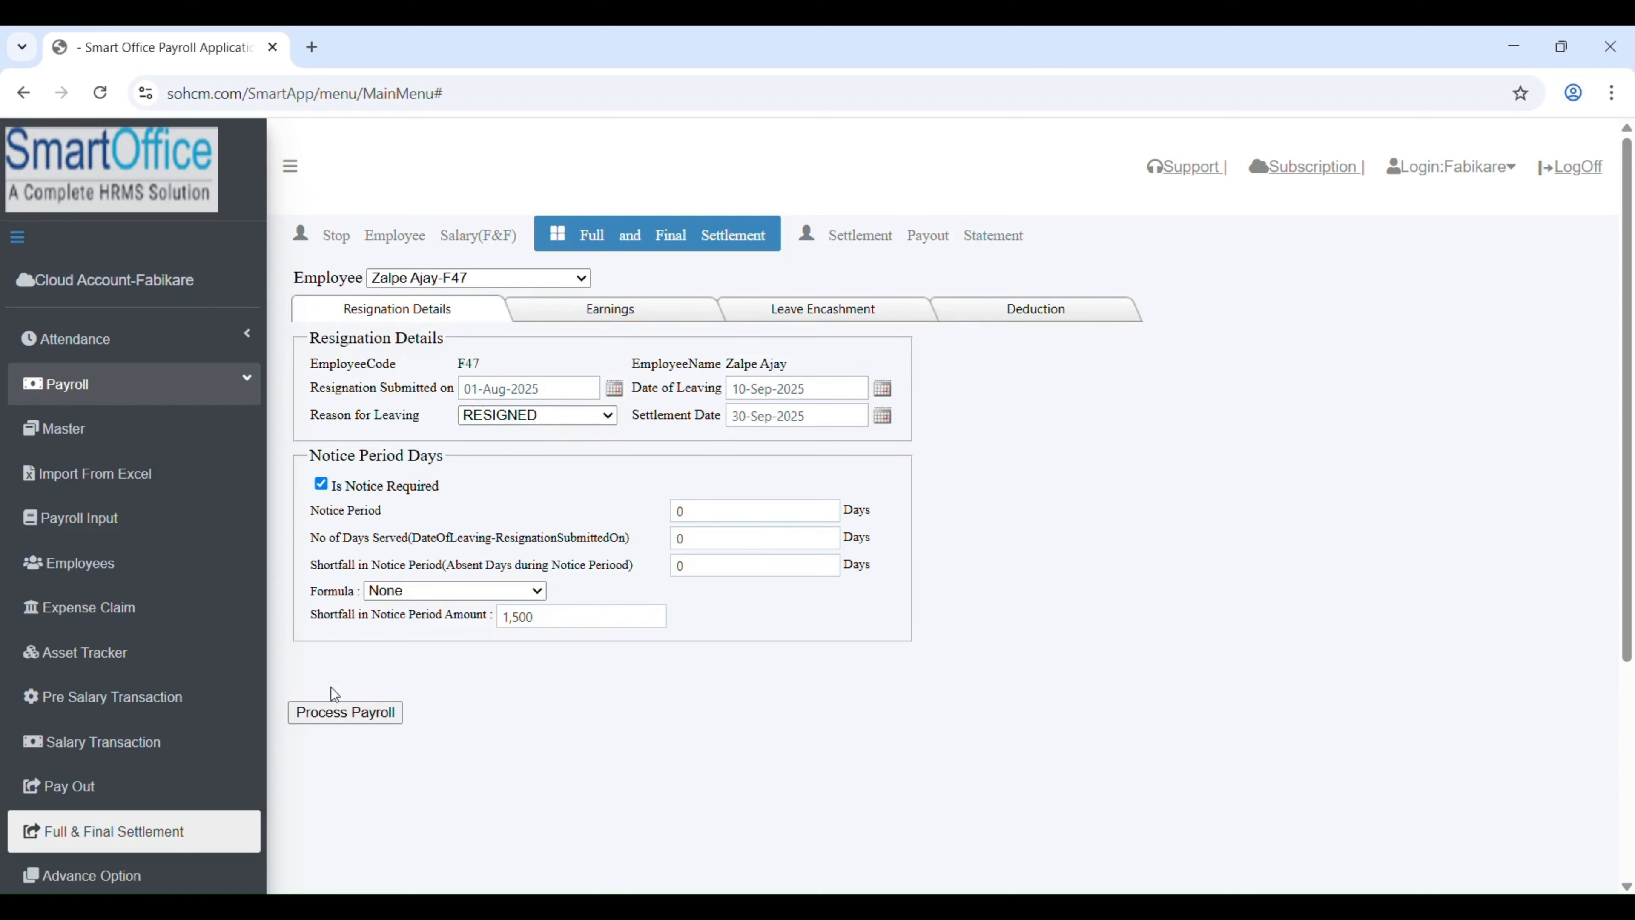
pyautogui.click(331, 712)
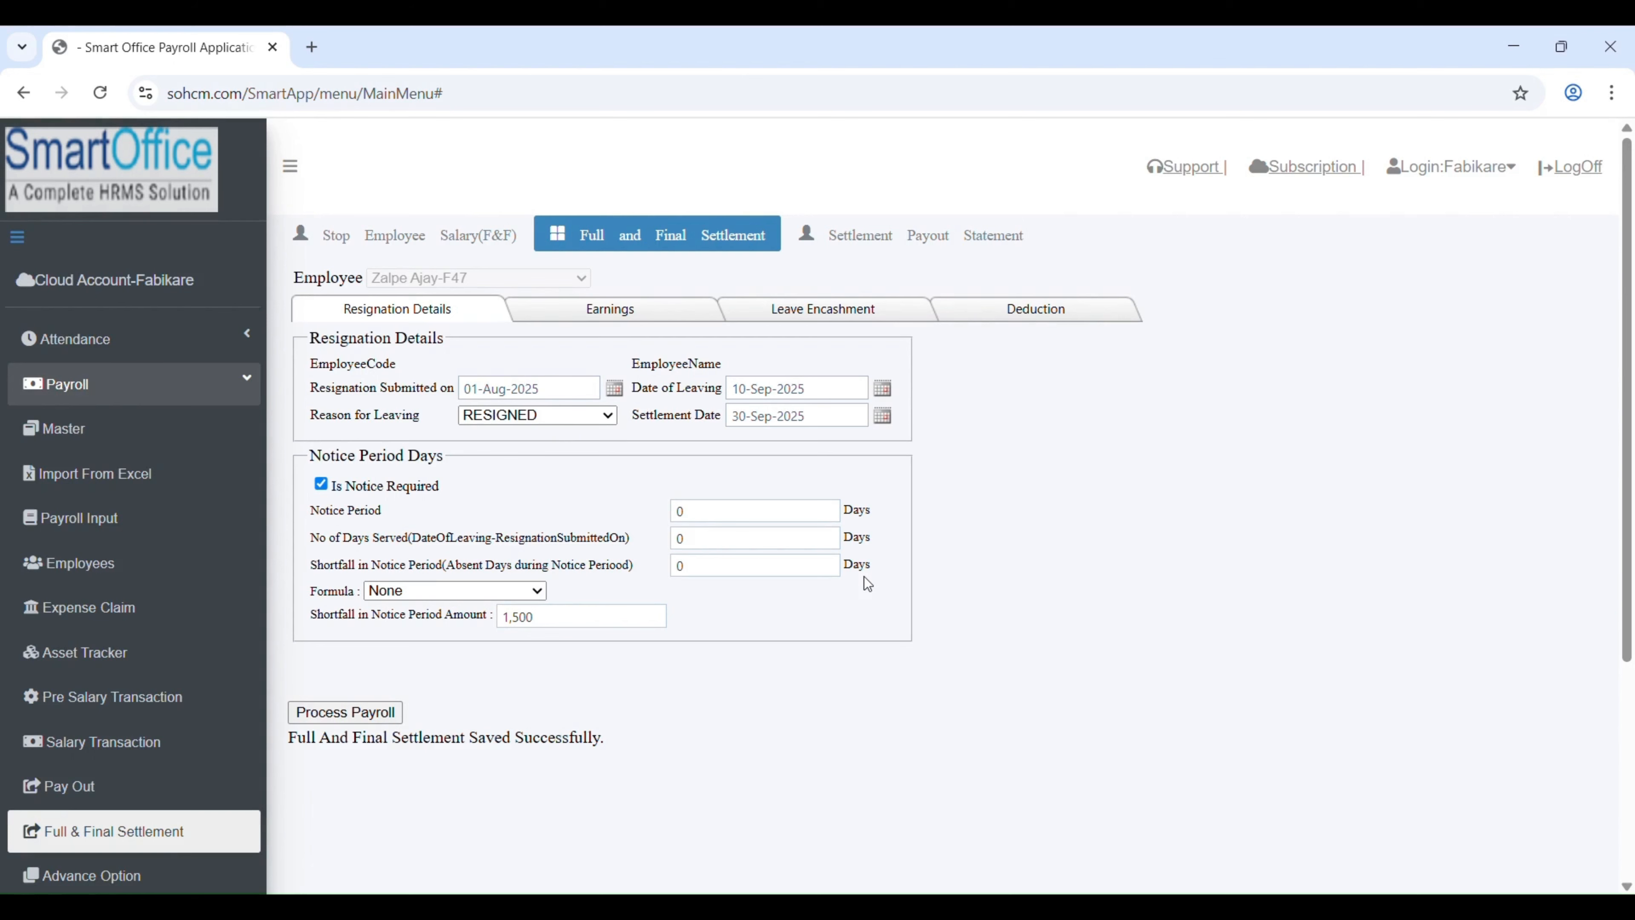
# Open the payslip report generator under Pay Out and set the payslip type to Settlement Payslip and the month to Sep-2025.
pyautogui.click(894, 235)
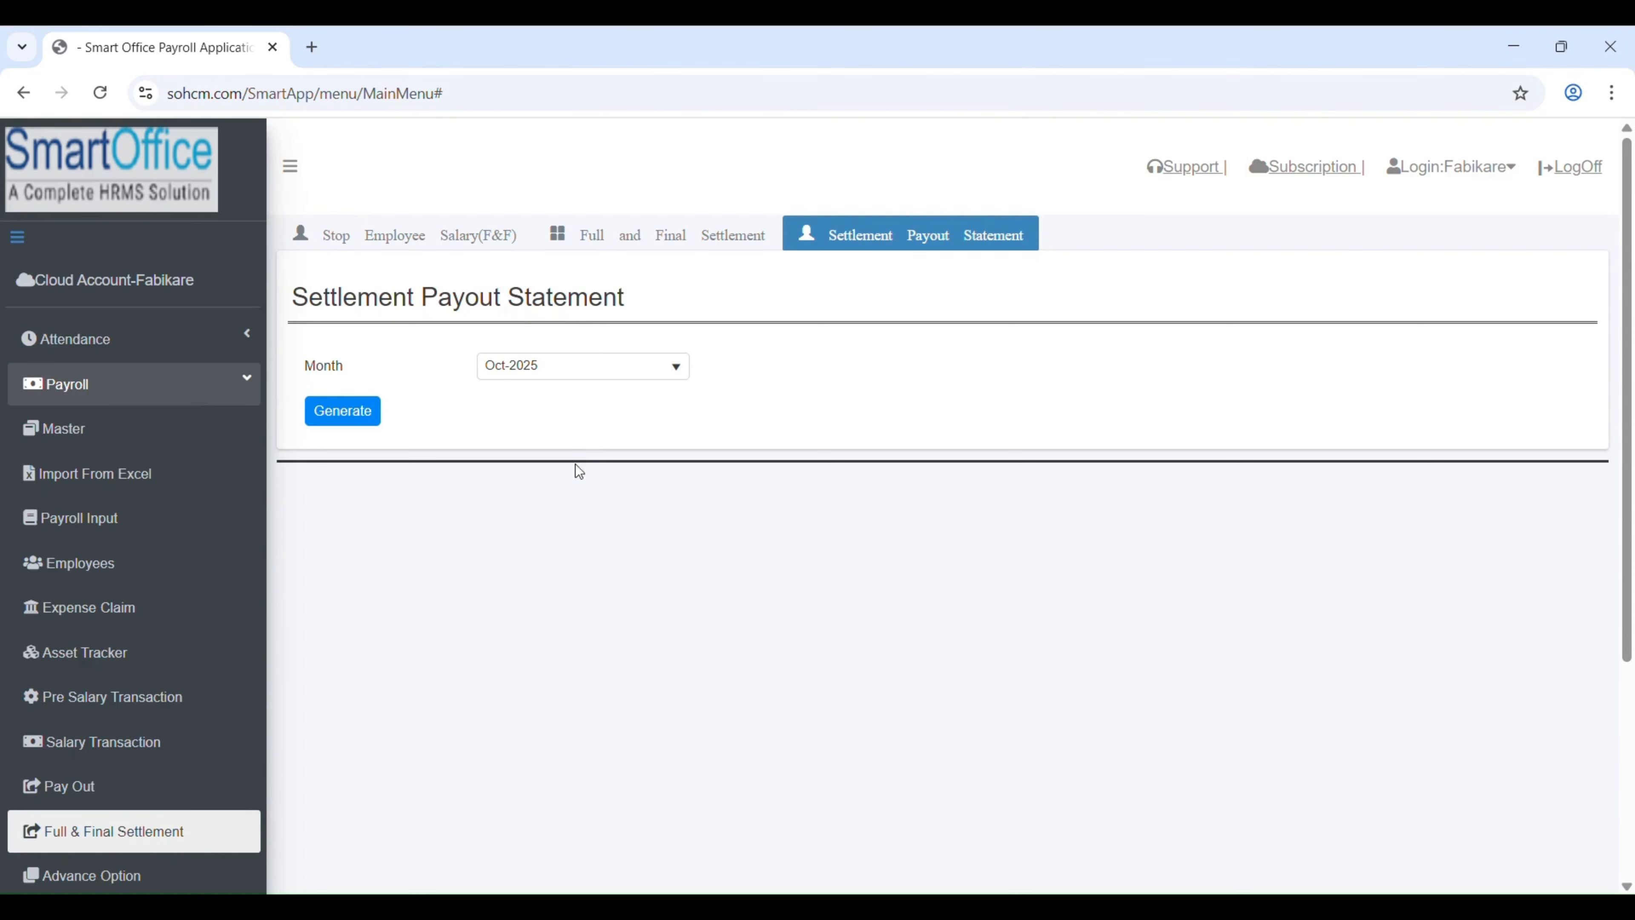
pyautogui.click(108, 797)
pyautogui.click(773, 248)
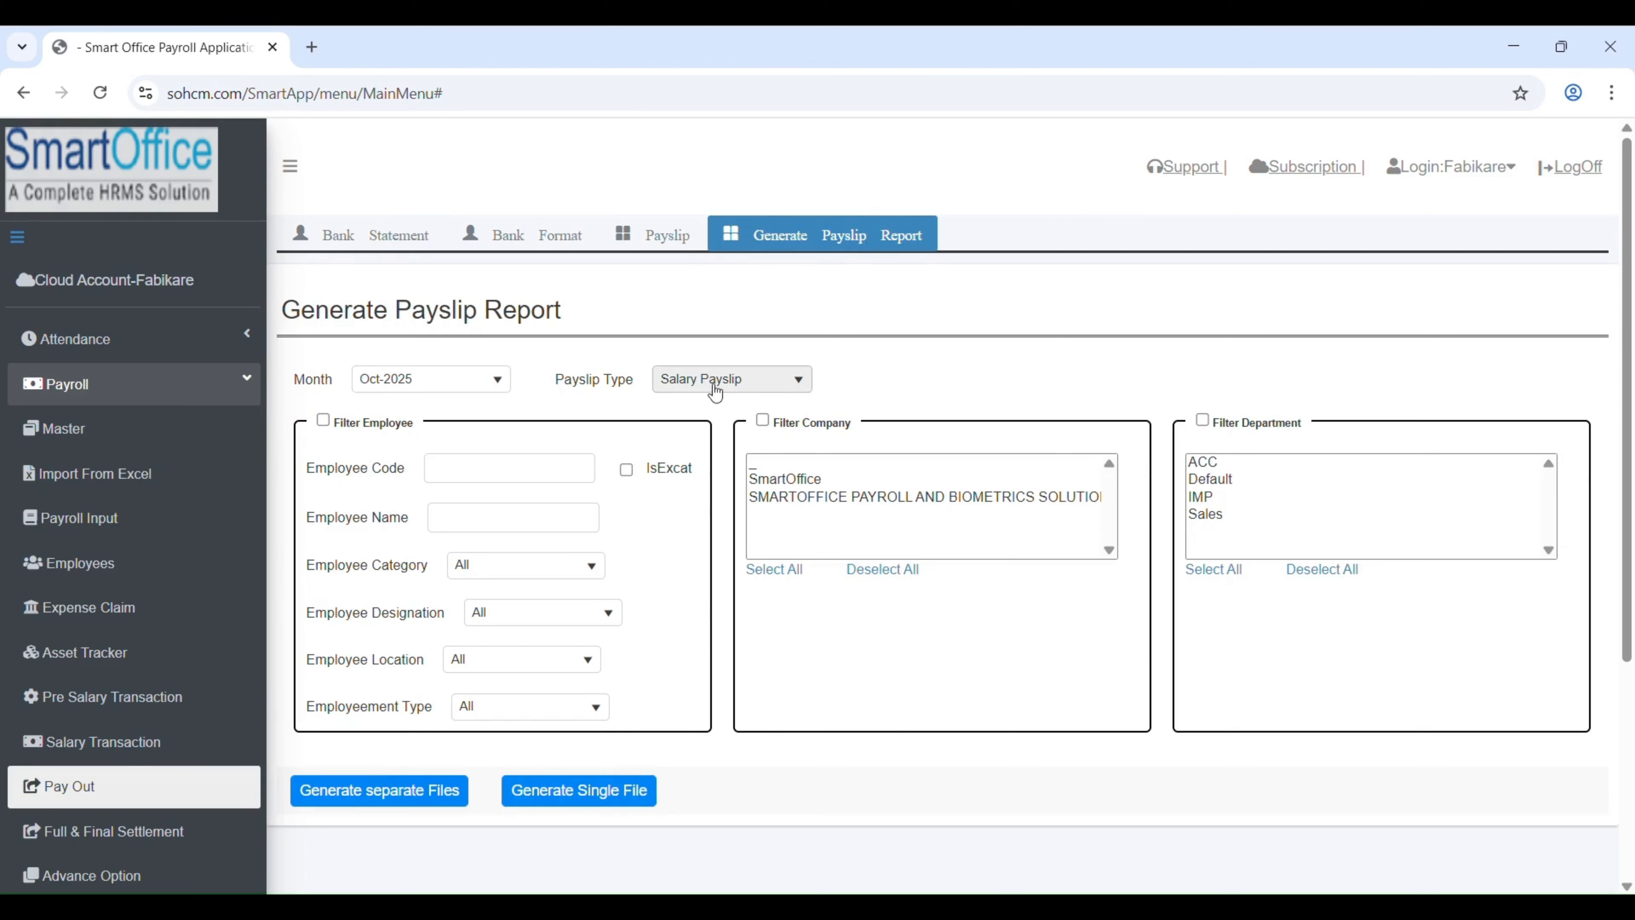
pyautogui.click(715, 391)
pyautogui.click(714, 457)
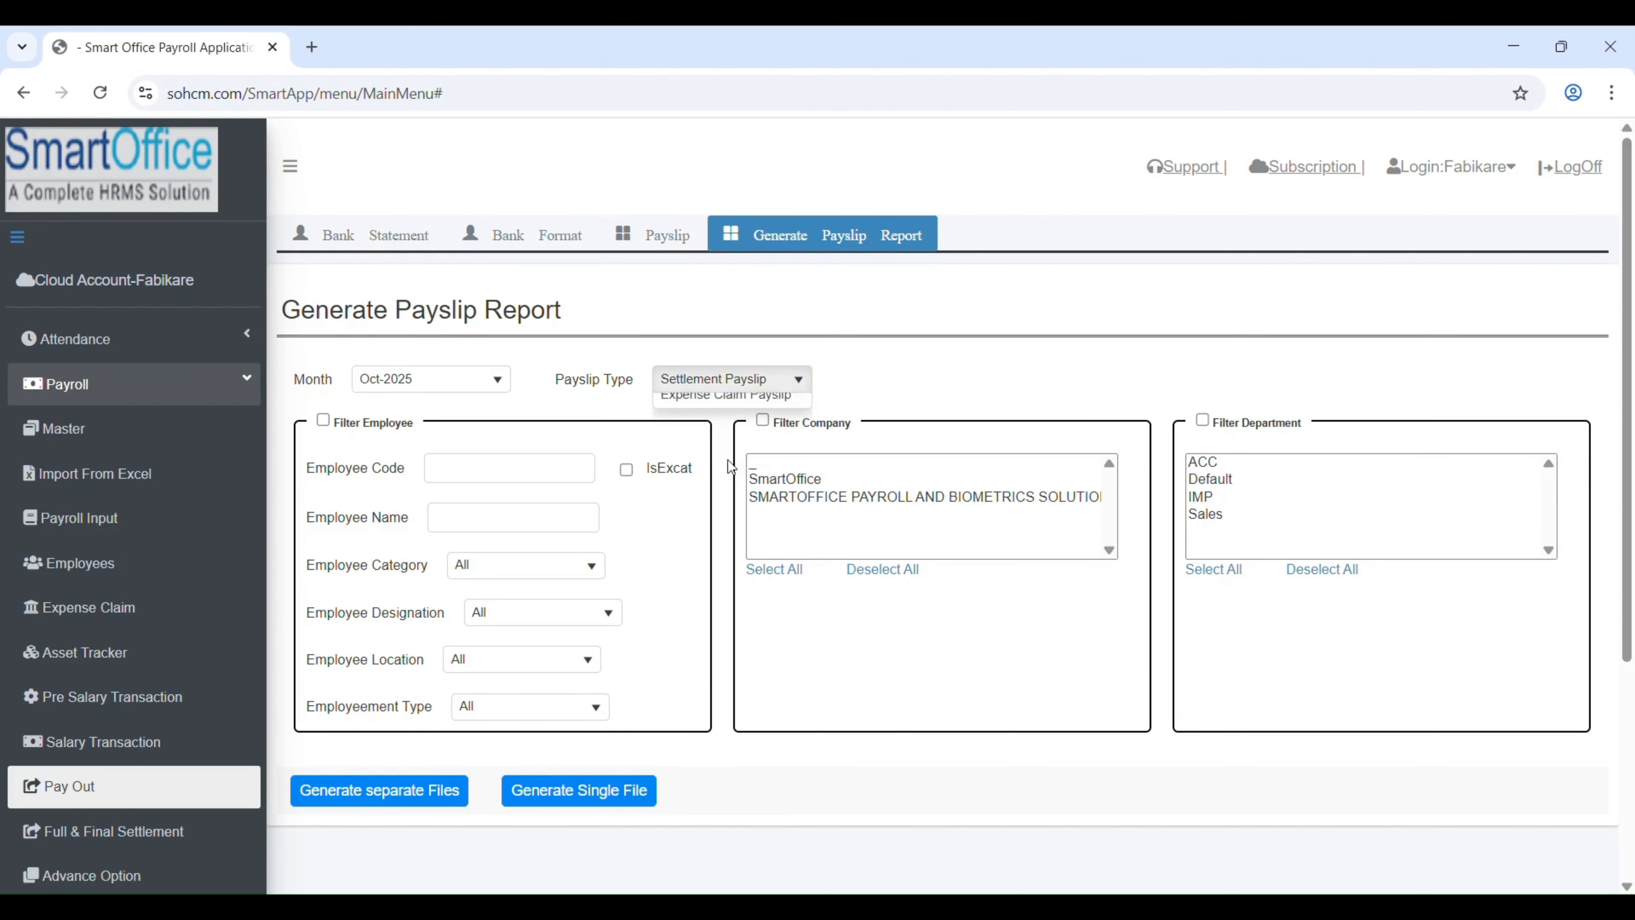
pyautogui.click(475, 386)
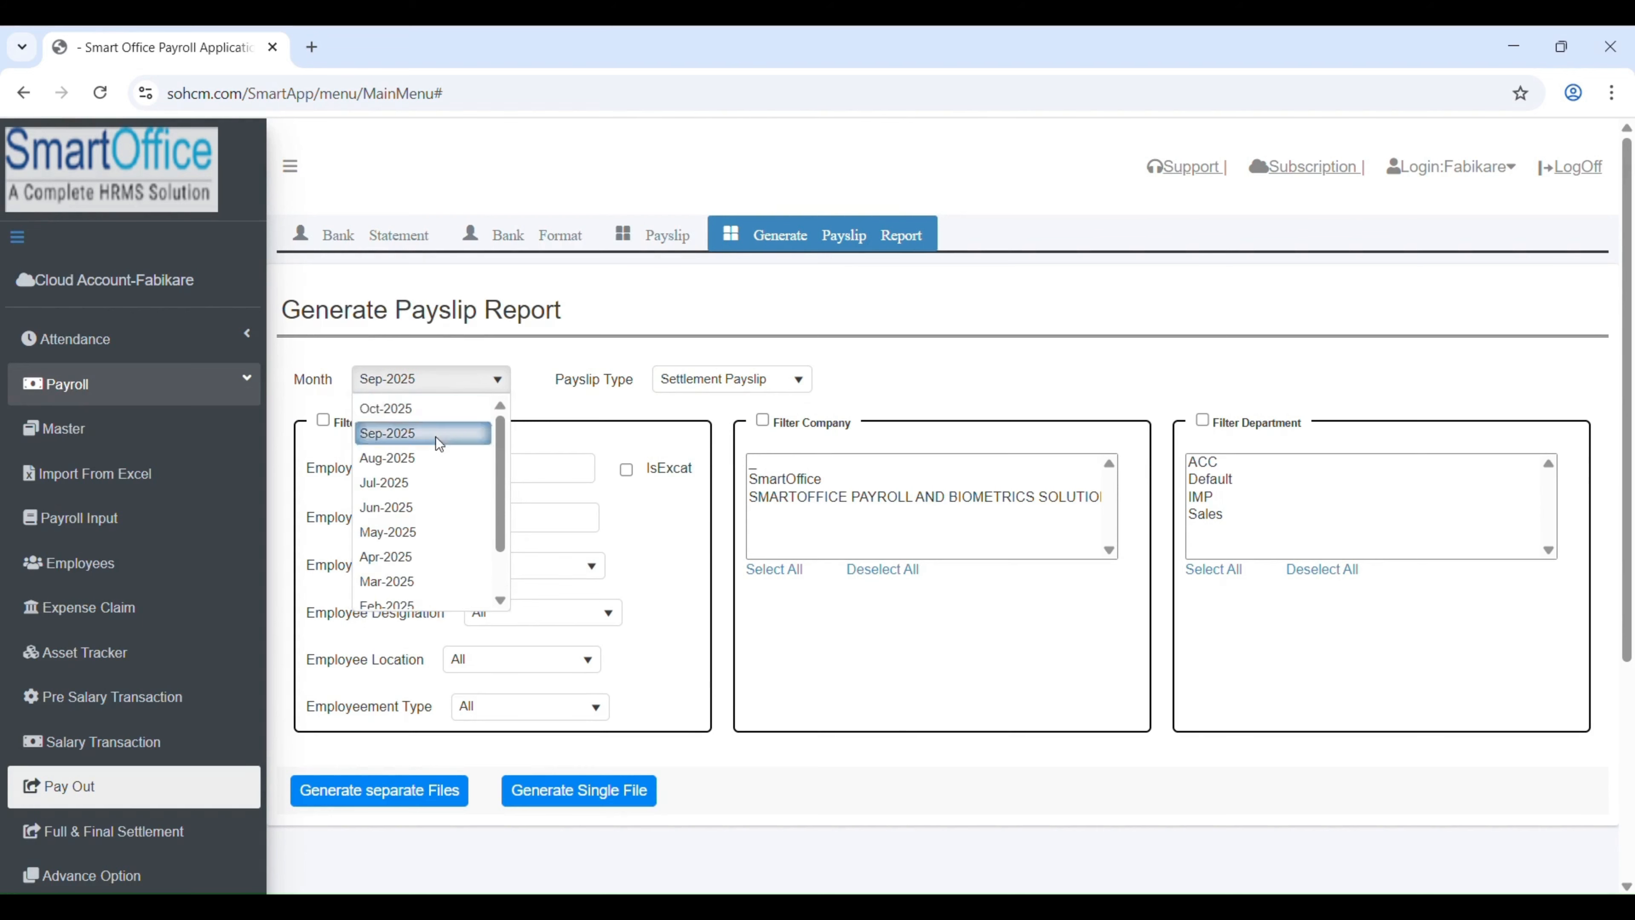
pyautogui.click(436, 437)
# Filter the payslip report to an exact match of the resigned employee's code and generate separate files.
pyautogui.click(335, 422)
pyautogui.click(495, 469)
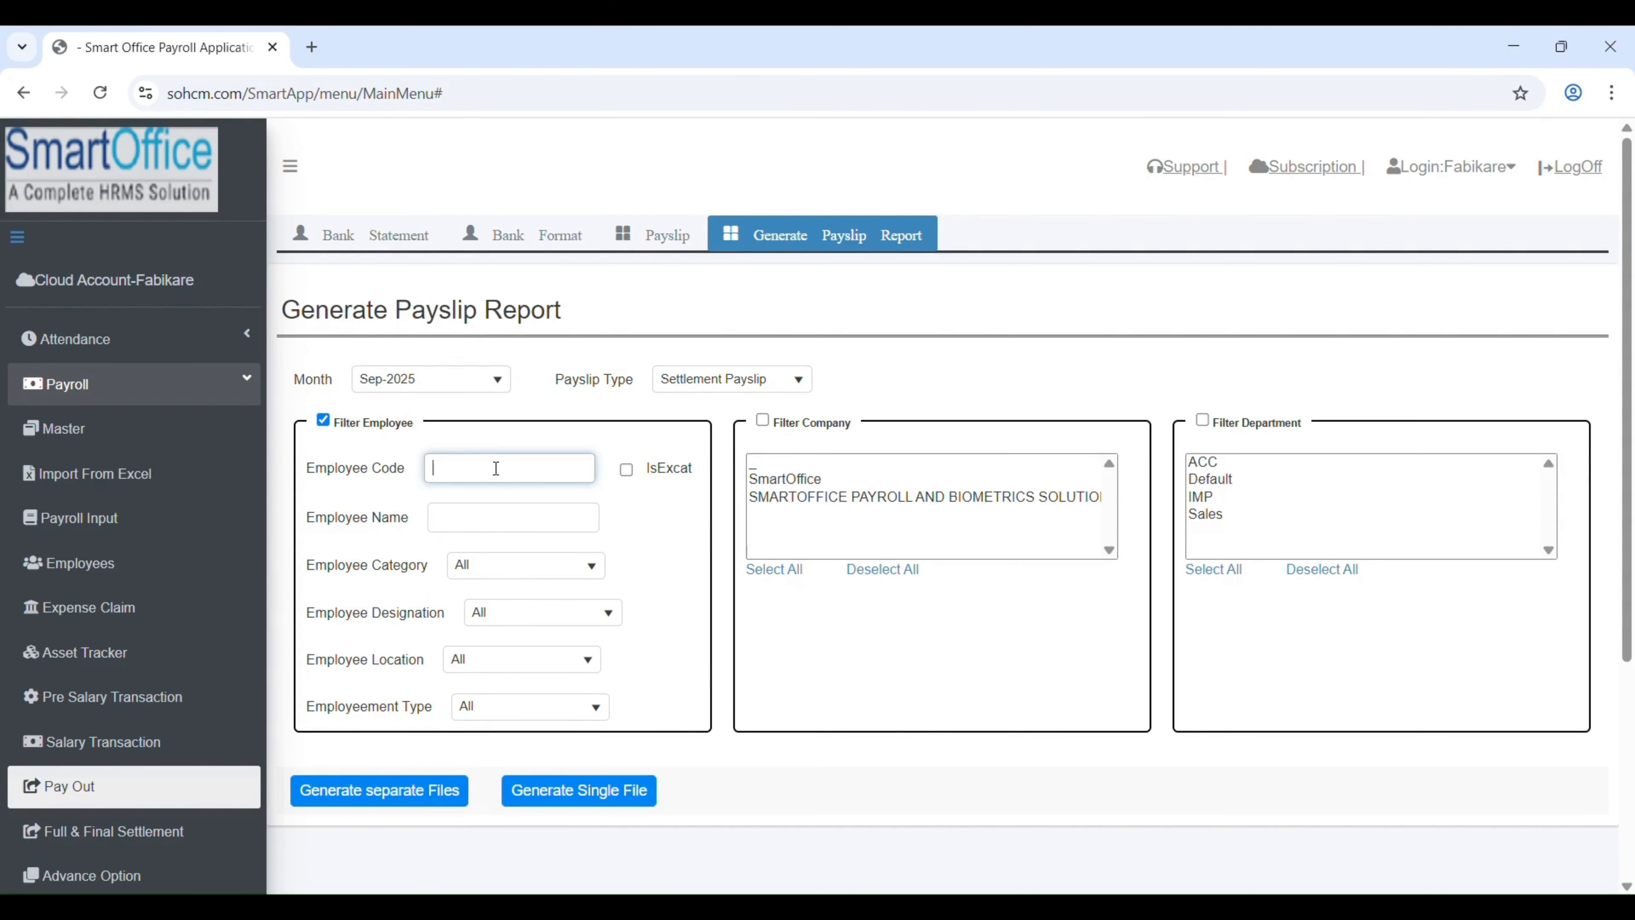
pyautogui.write('F47')
pyautogui.press('Tab')
pyautogui.press('space')
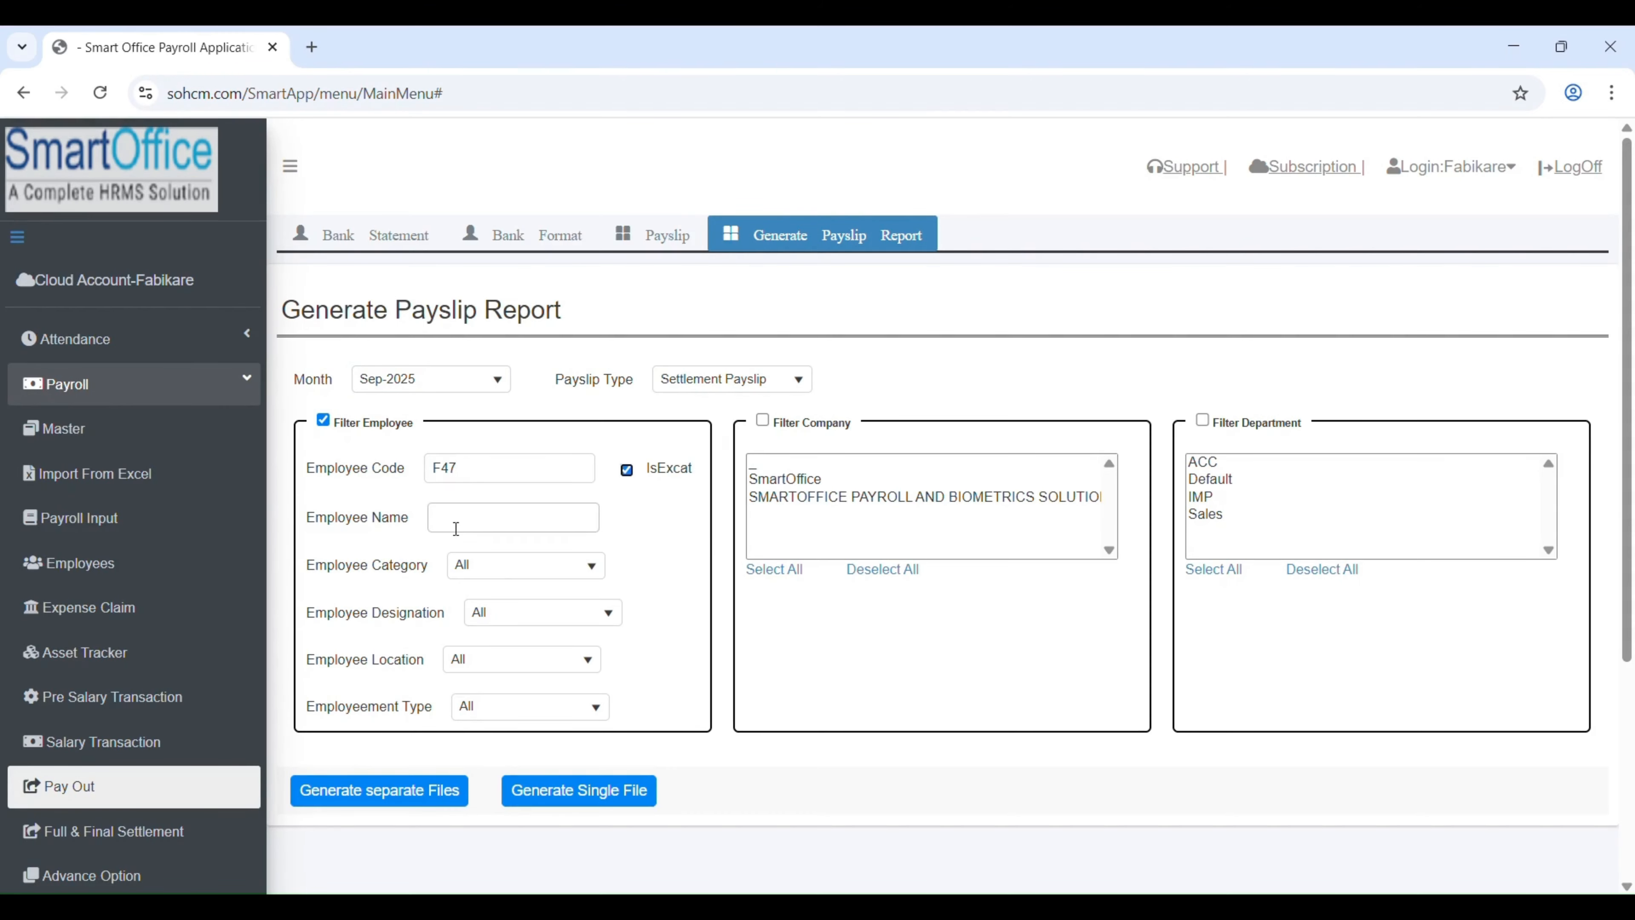
pyautogui.click(393, 793)
# Display the final settlement payslips for payroll month Sep-2025.
pyautogui.click(683, 235)
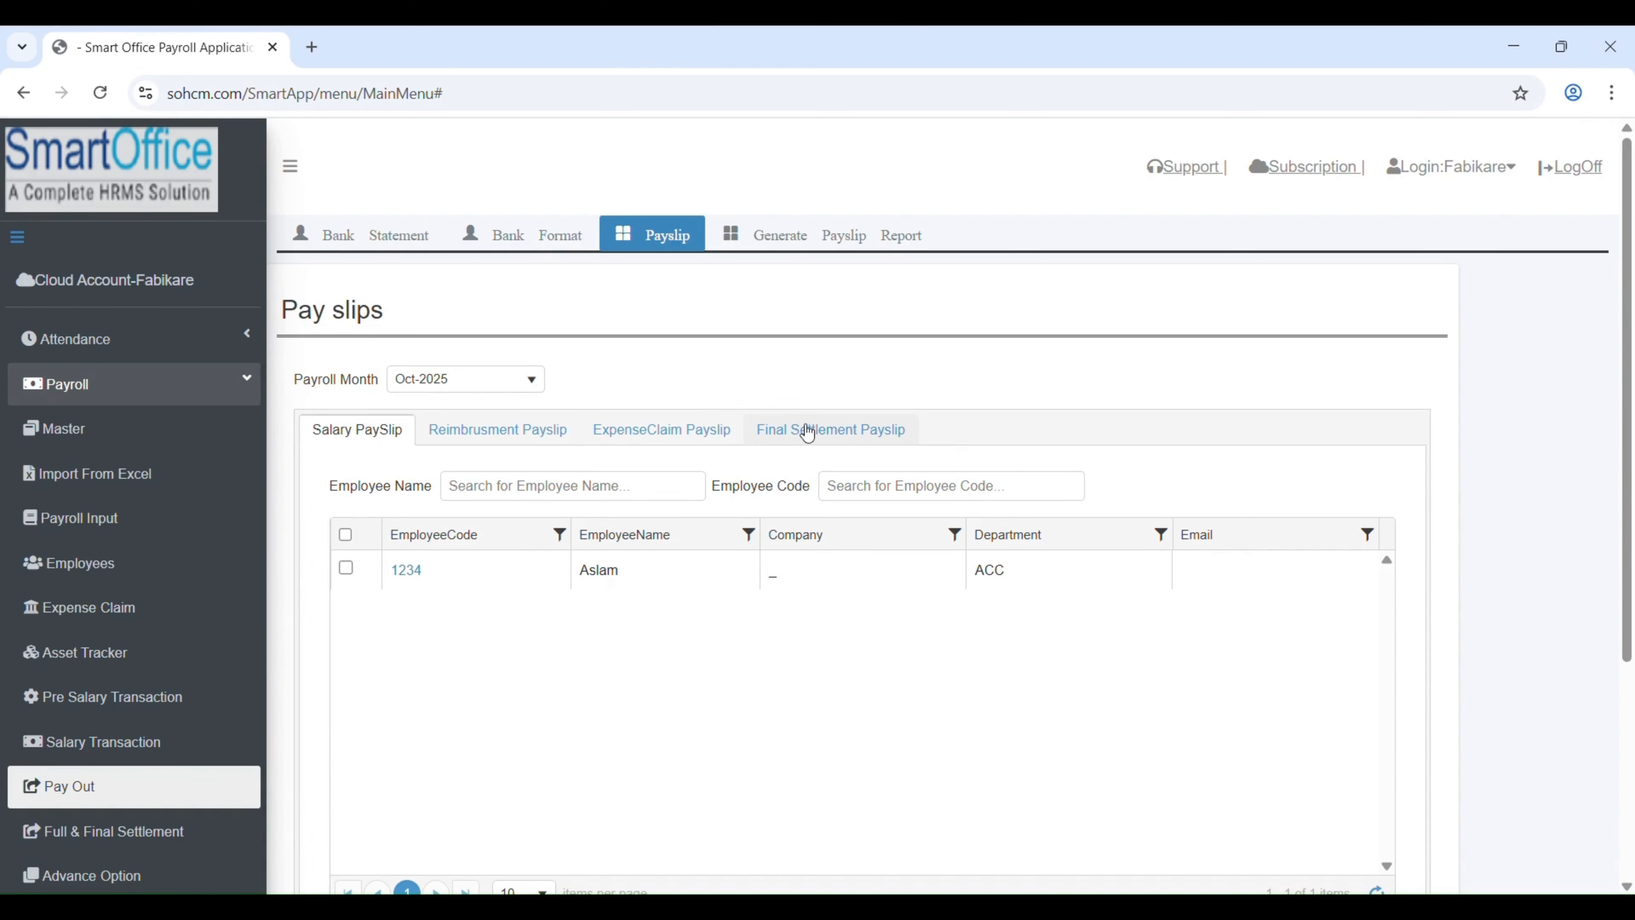
pyautogui.click(823, 438)
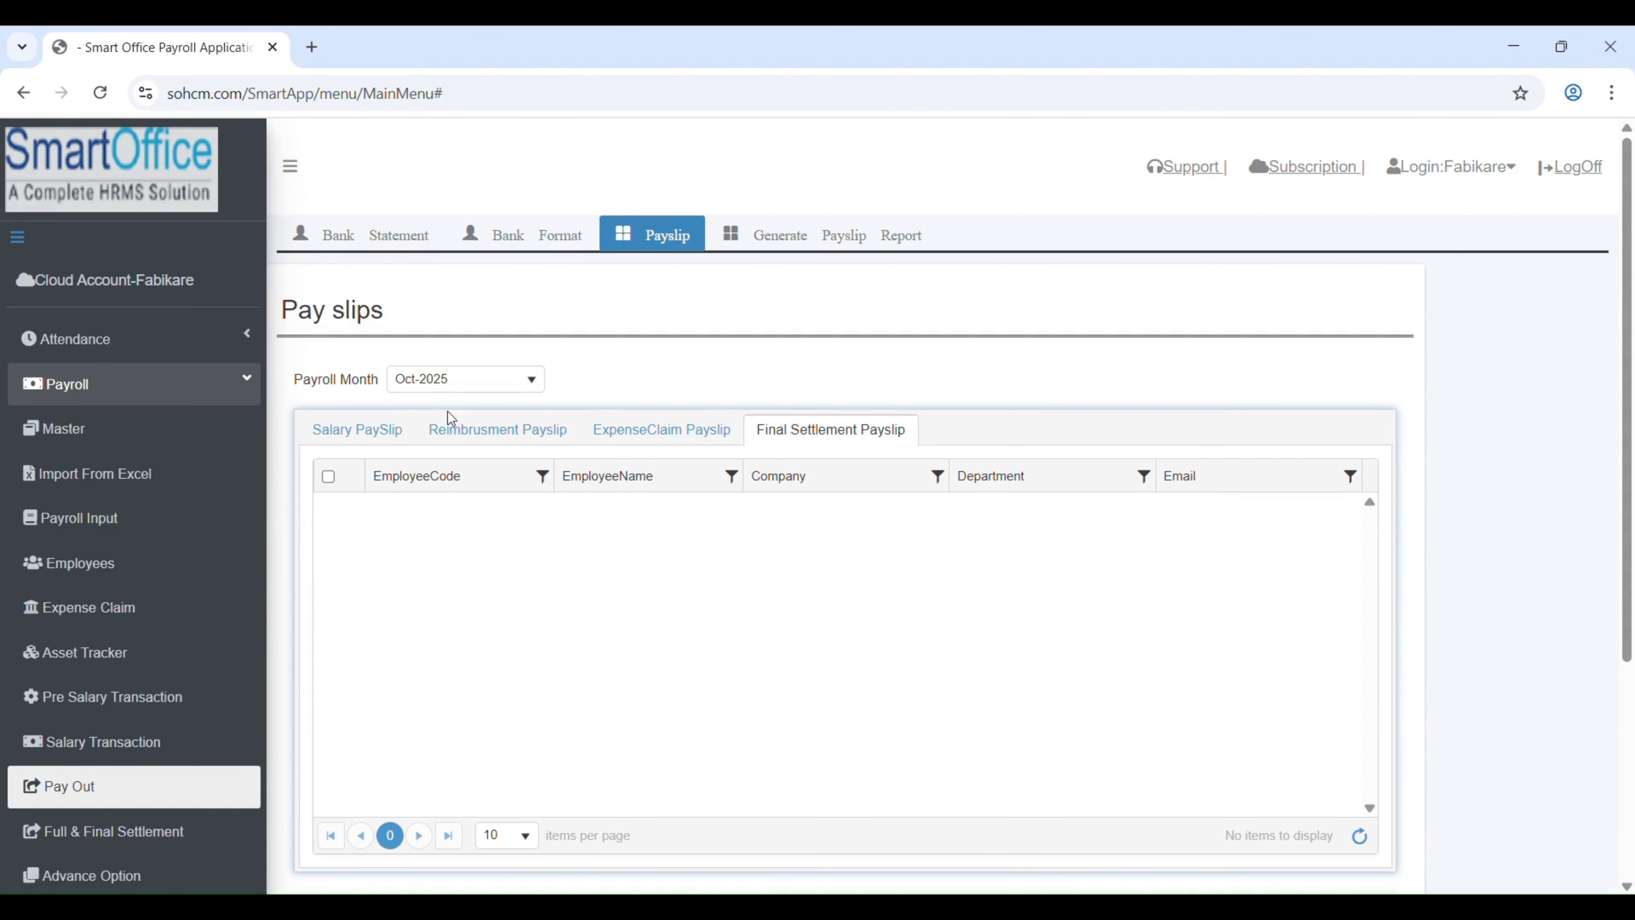
pyautogui.click(464, 387)
pyautogui.click(433, 425)
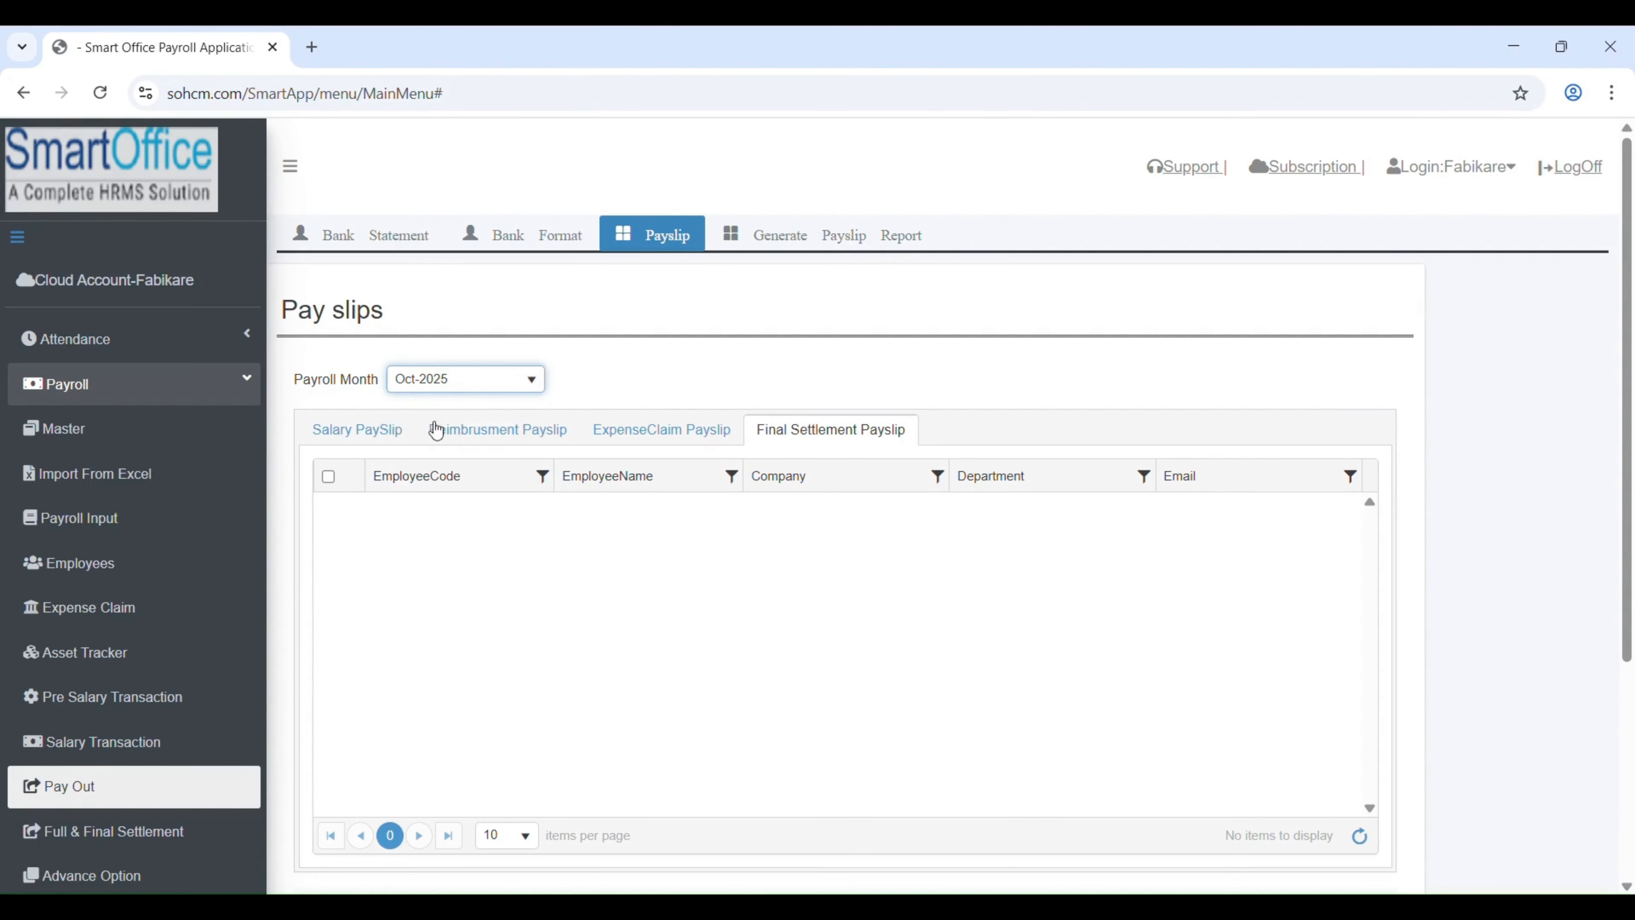
pyautogui.click(439, 385)
pyautogui.click(432, 427)
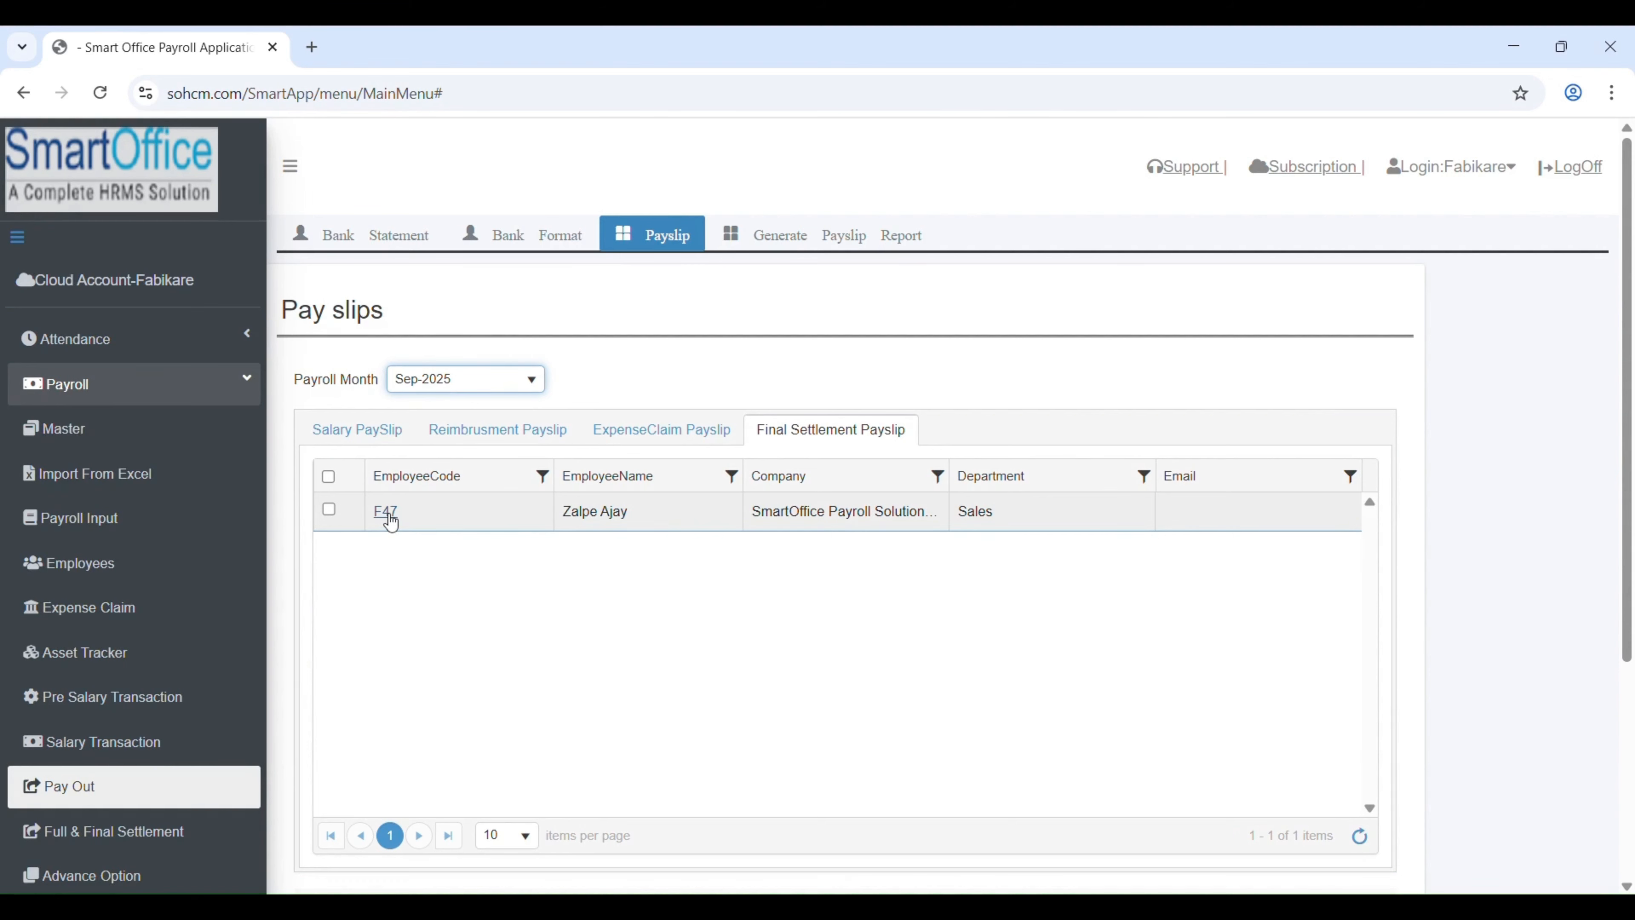
# Download the resigned employee's final settlement payslip and select its record in the list.
pyautogui.click(388, 513)
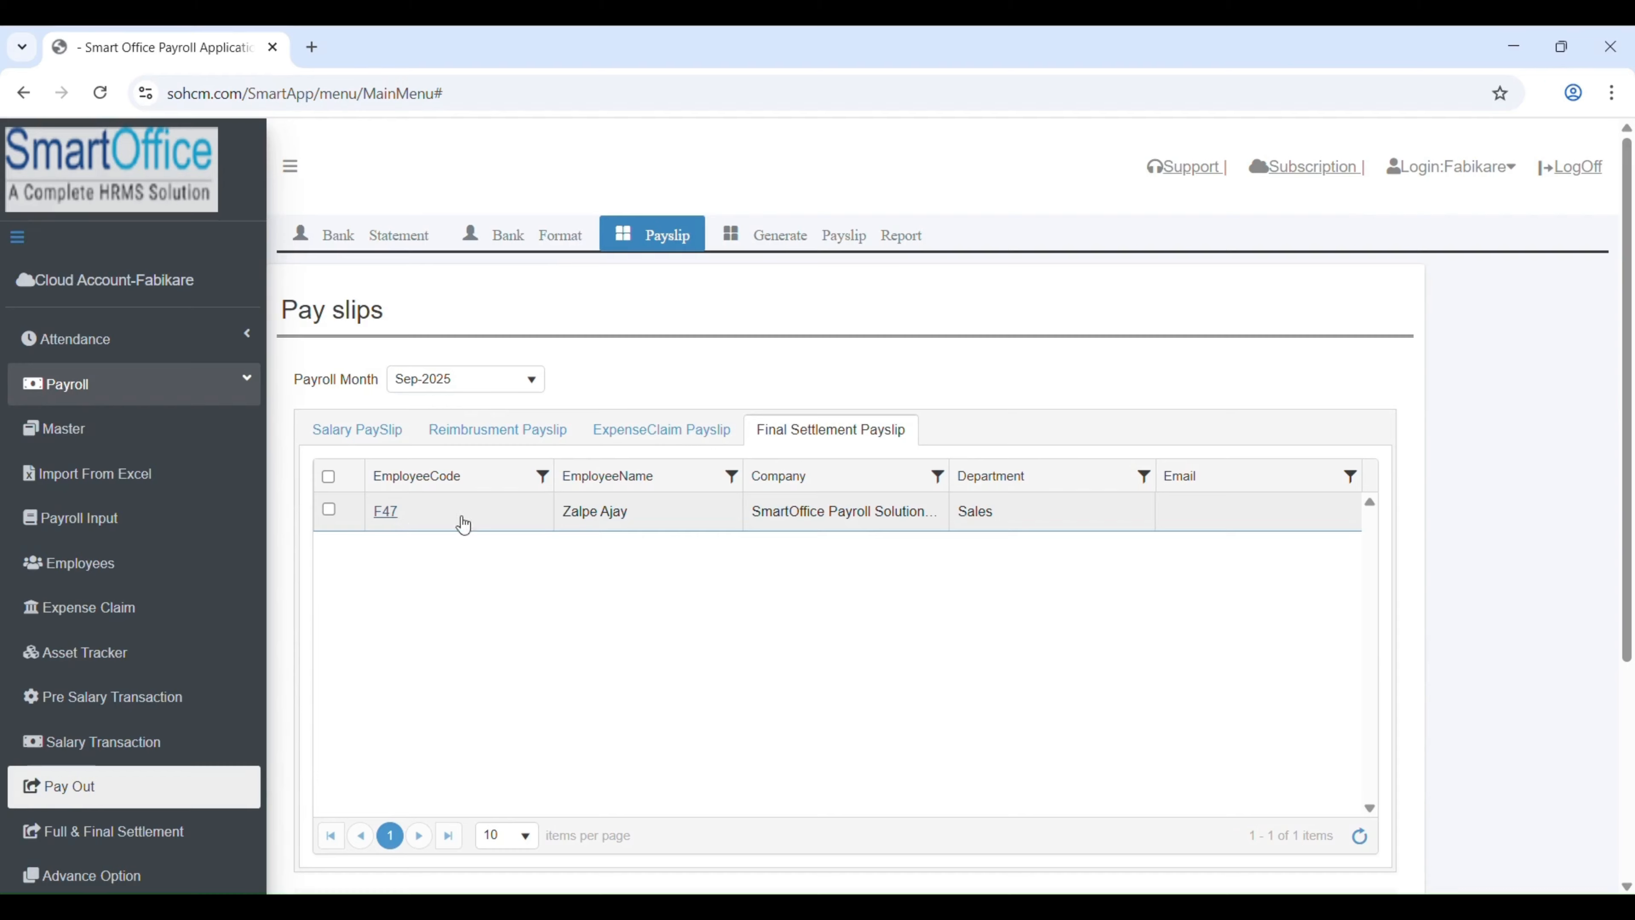
pyautogui.scroll(-3, 705, 538)
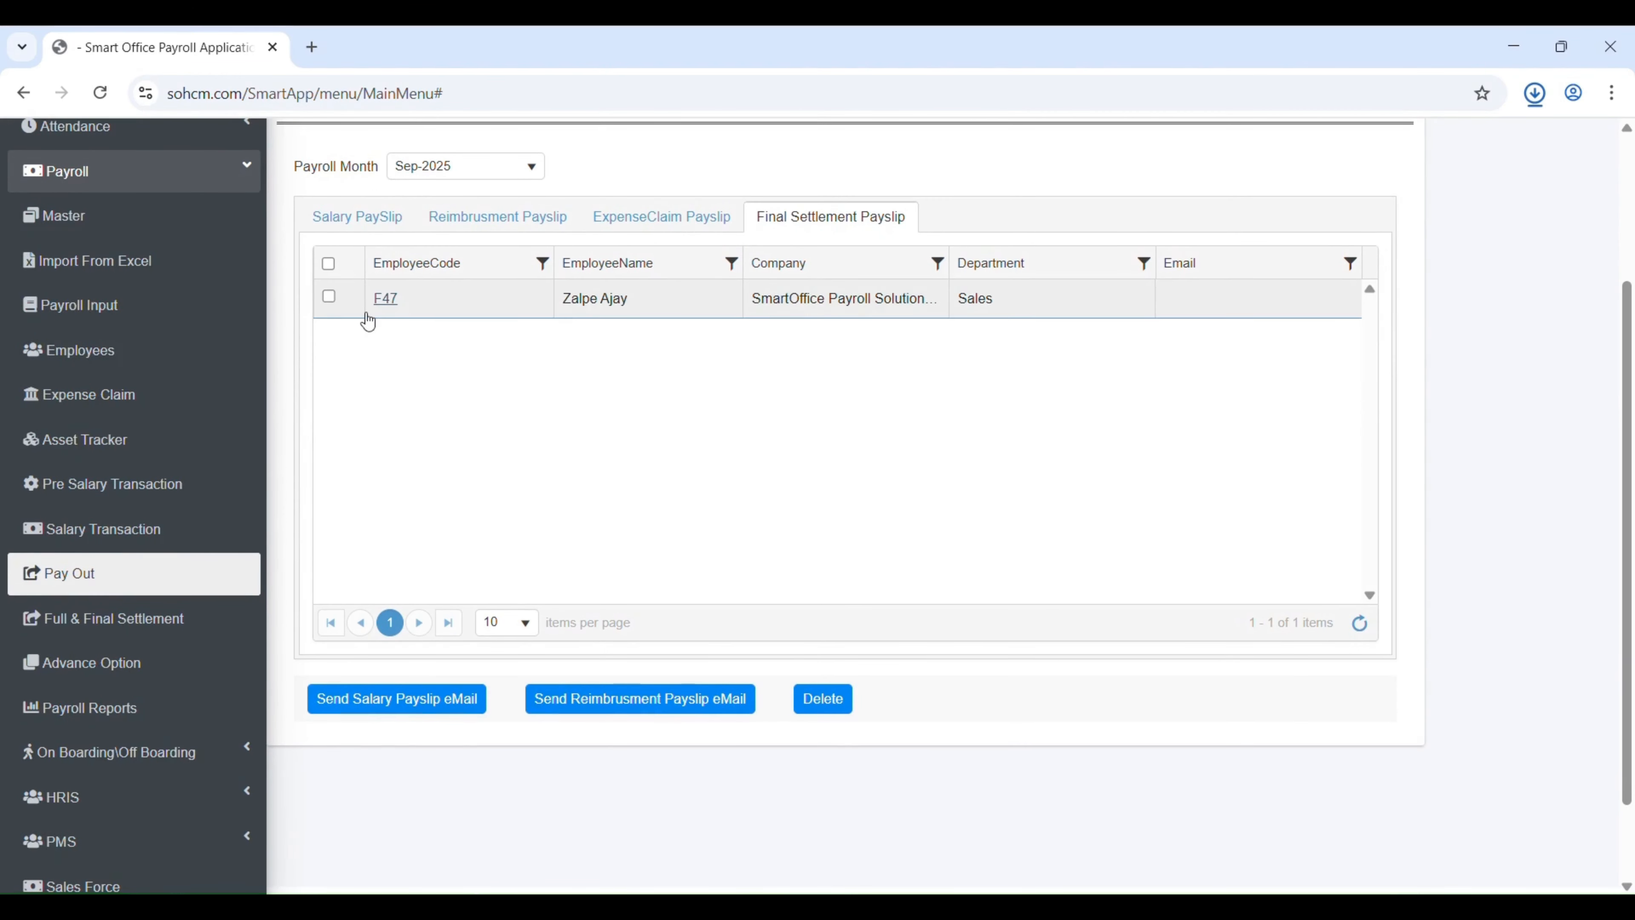
pyautogui.click(329, 298)
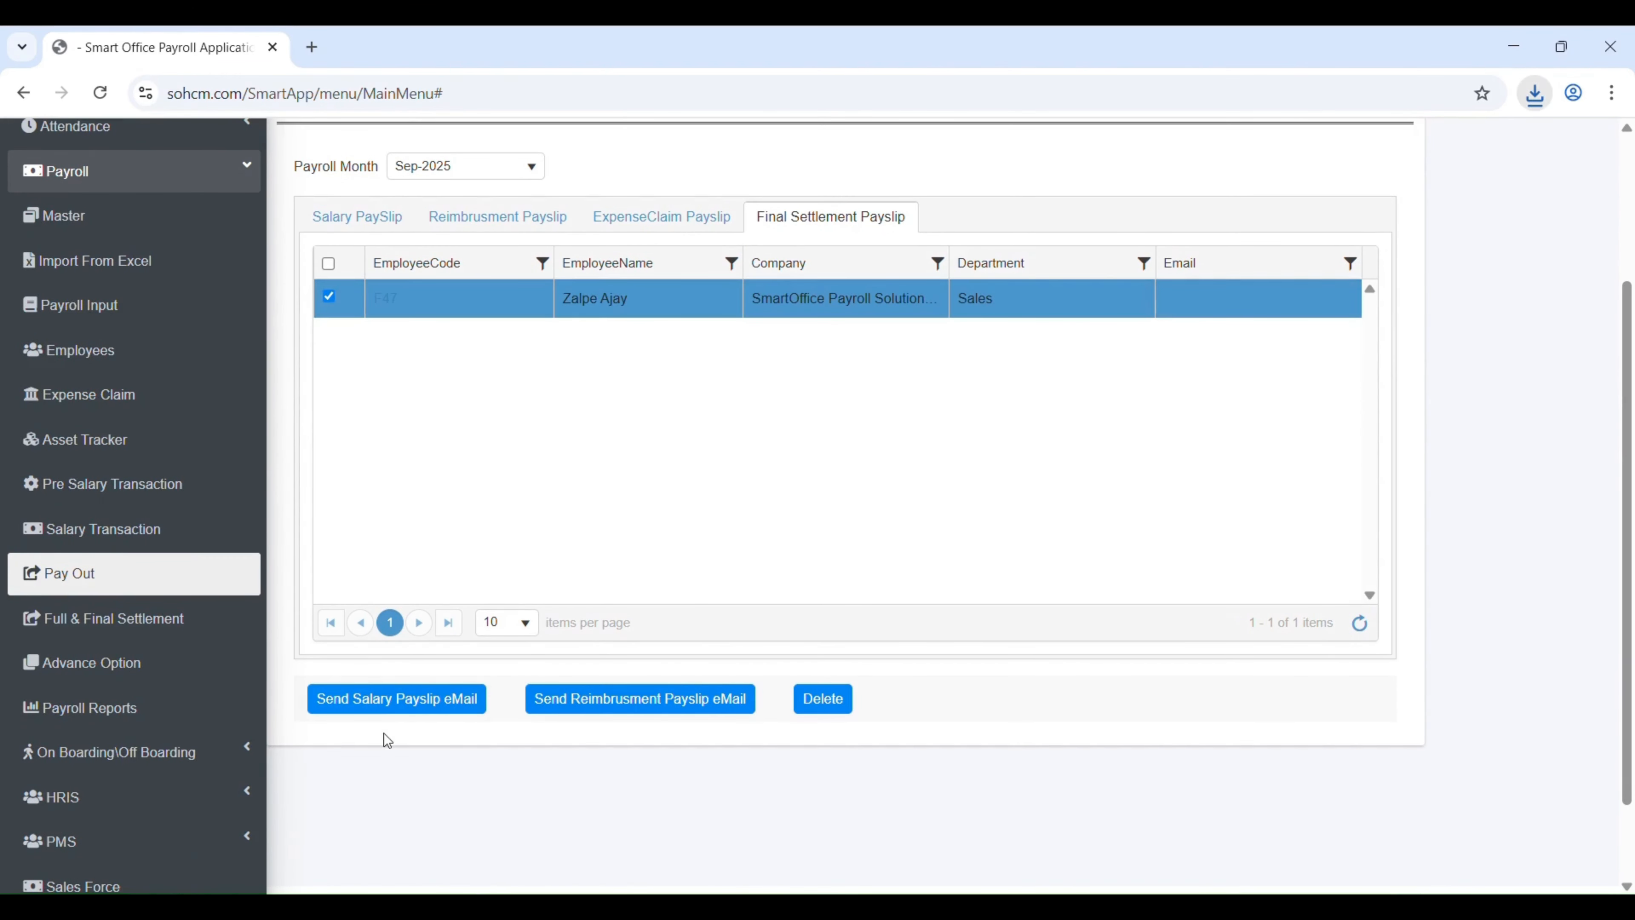